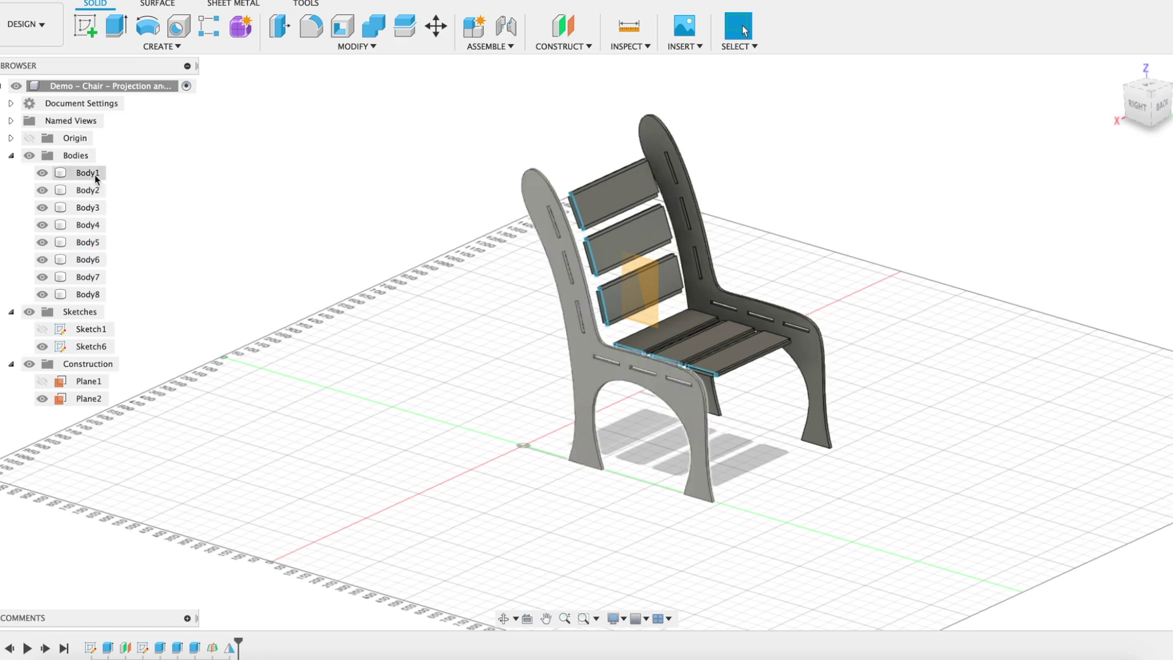
Try selecting chair parts in the browser and canvas, then clear the selection.
left_click(90, 174)
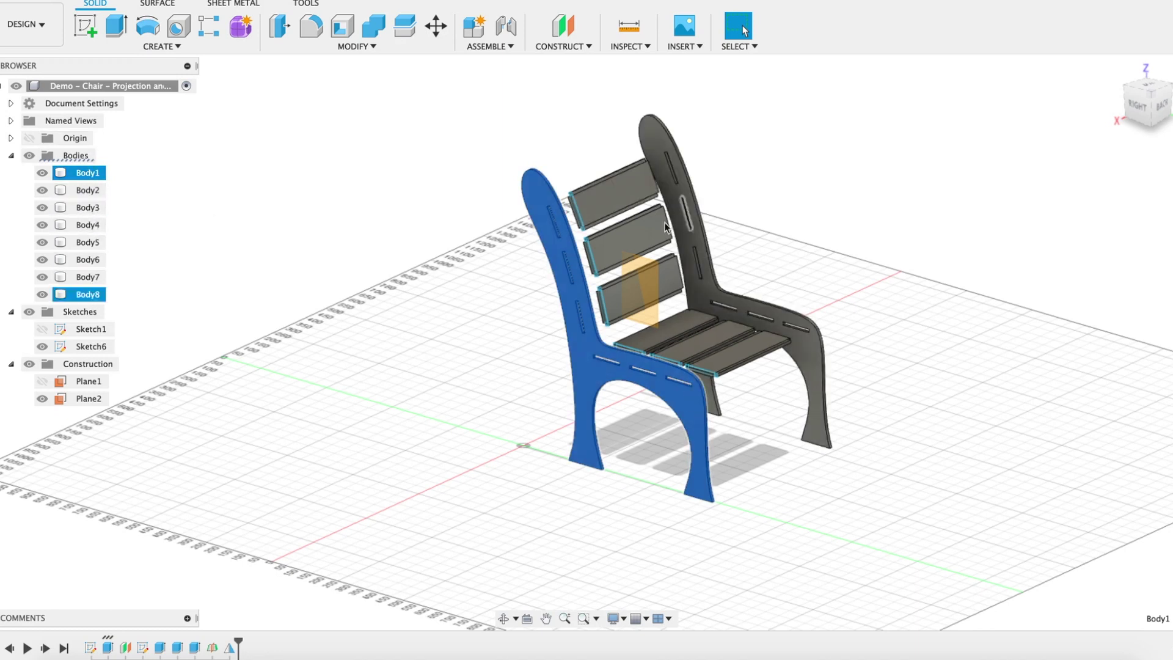
left_click(713, 349)
left_click(593, 358)
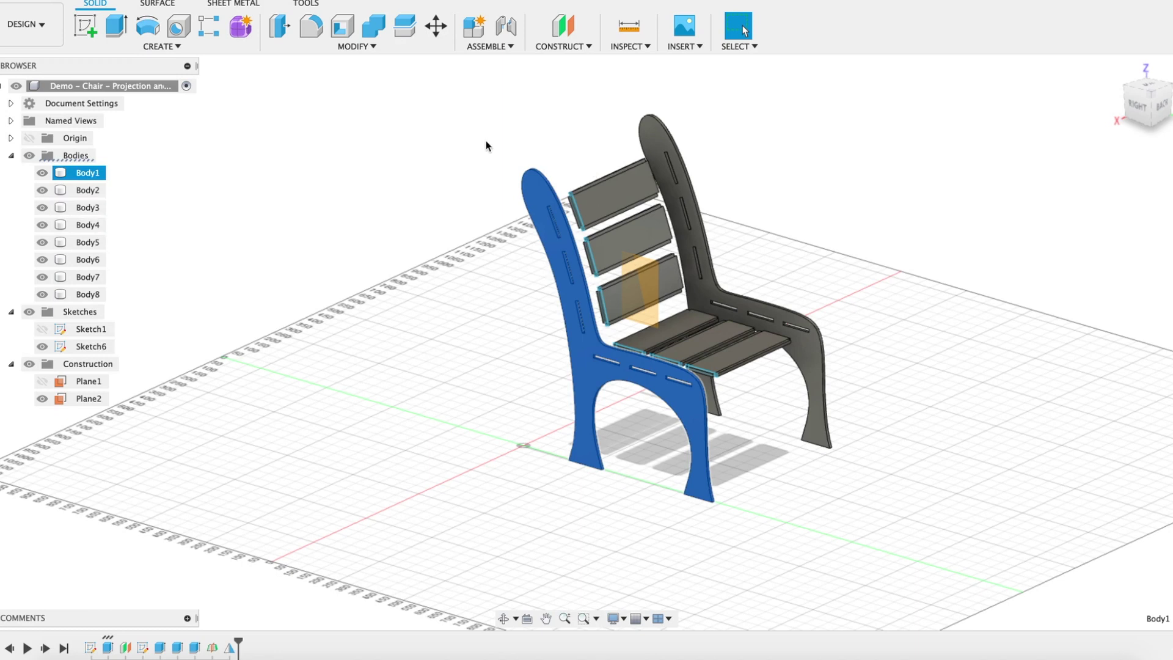
left_click(474, 115)
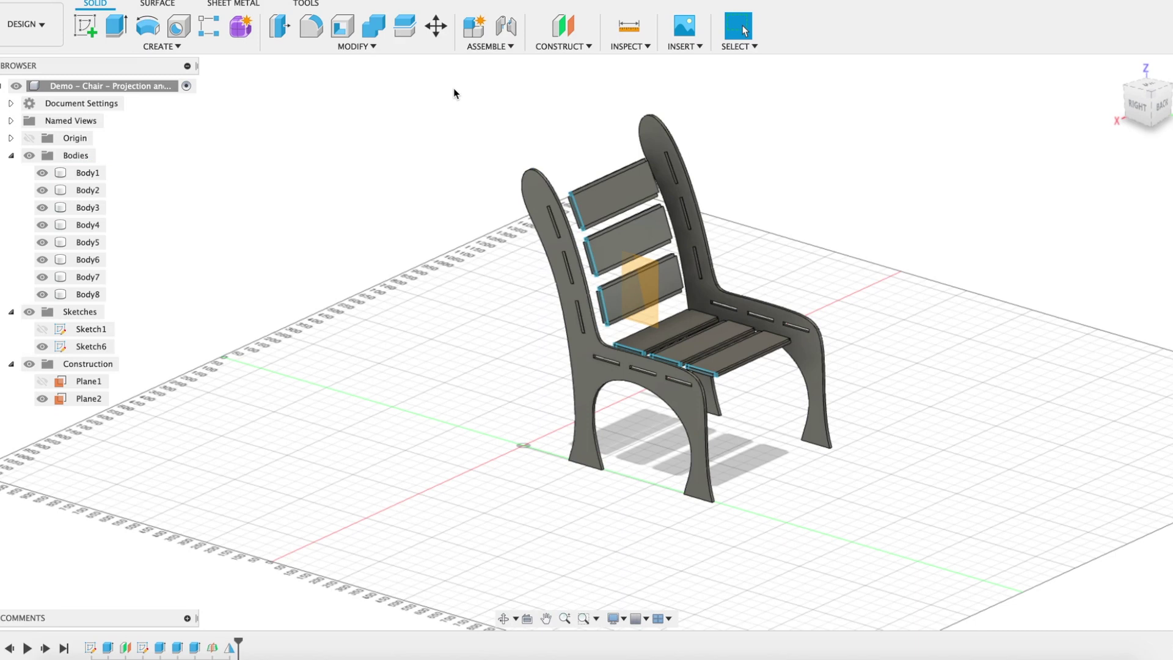
mouse_move(453, 88)
left_mouse_down()
mouse_move(814, 404)
mouse_move(947, 539)
left_mouse_up()
left_click(488, 198)
Select Body1 through Body8 as one range in the browser.
left_click(85, 173)
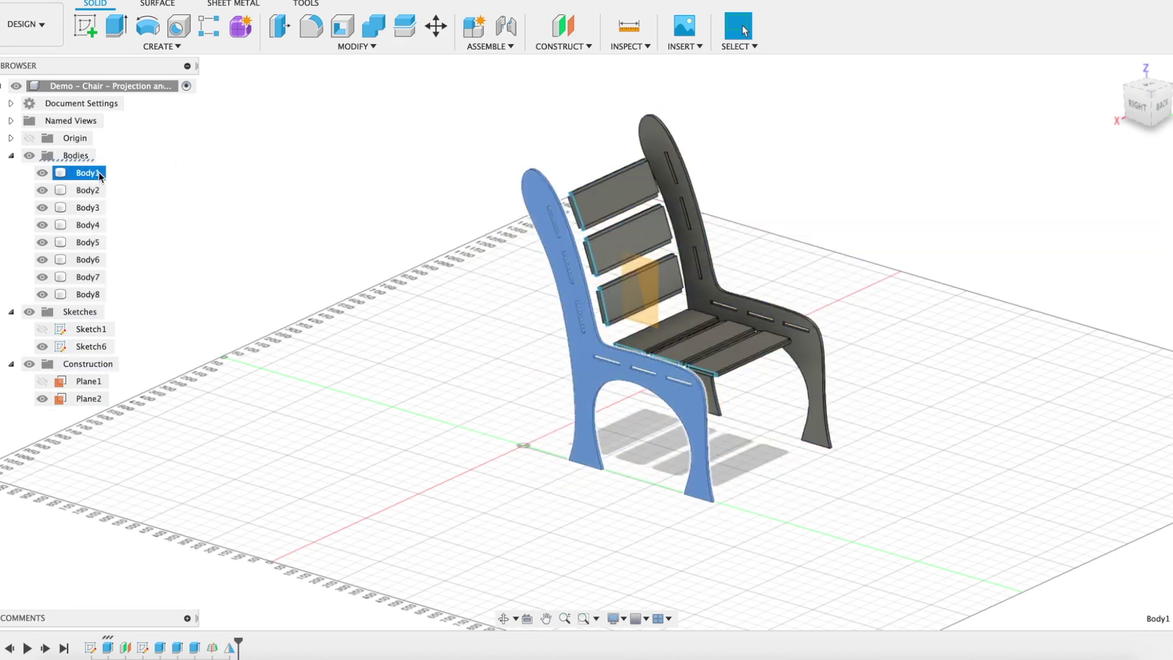
left_click(93, 295, "shift")
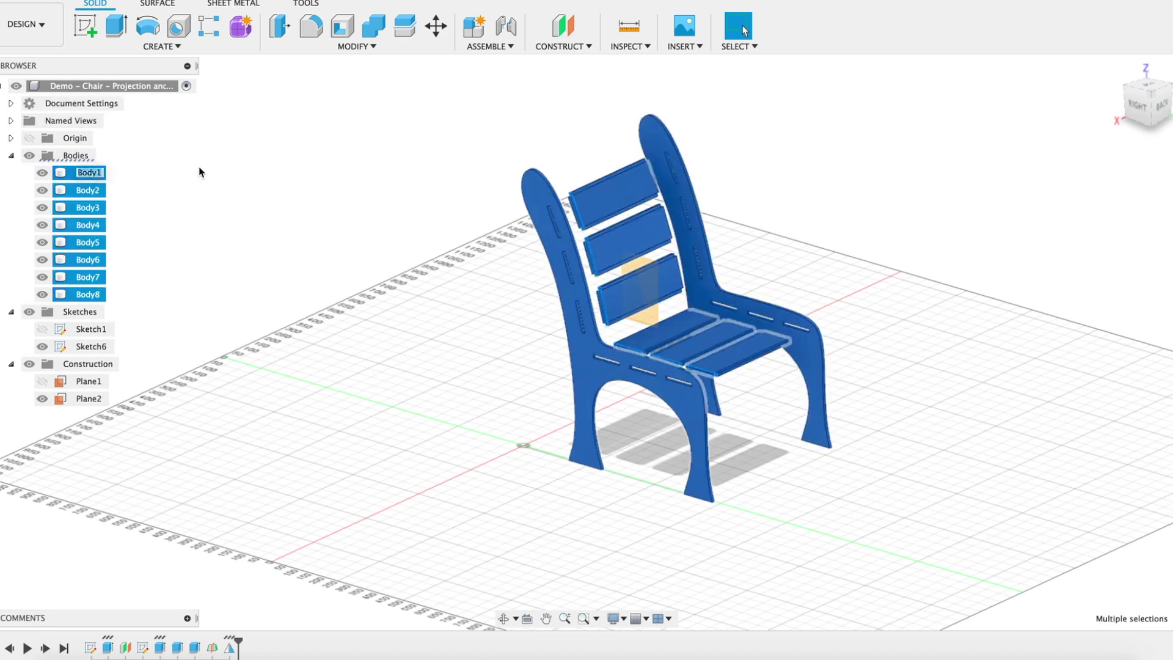
left_click(273, 173)
left_click(85, 174)
left_click(94, 294, "shift")
Paste a copy of the eight bodies and move it 1300 mm along X.
key("super+v")
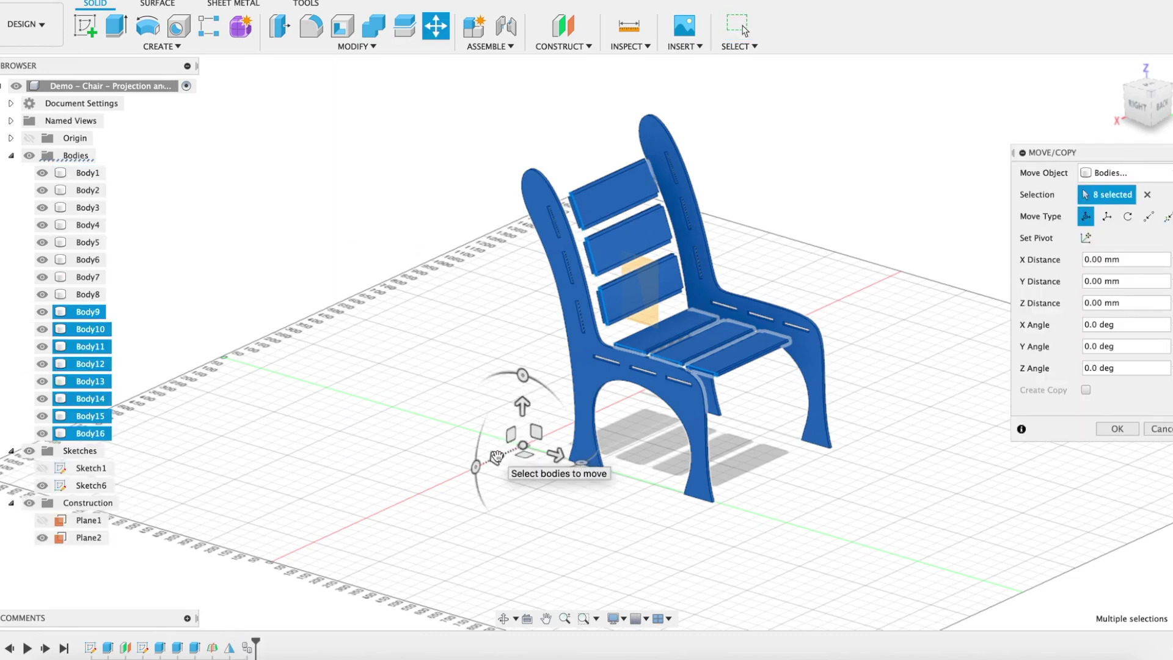
left_click_drag(496, 457, 231, 591)
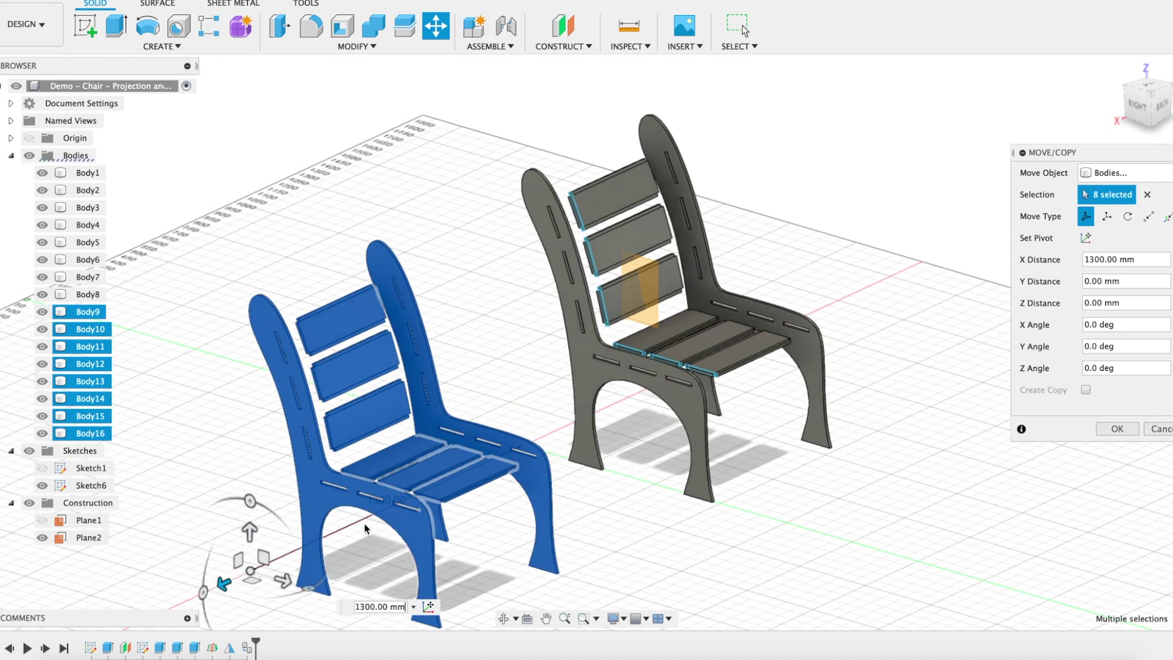
left_click(1112, 427)
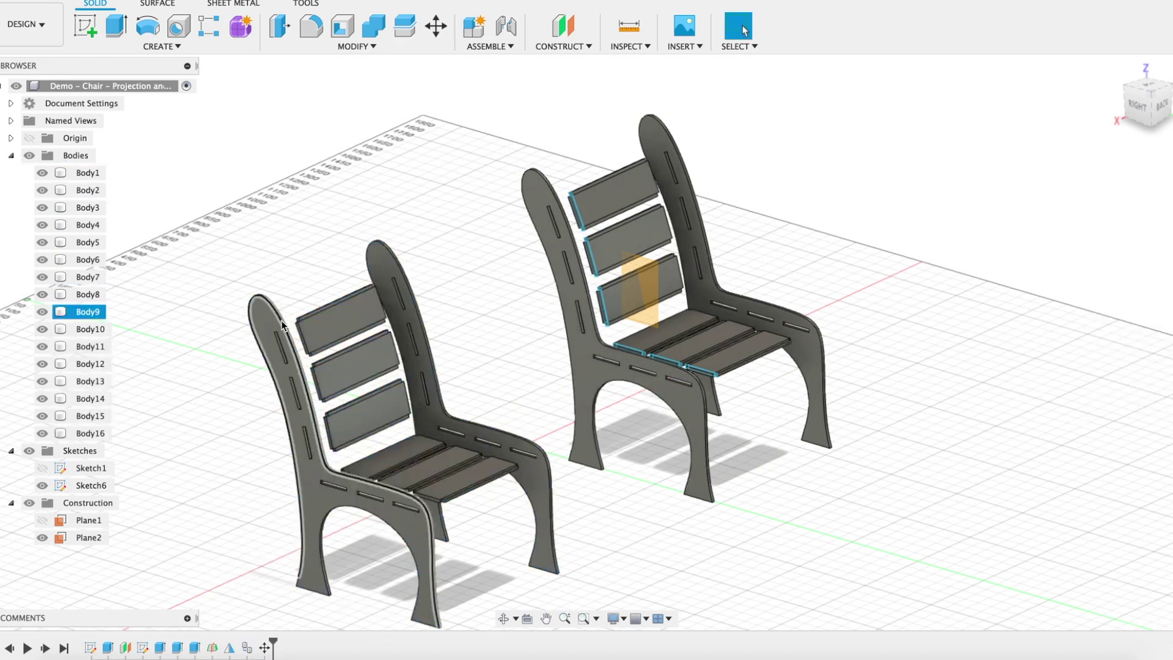
Hide Body8 through Body1 of the original chair.
left_click(43, 294)
left_click(42, 277)
left_click(42, 260)
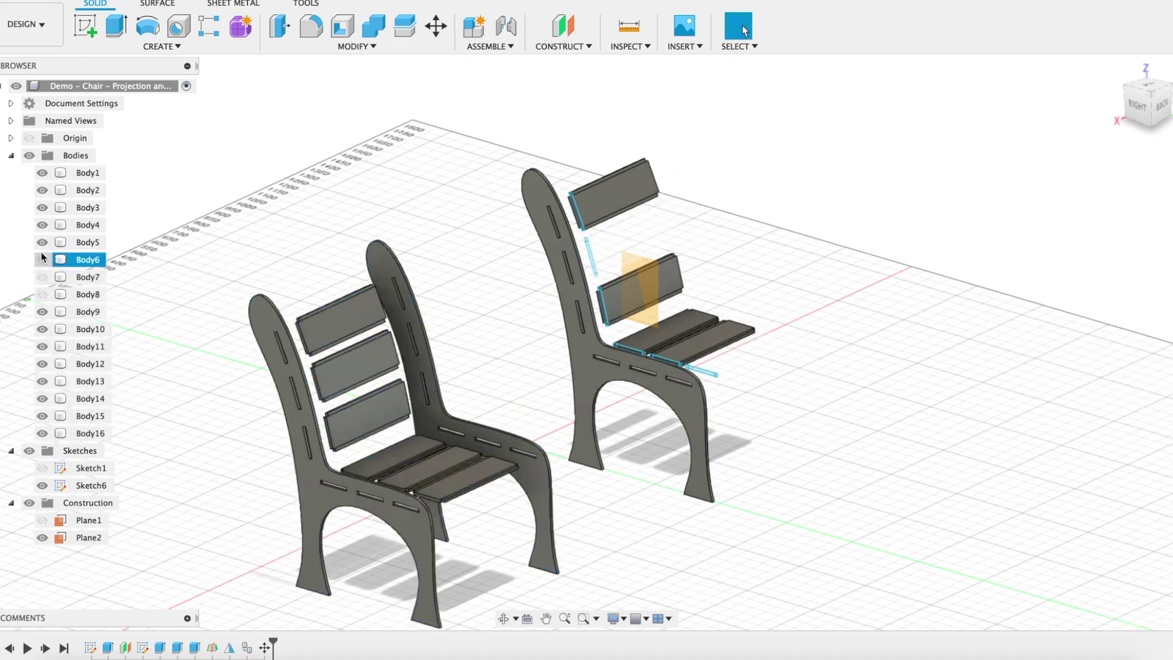
left_click(42, 242)
left_click(42, 224)
left_click(42, 208)
left_click(42, 190)
left_click(42, 173)
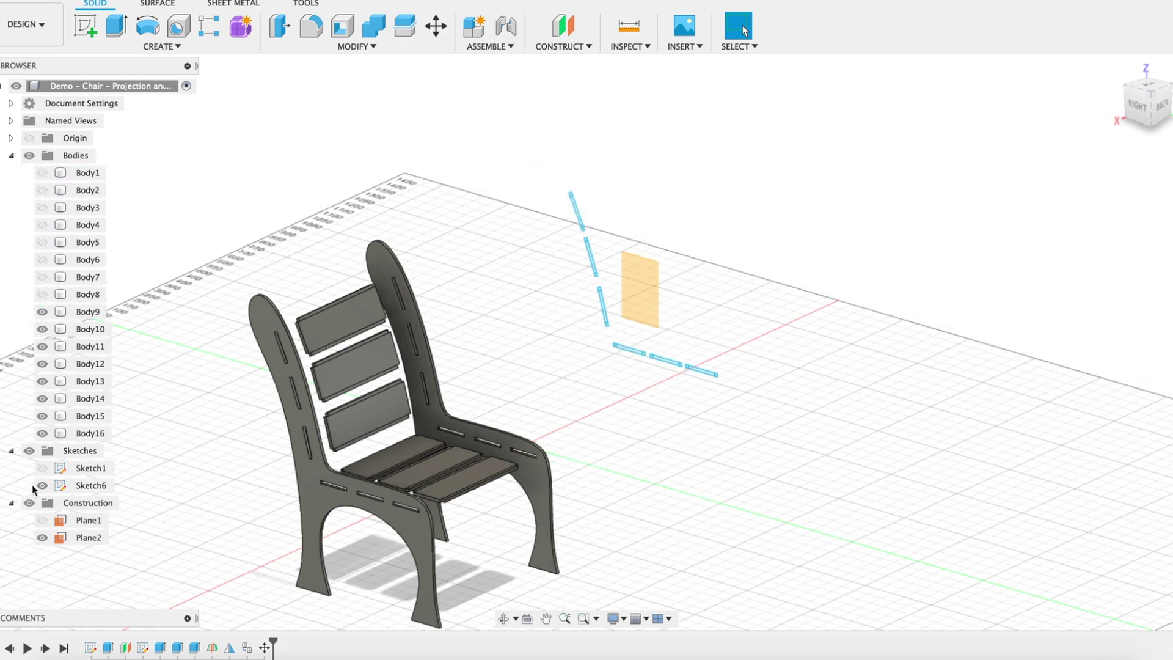
Hide Sketch6 and Plane2 and centre the view on the copied chair.
left_click(42, 486)
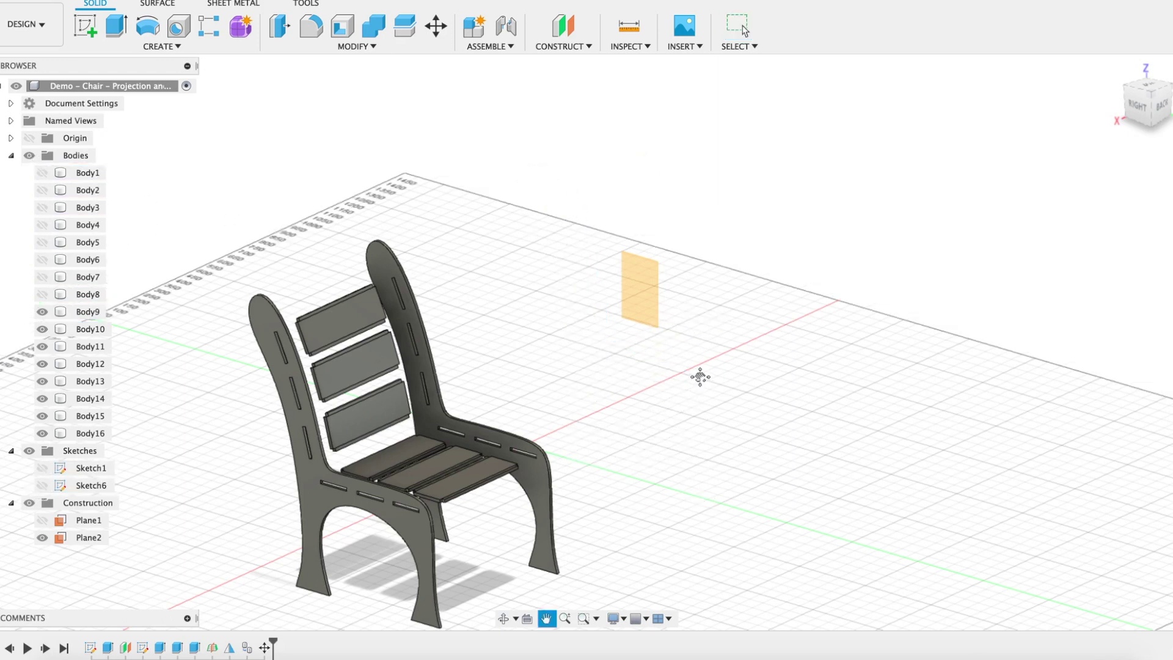
middle_click_drag(699, 376, 852, 262)
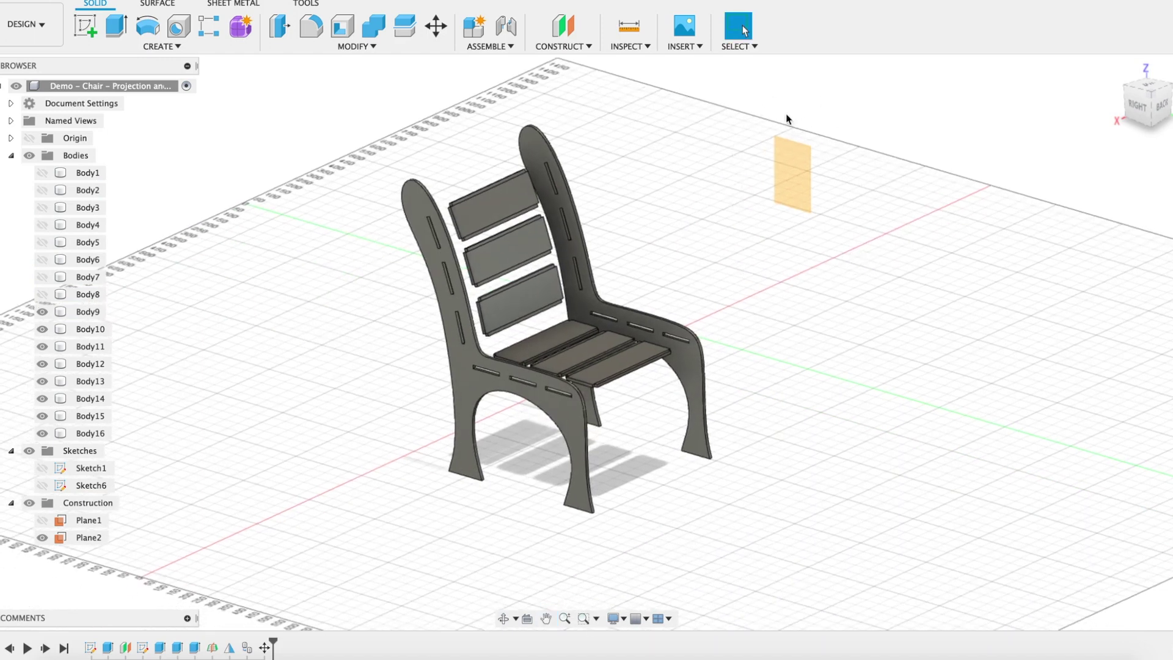
left_click(42, 538)
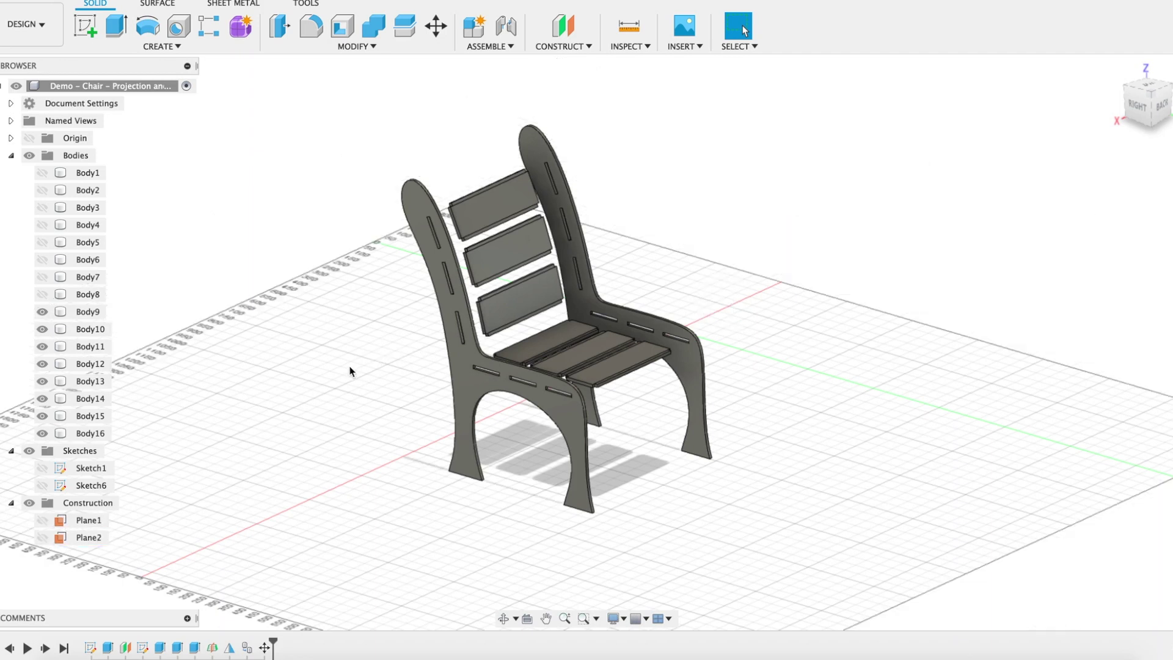
middle_click_drag(354, 361, 421, 369)
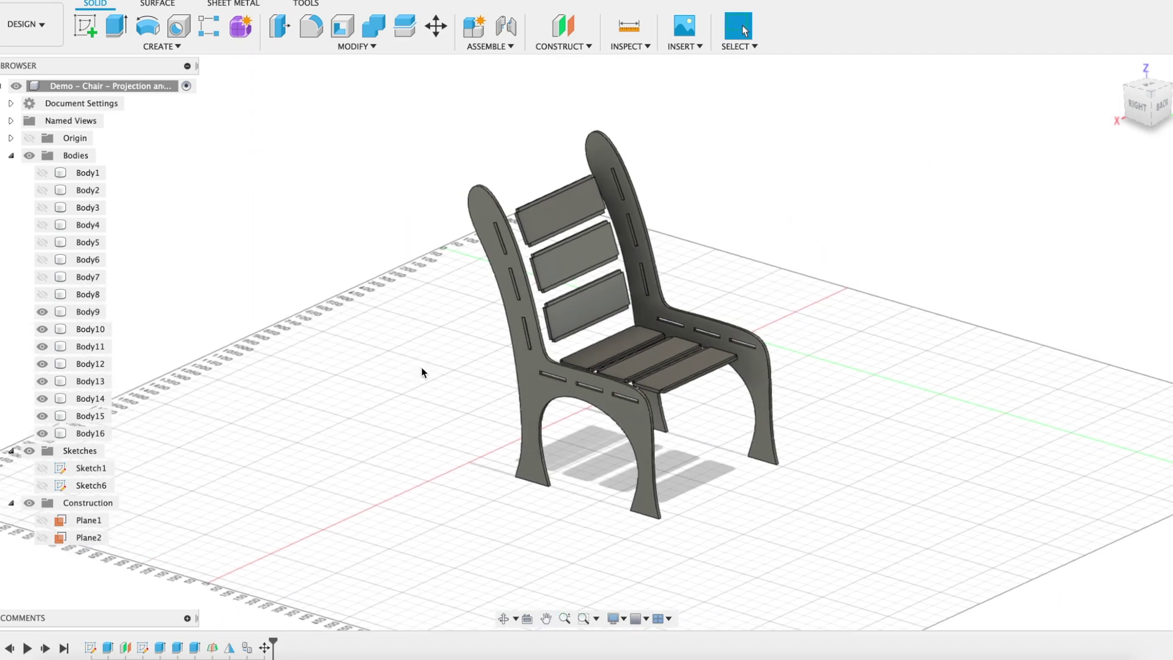
left_click(542, 392)
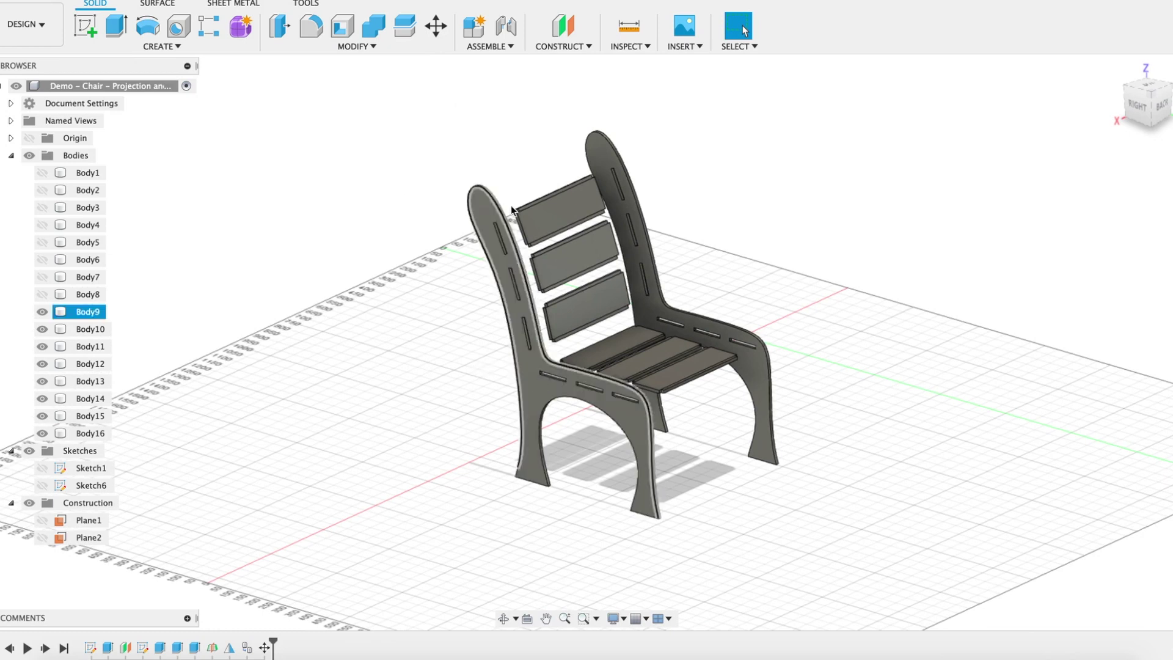
left_click(764, 413)
key("Escape")
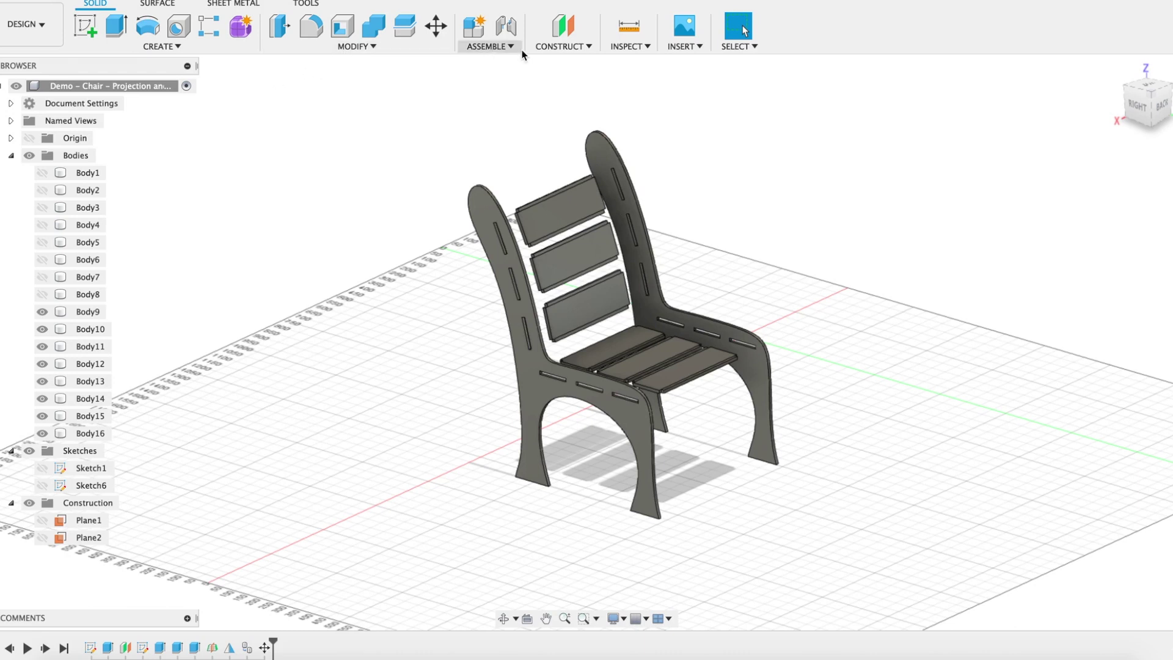
Align Body9's side panel to the front seat slat so it lies flat.
left_click(524, 355)
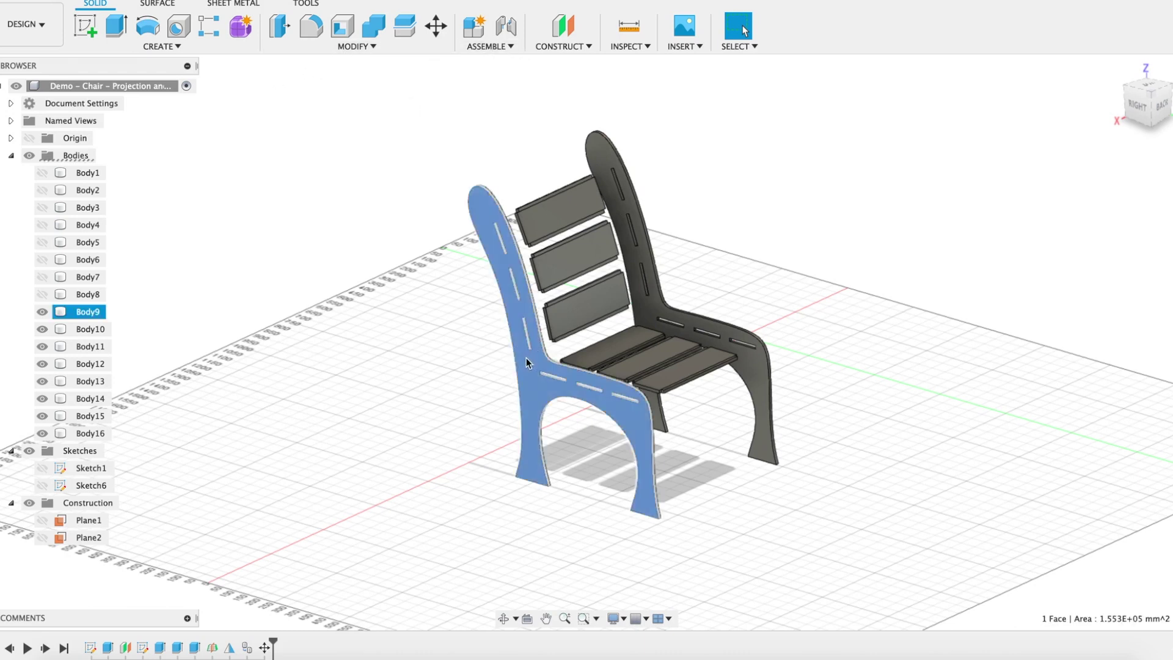
left_click(404, 50)
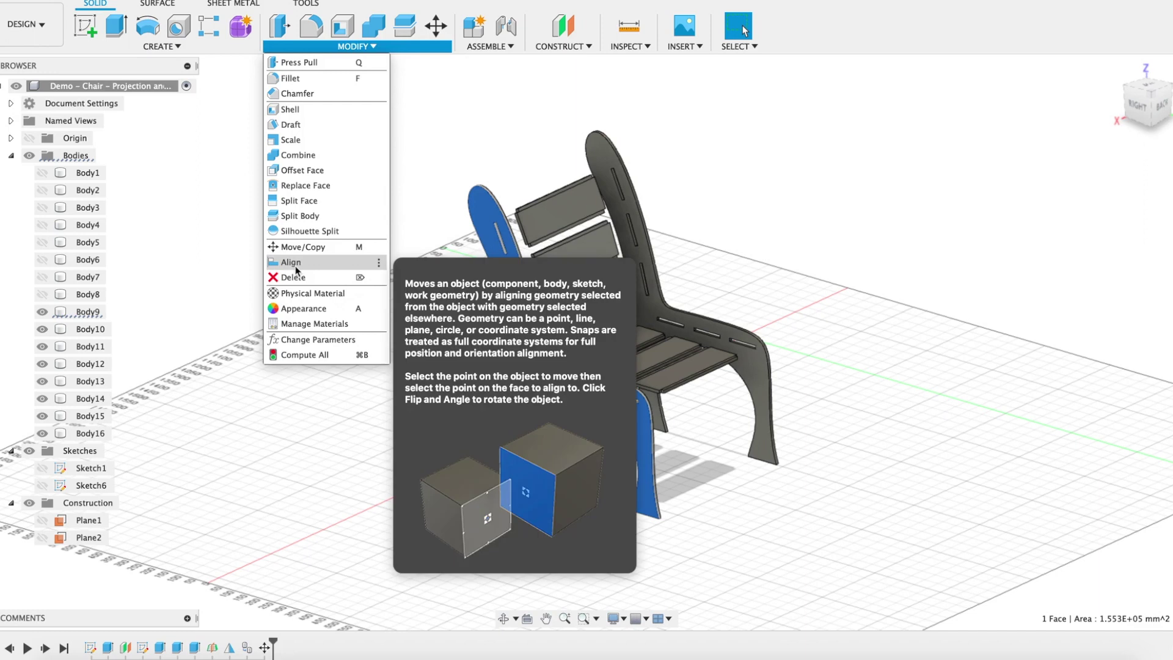
left_click(296, 266)
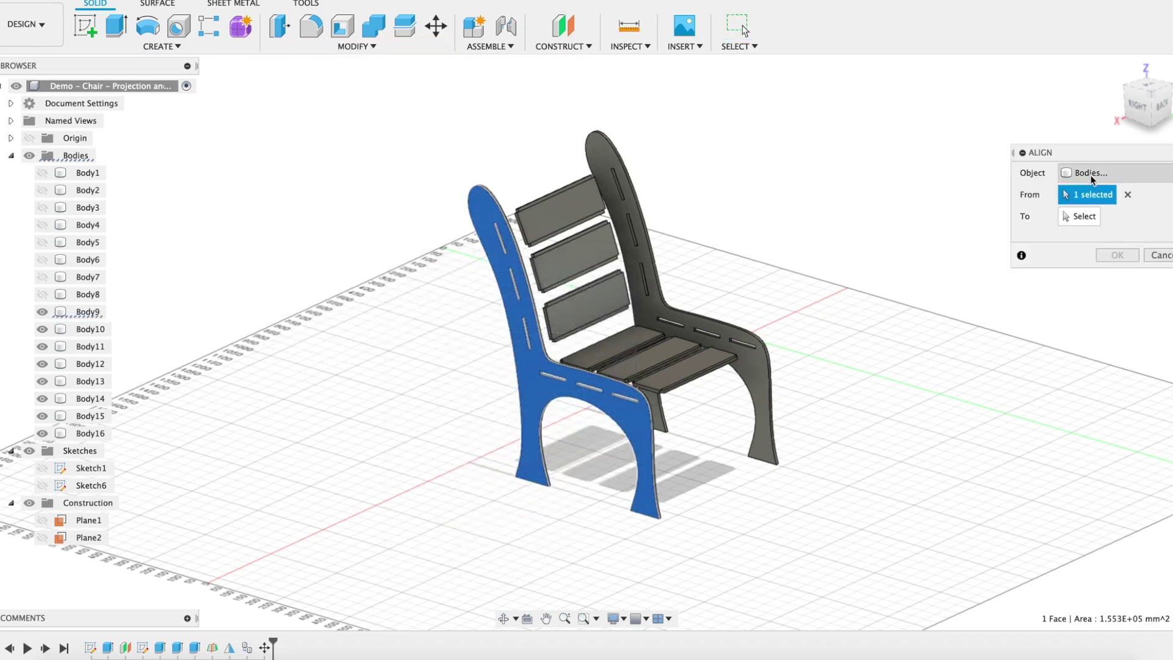
left_click(1082, 217)
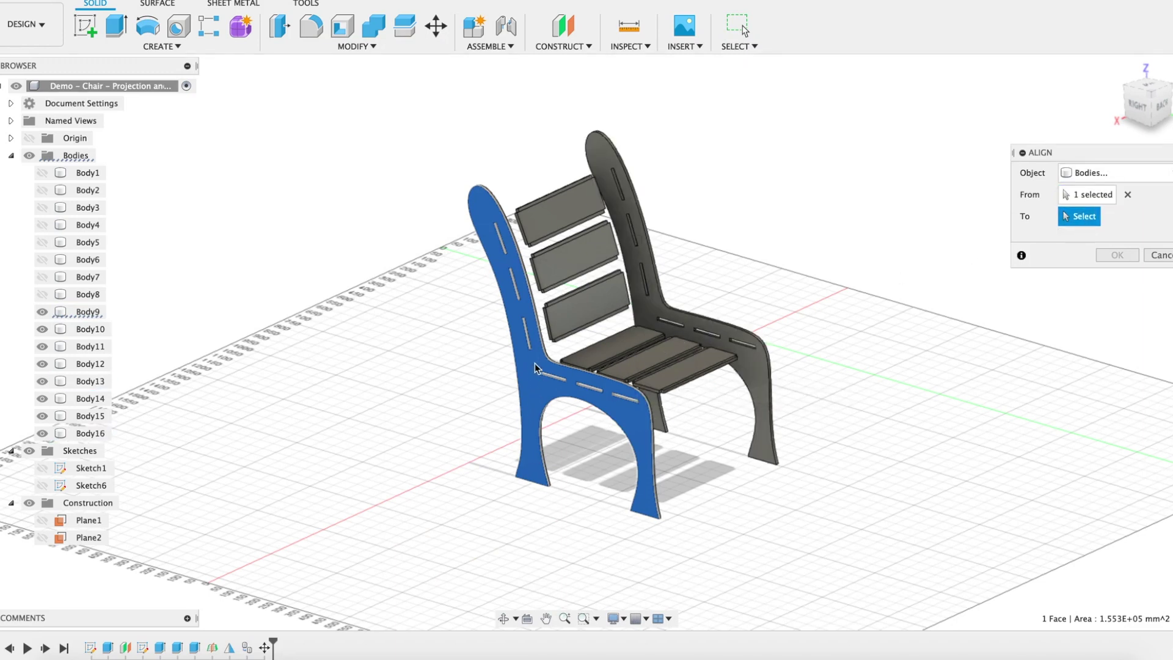
left_click(676, 373)
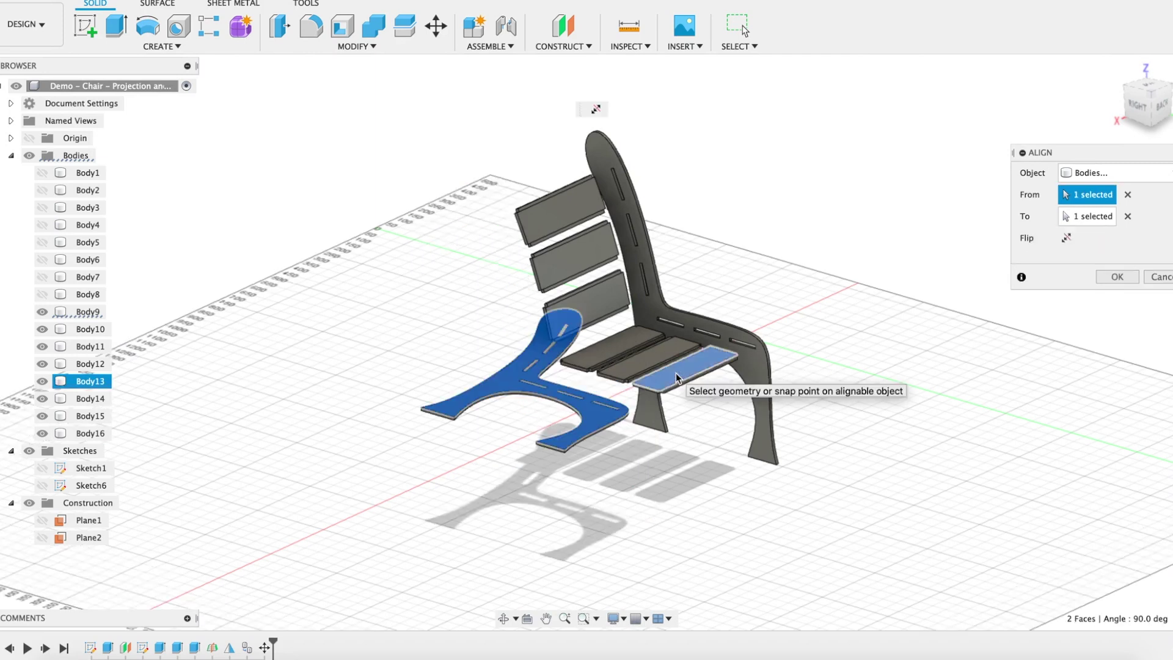
left_click(526, 374)
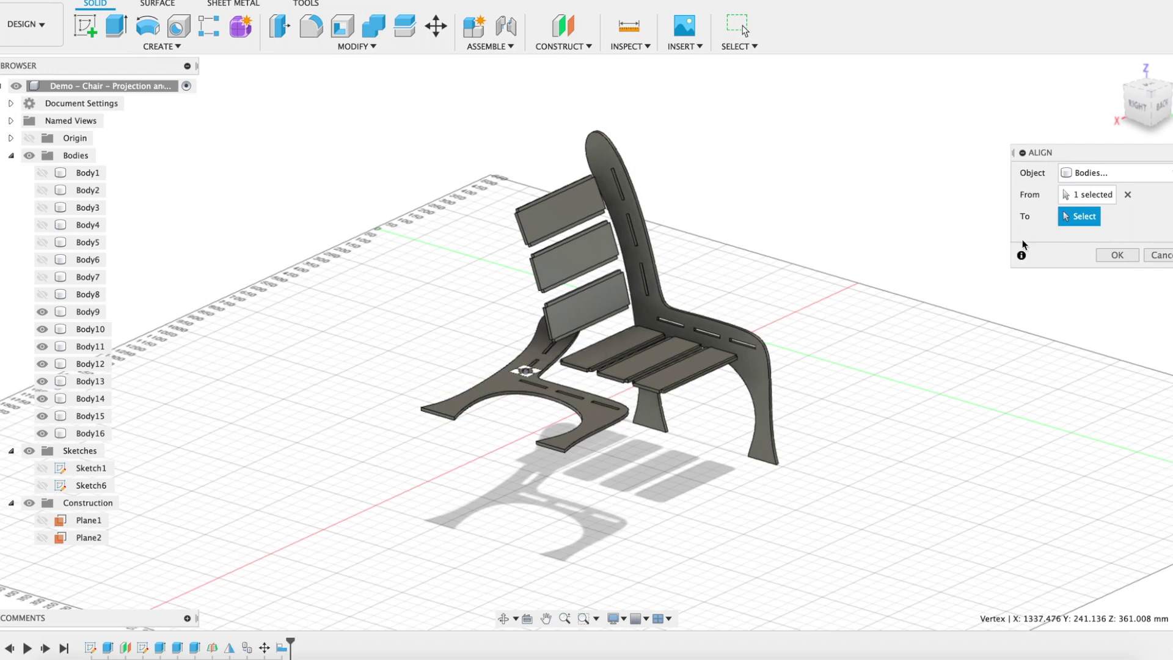
left_click(1117, 256)
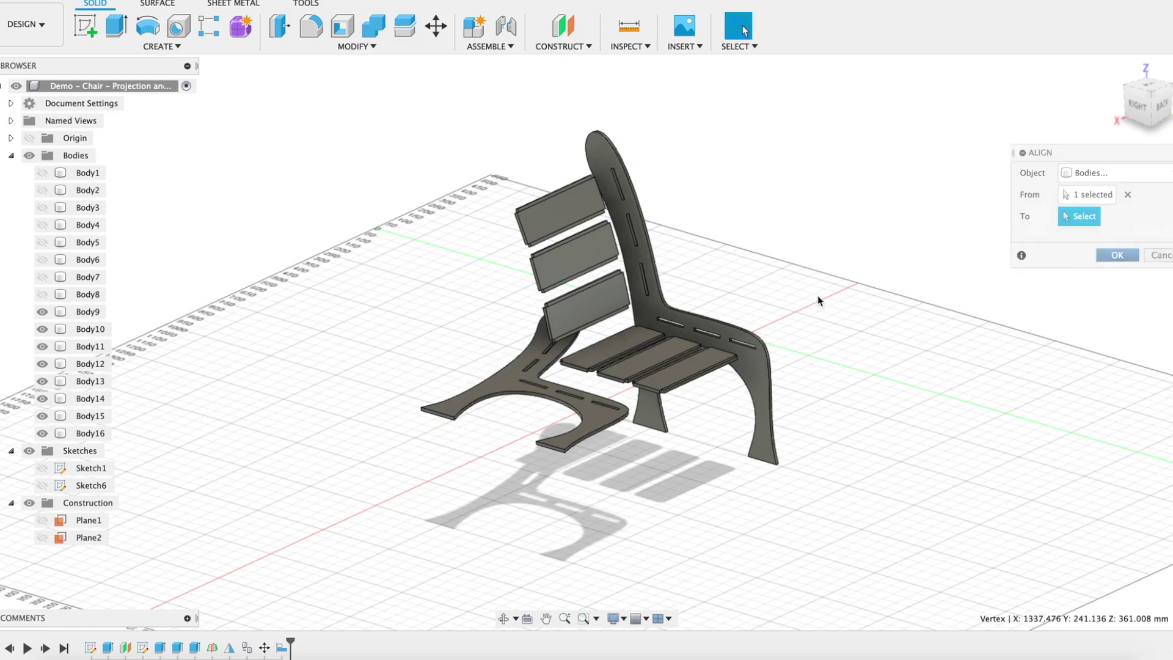
left_click(527, 372)
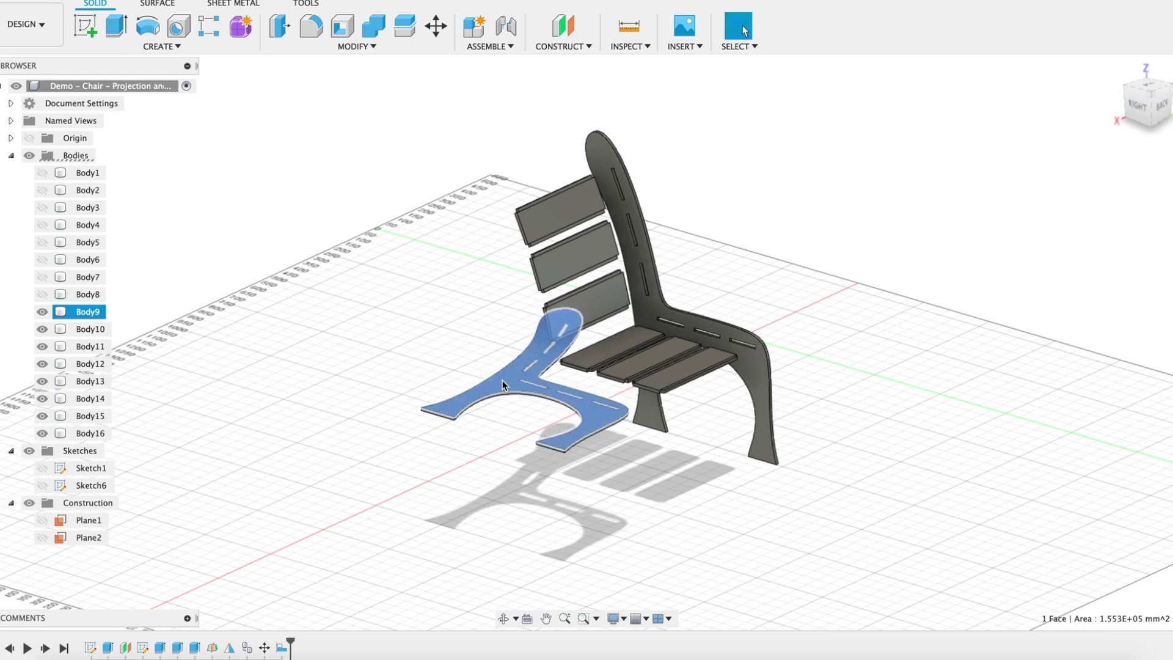
left_click(502, 381)
left_click(435, 25)
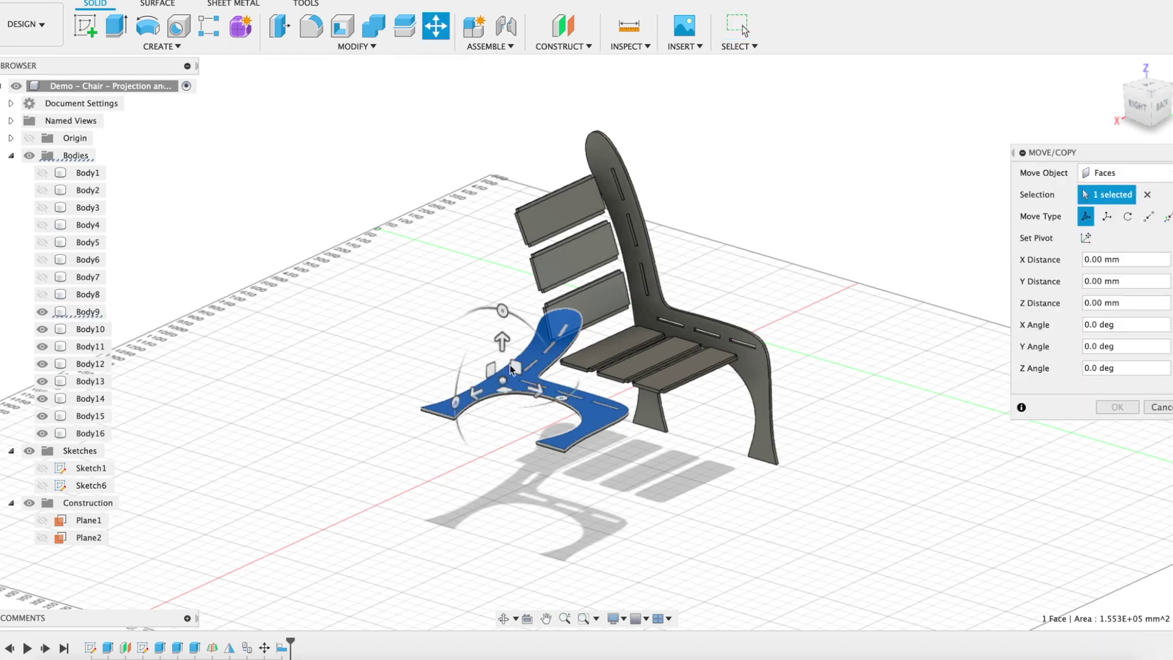
Move the flattened Body9 as a whole body 450 mm along negative Y.
left_click_drag(532, 389, 407, 338)
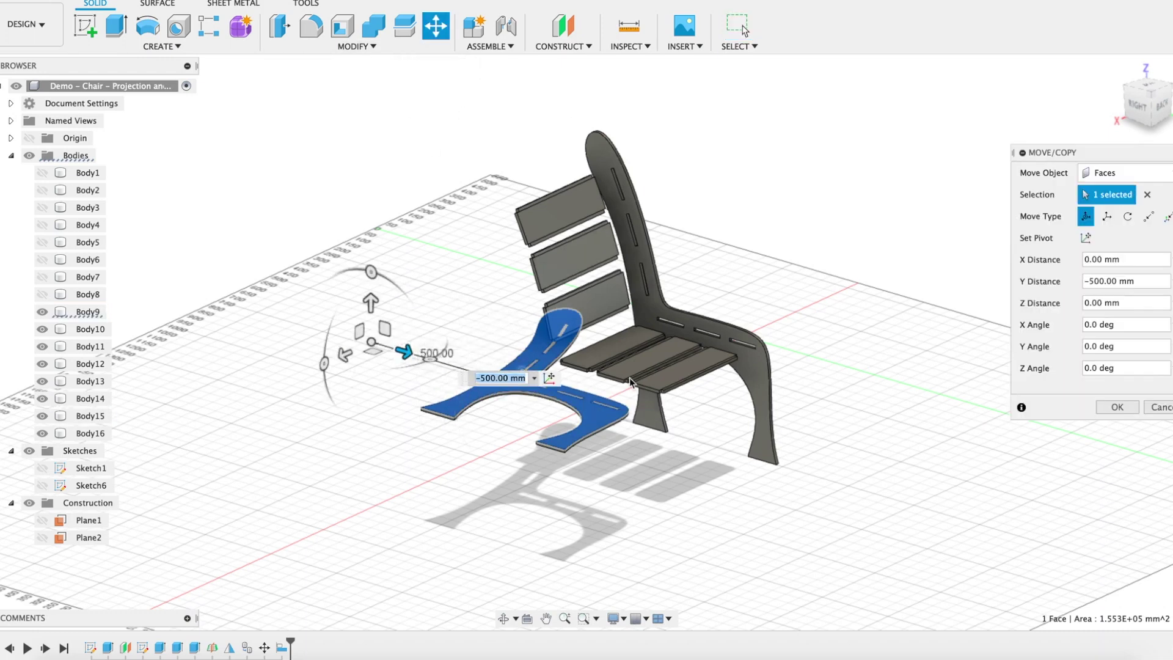
left_click(1111, 407)
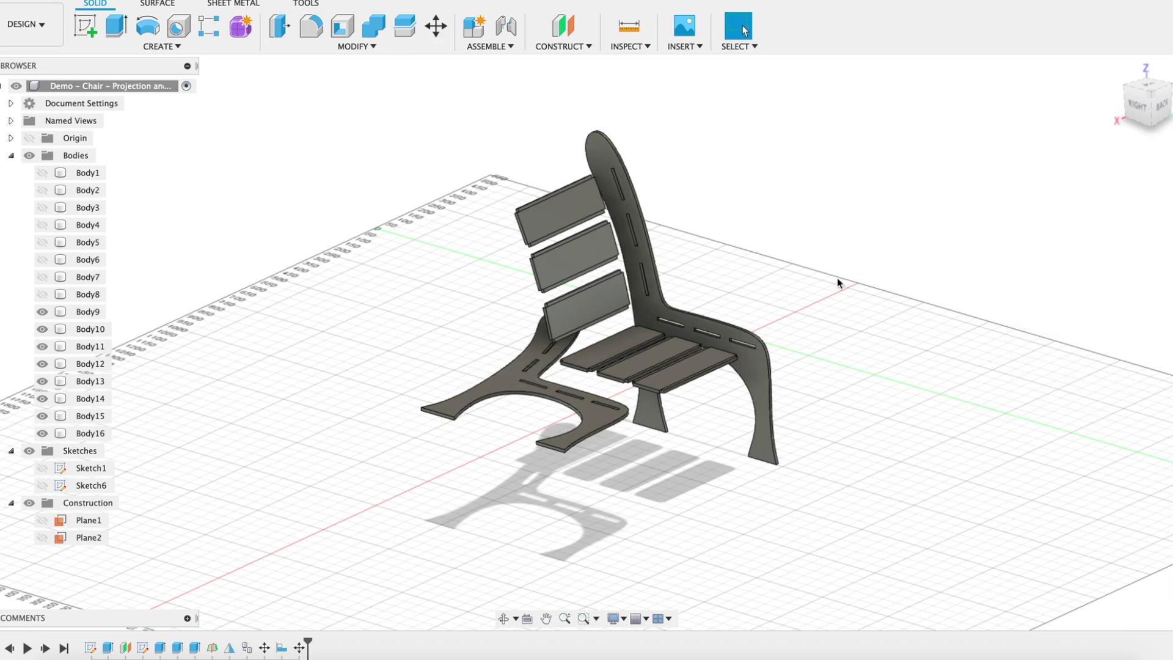
left_click(436, 26)
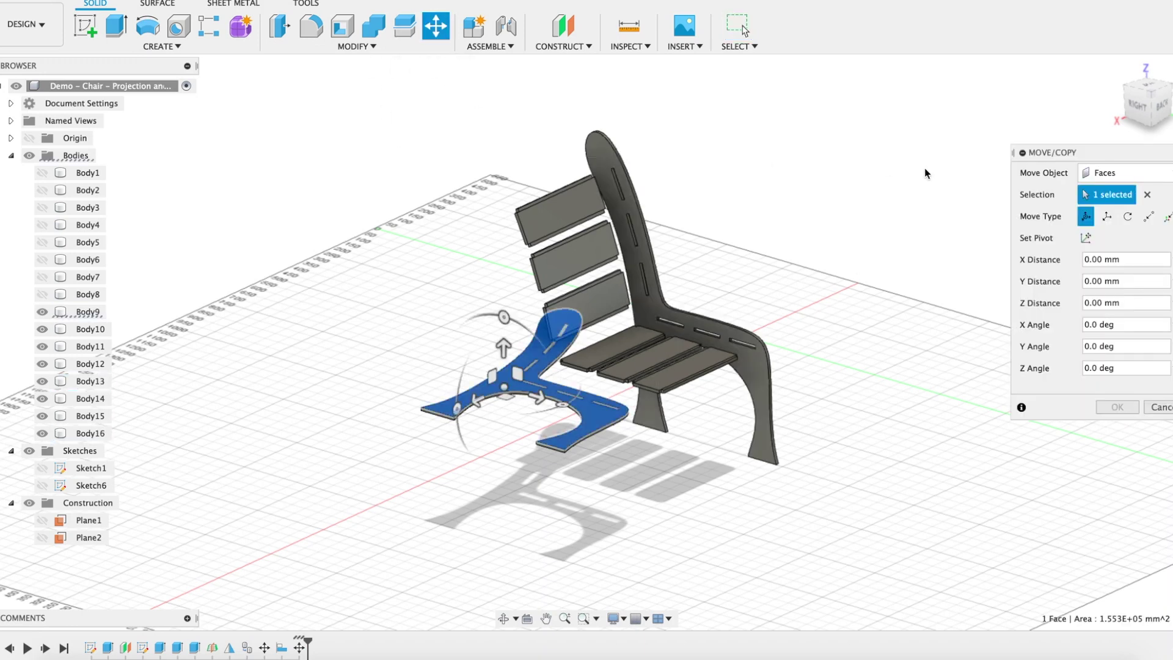
left_click(1109, 173)
left_click(1112, 207)
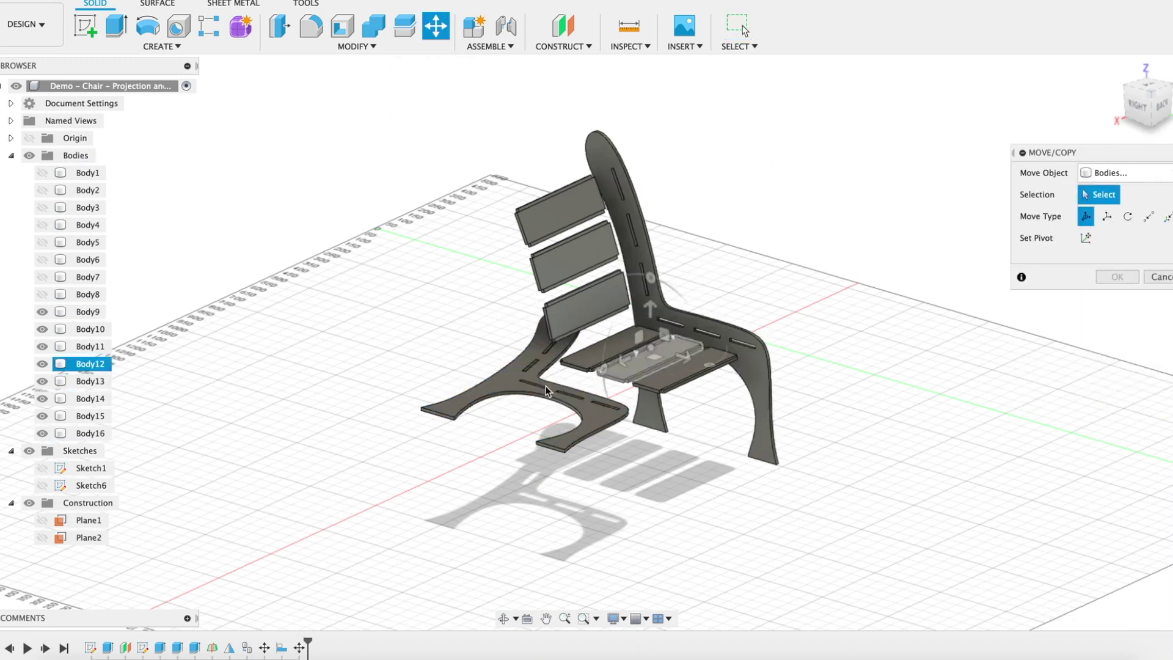
left_click(516, 384)
left_click_drag(550, 388, 431, 341)
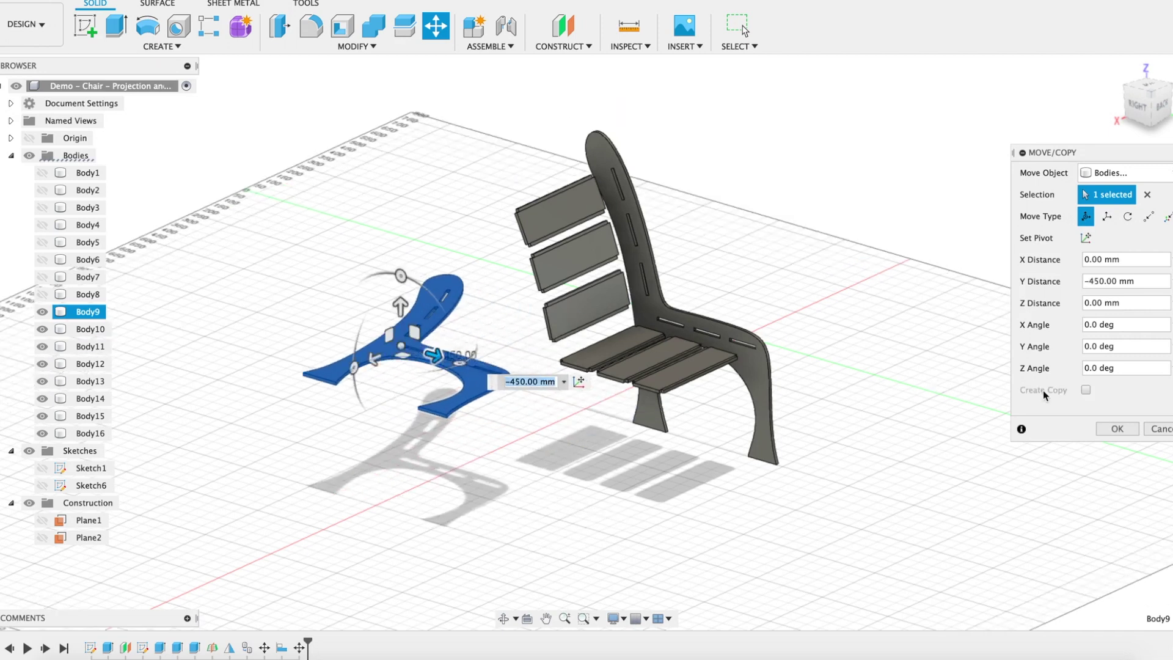
left_click(1120, 429)
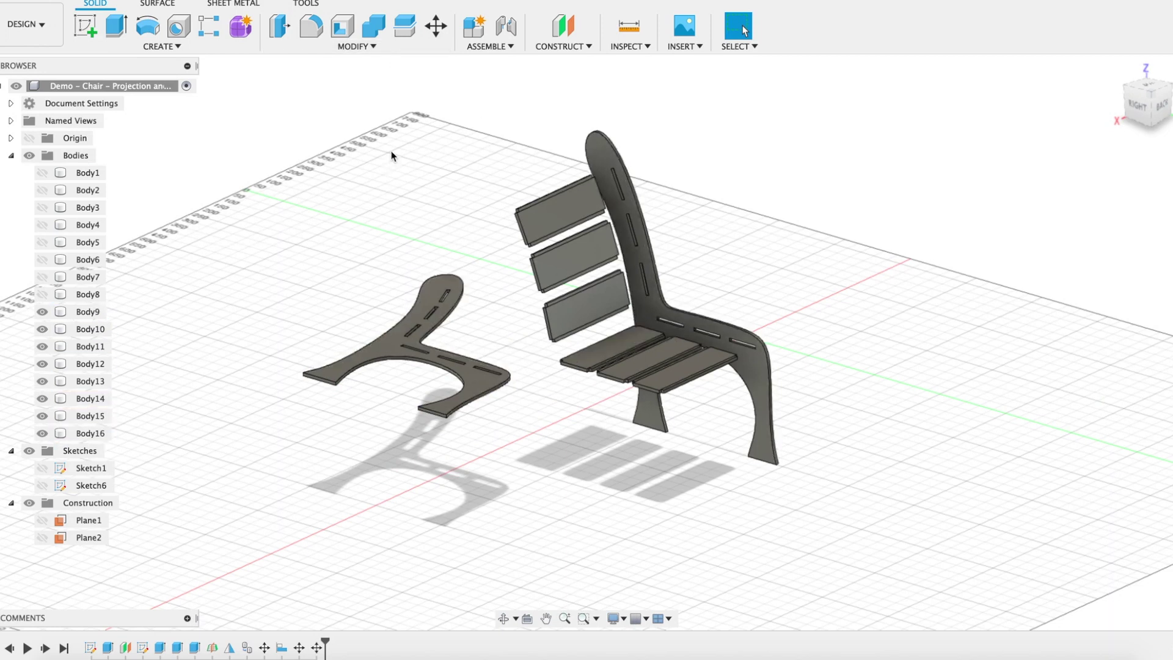
left_click(393, 49)
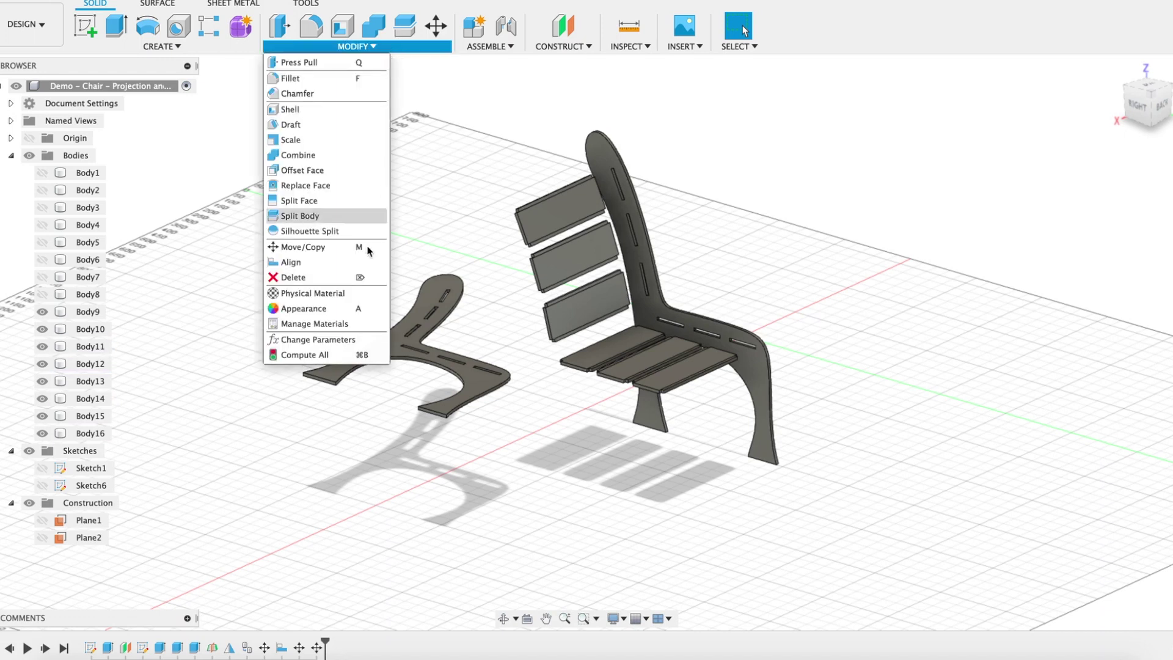
Align the lower back slat flat onto a seat slat face.
left_click(311, 267)
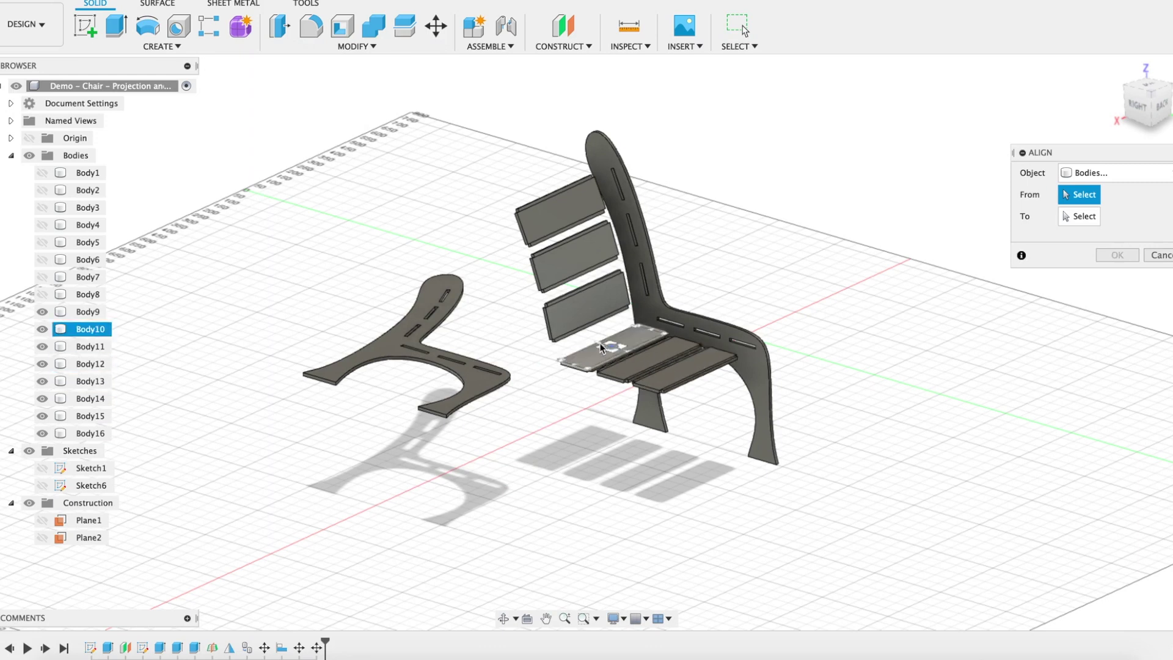
left_click(579, 314)
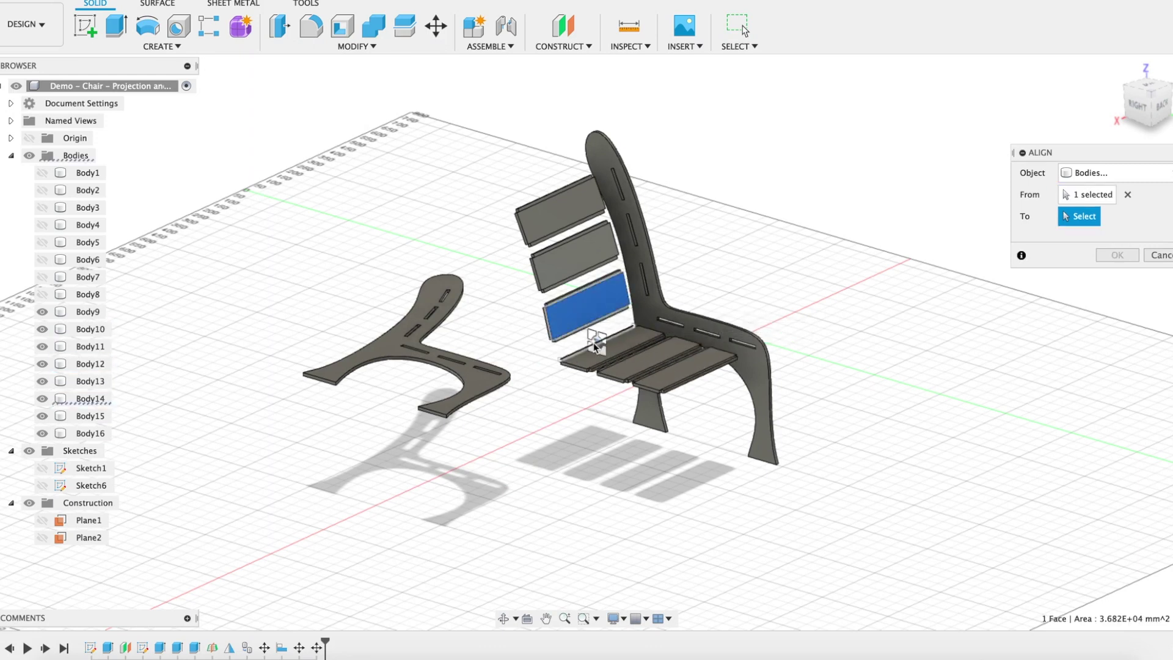
left_click(598, 359)
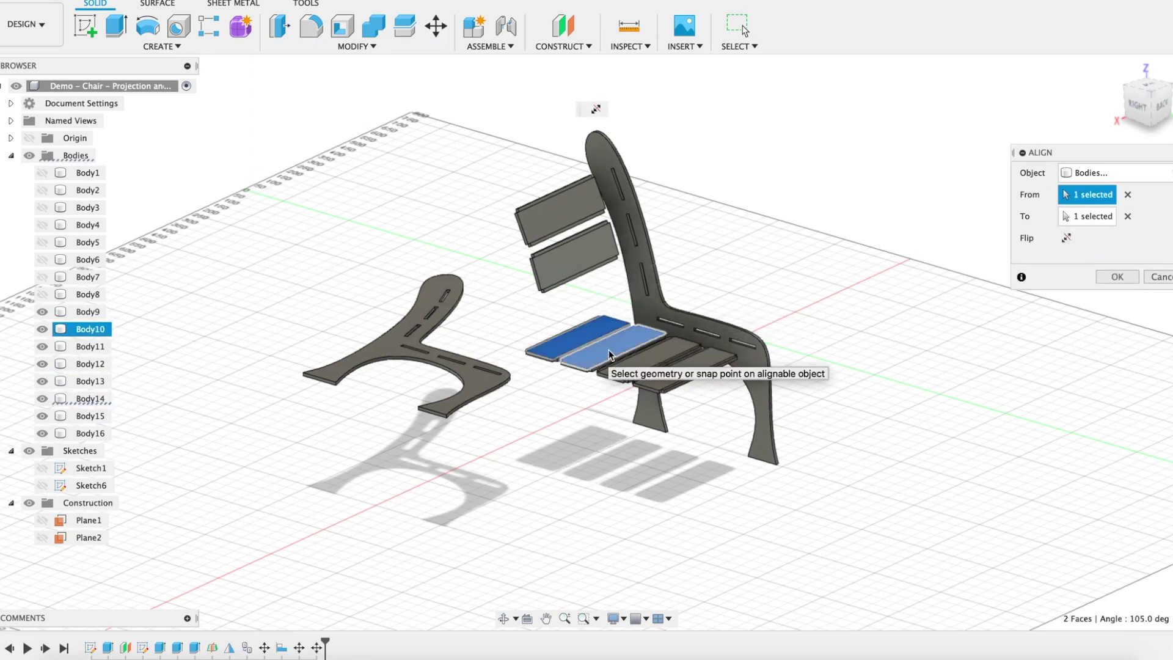
left_click(1108, 278)
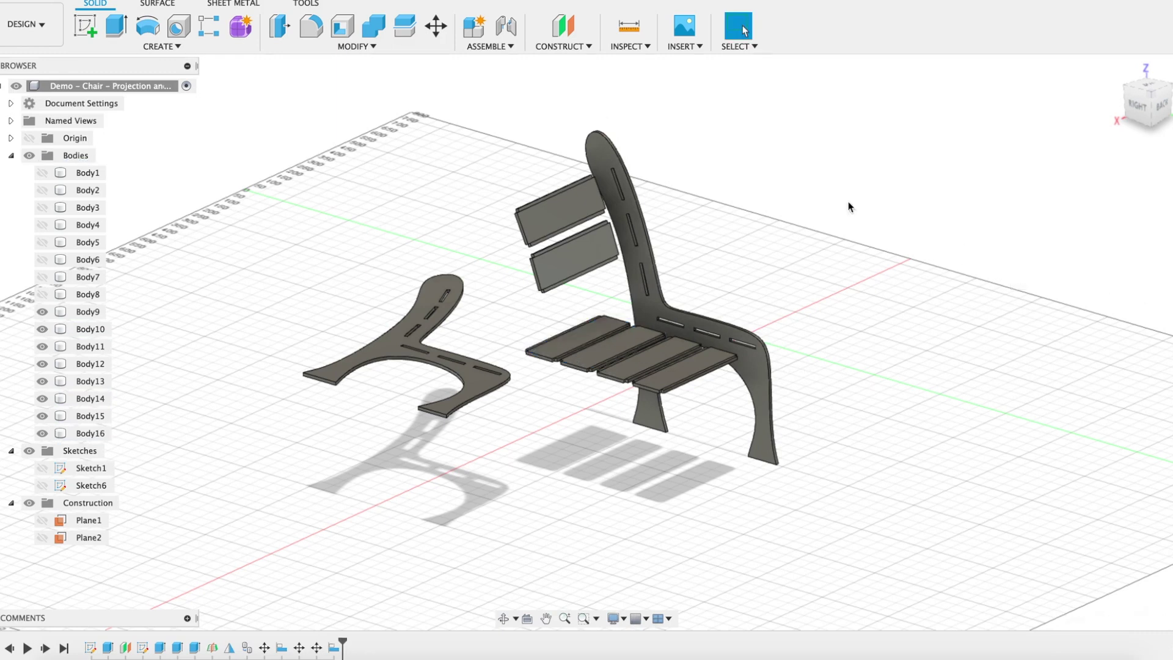
Align the second back slat flat onto the front seat slat face.
left_click(415, 47)
left_click(317, 261)
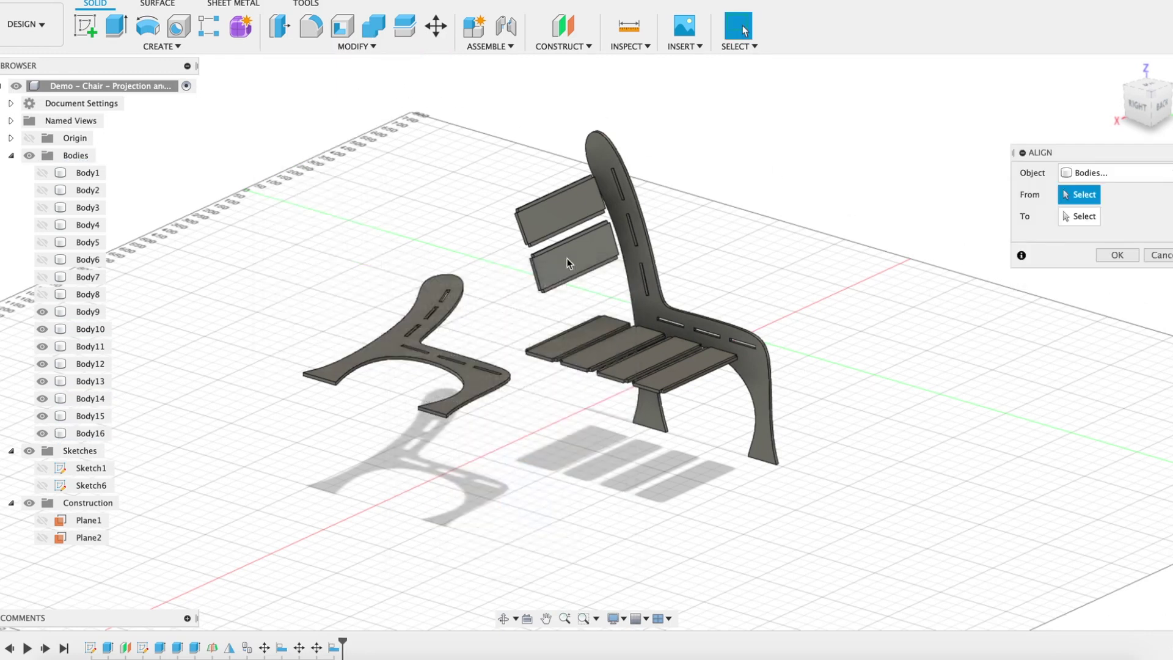
left_click(571, 257)
left_click(579, 335)
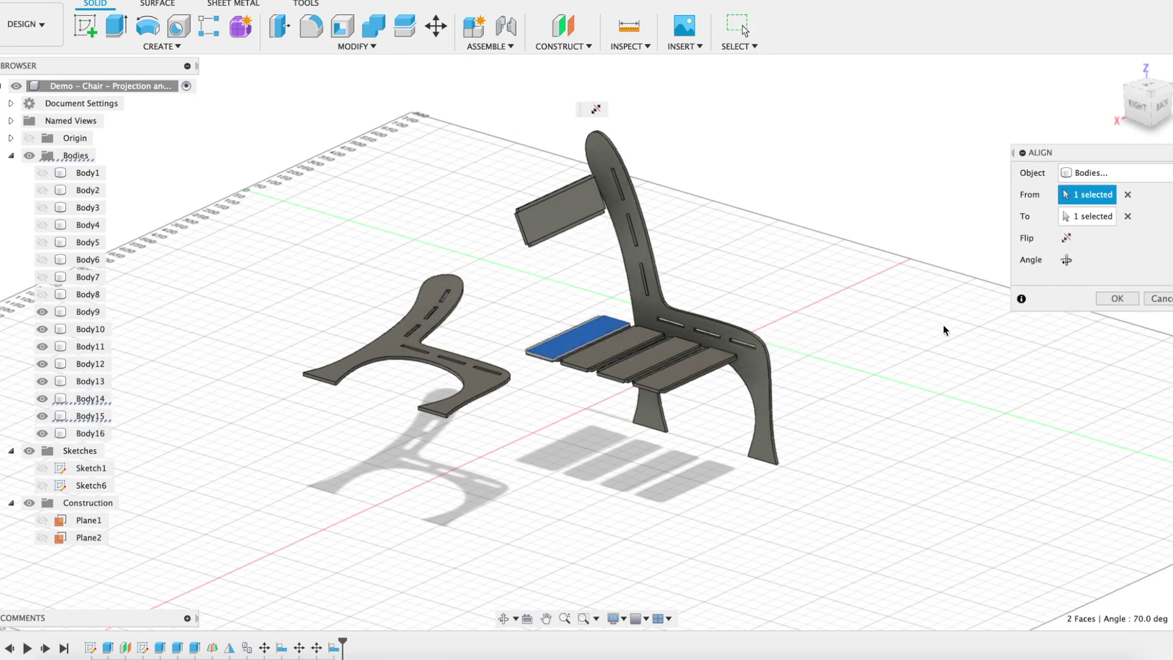
left_click(1115, 299)
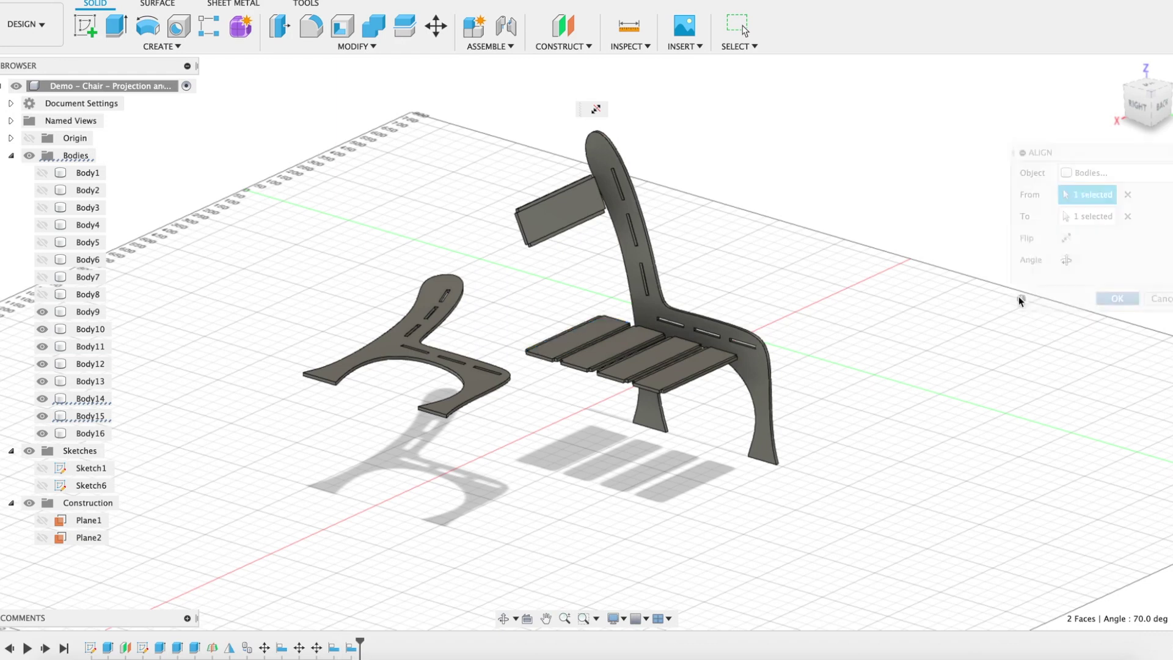
Align the last backrest board flat onto a seat slat, then select Body16.
left_click(352, 45)
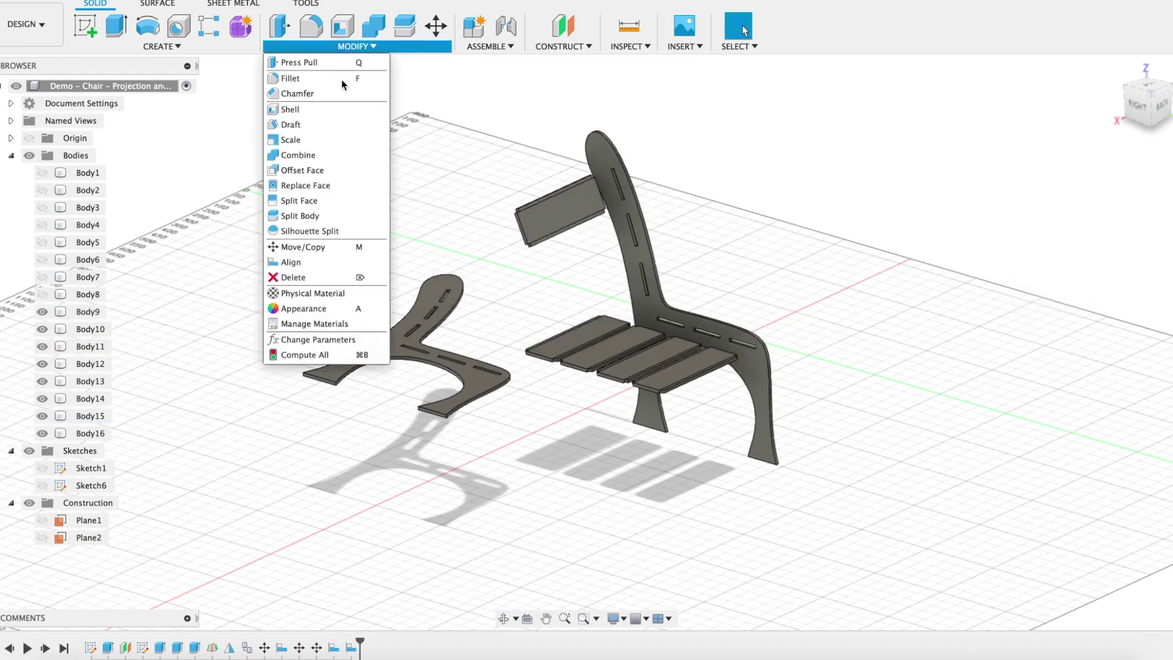
left_click(310, 258)
left_click(553, 221)
left_click(553, 219)
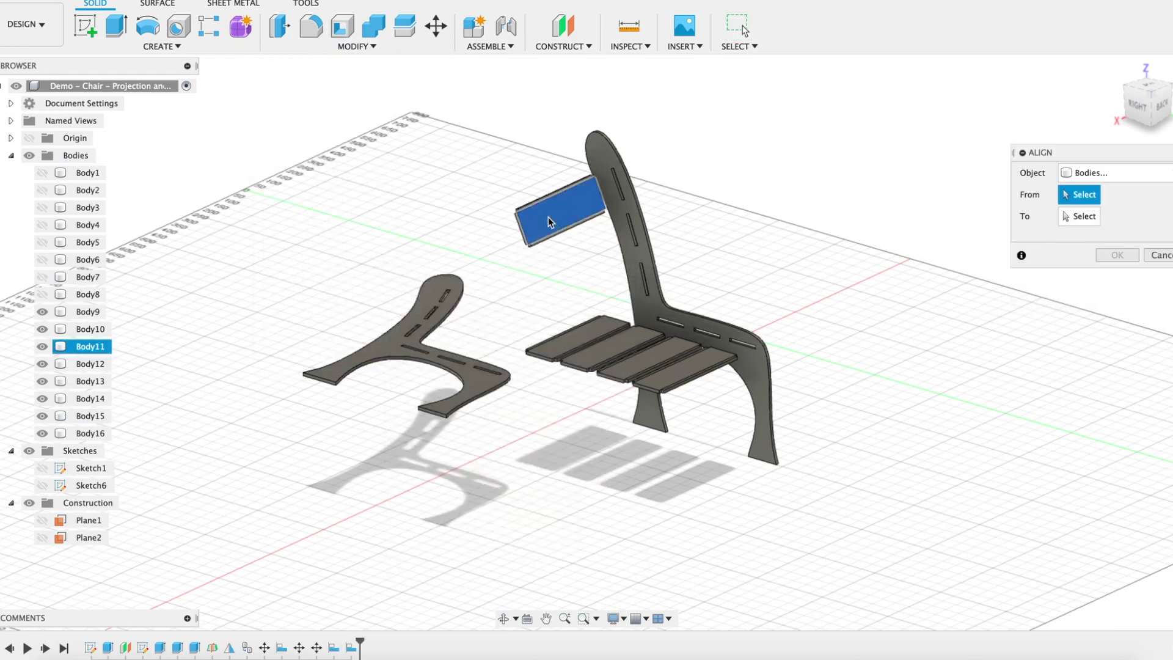
left_click(681, 372)
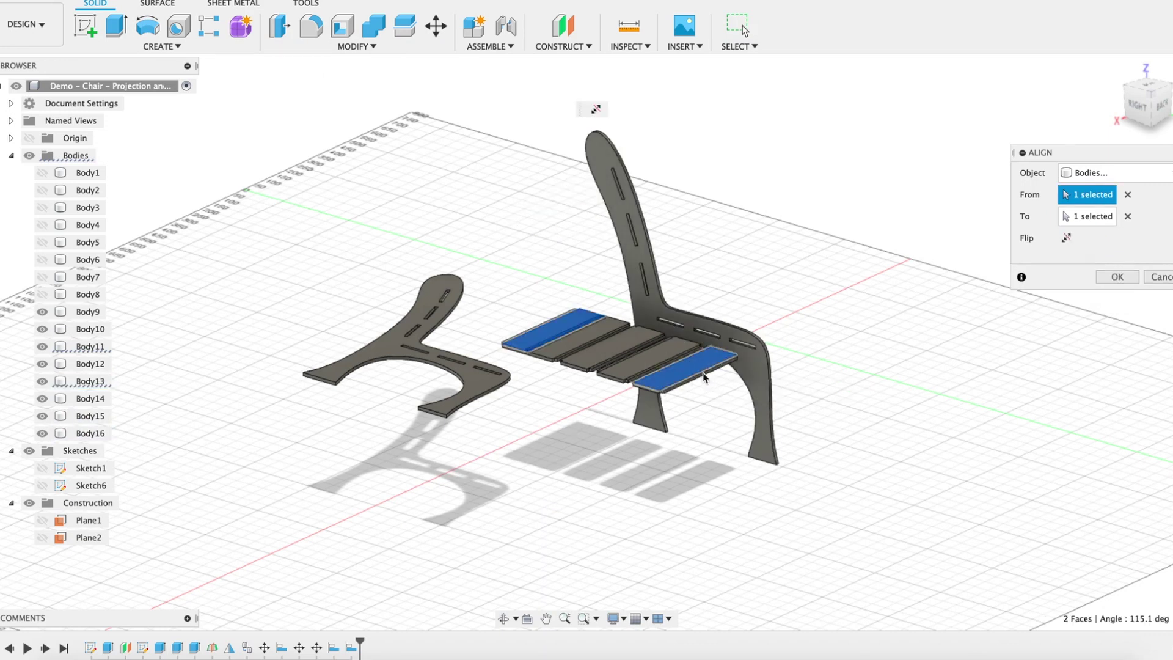
left_click(1113, 277)
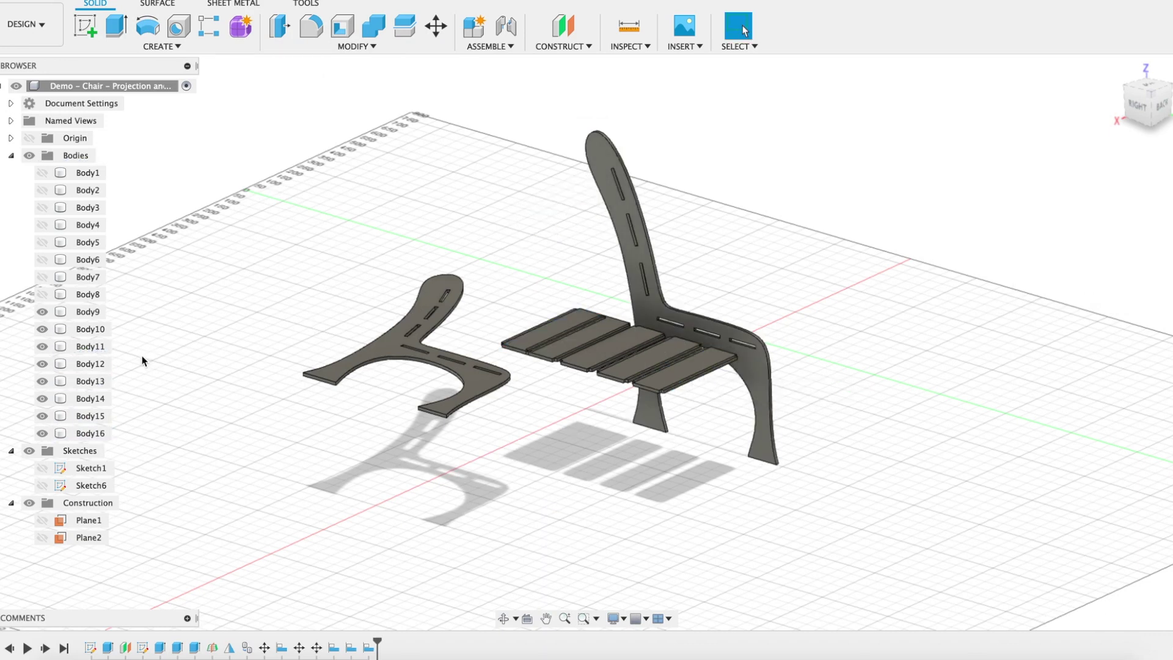
left_click(91, 433)
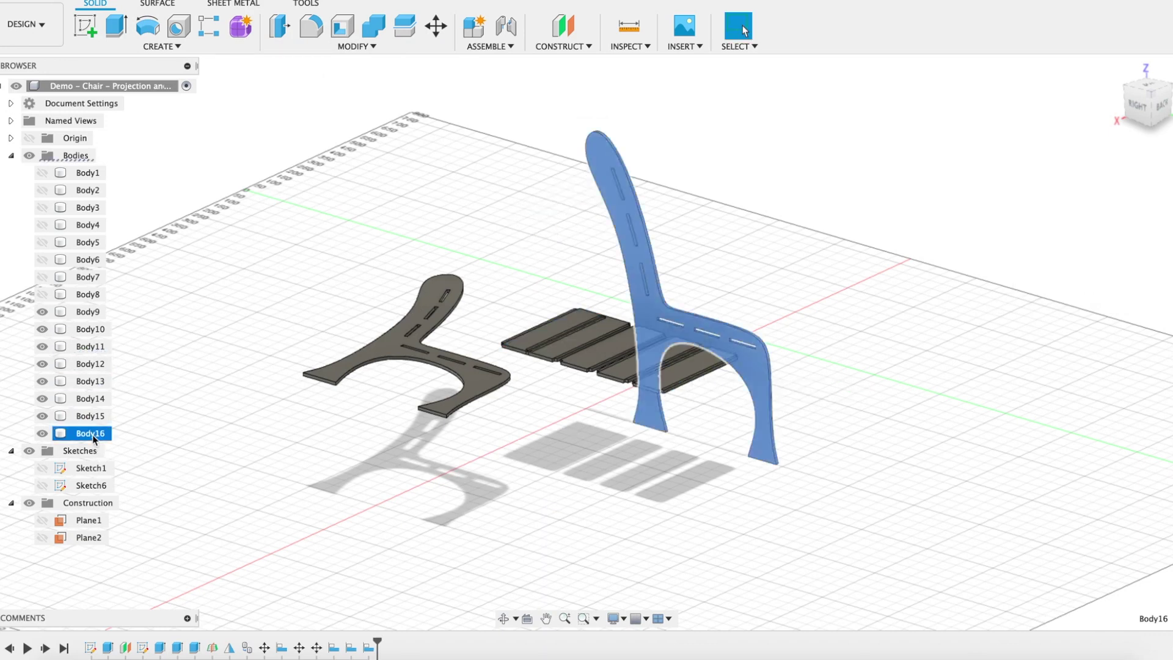
left_click(357, 47)
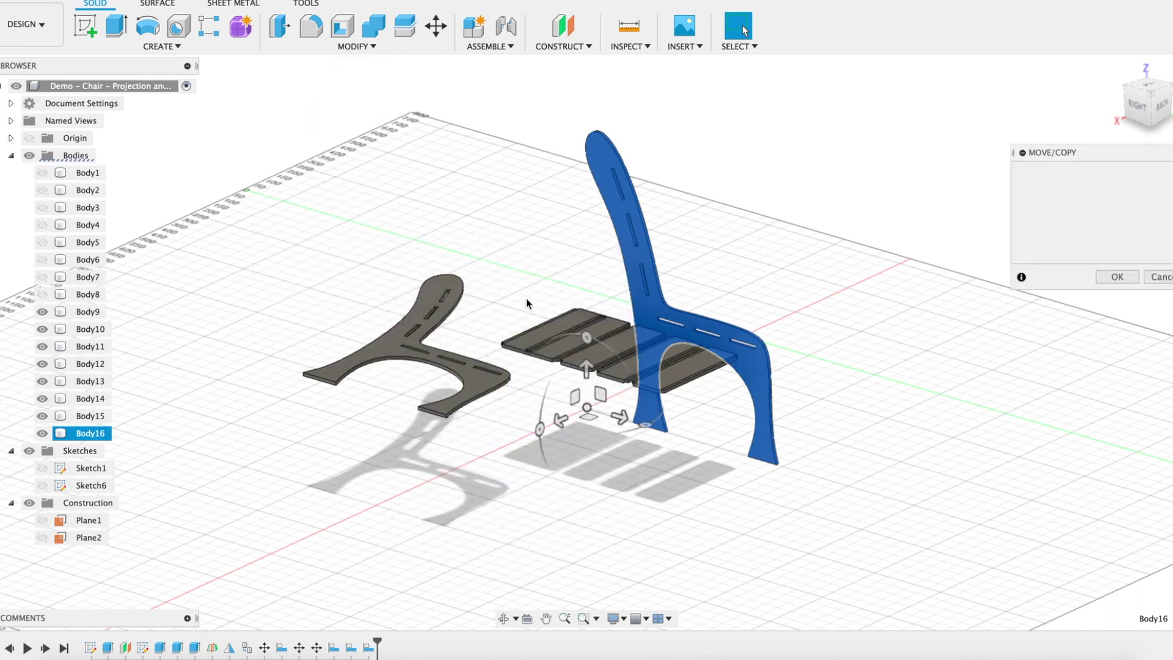
Move the side piece and front seat slat 200 mm back.
left_click(547, 337)
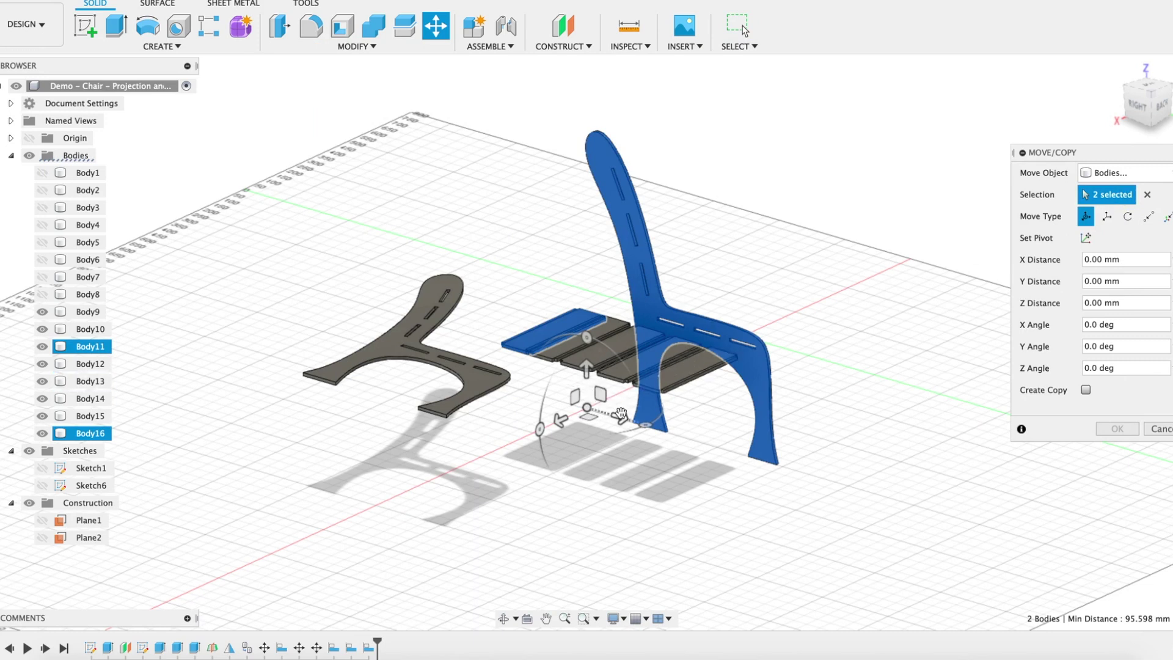
left_click_drag(618, 418, 568, 400)
key("Return")
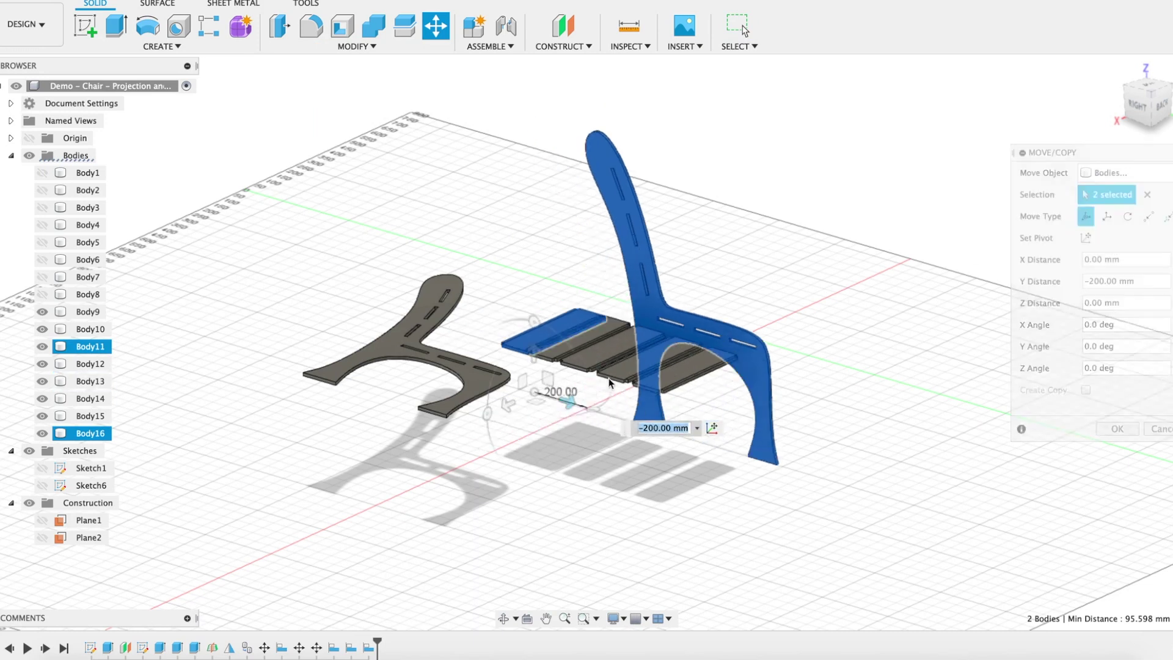
left_click(436, 25)
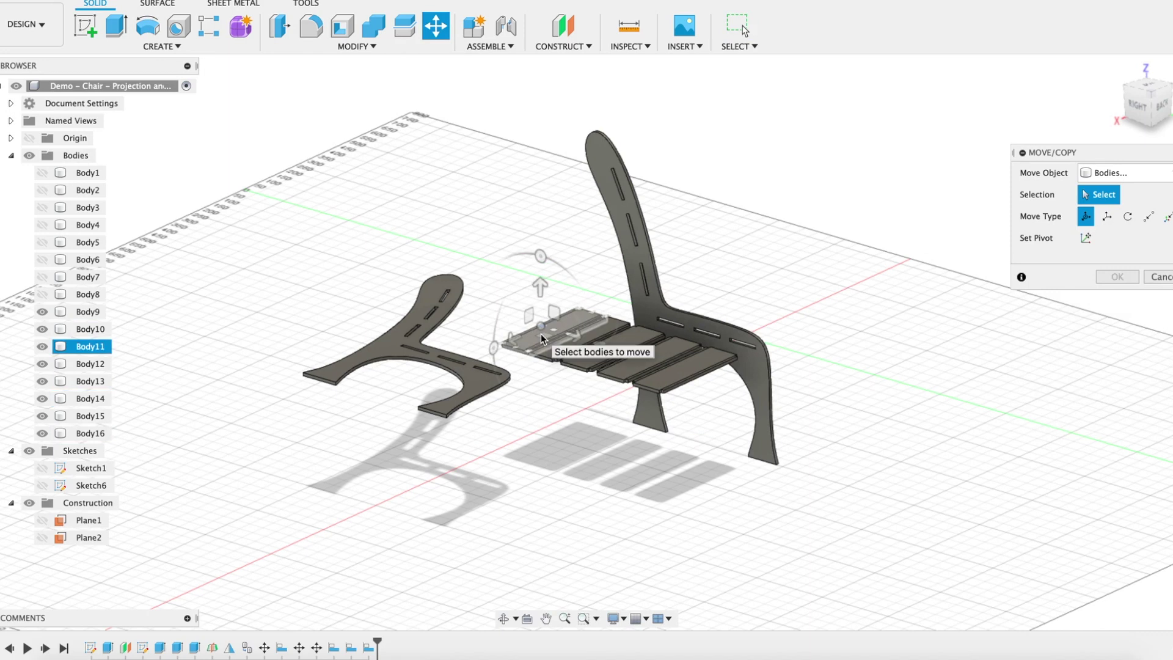
left_click(547, 329)
left_click_drag(561, 331, 564, 308)
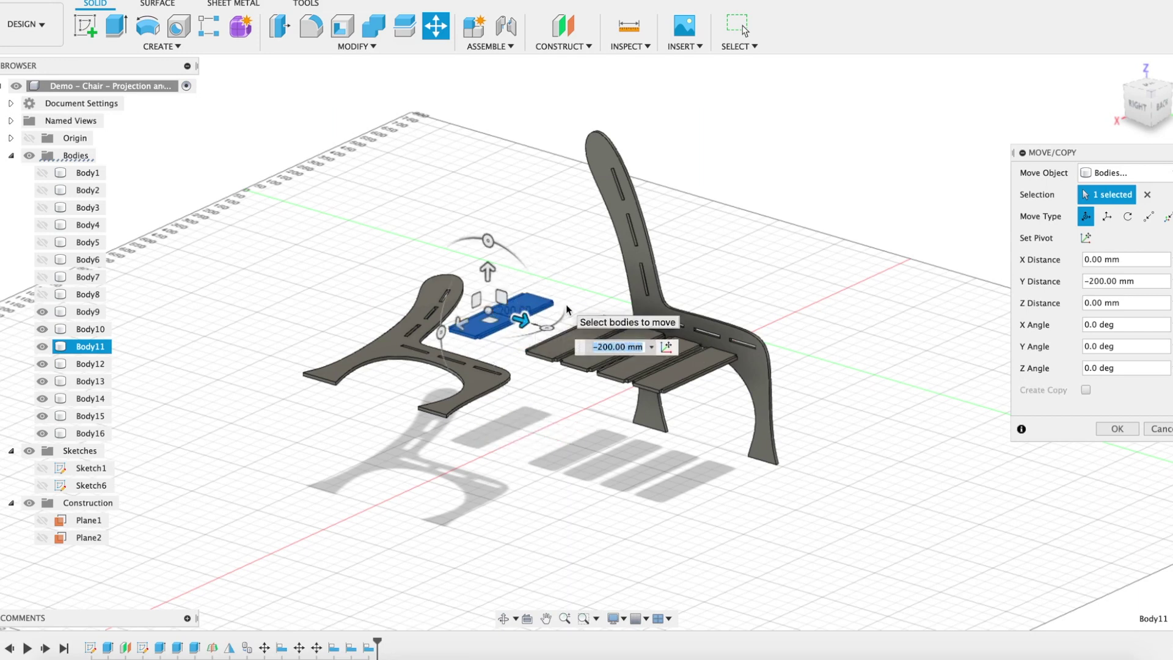
left_click(1118, 428)
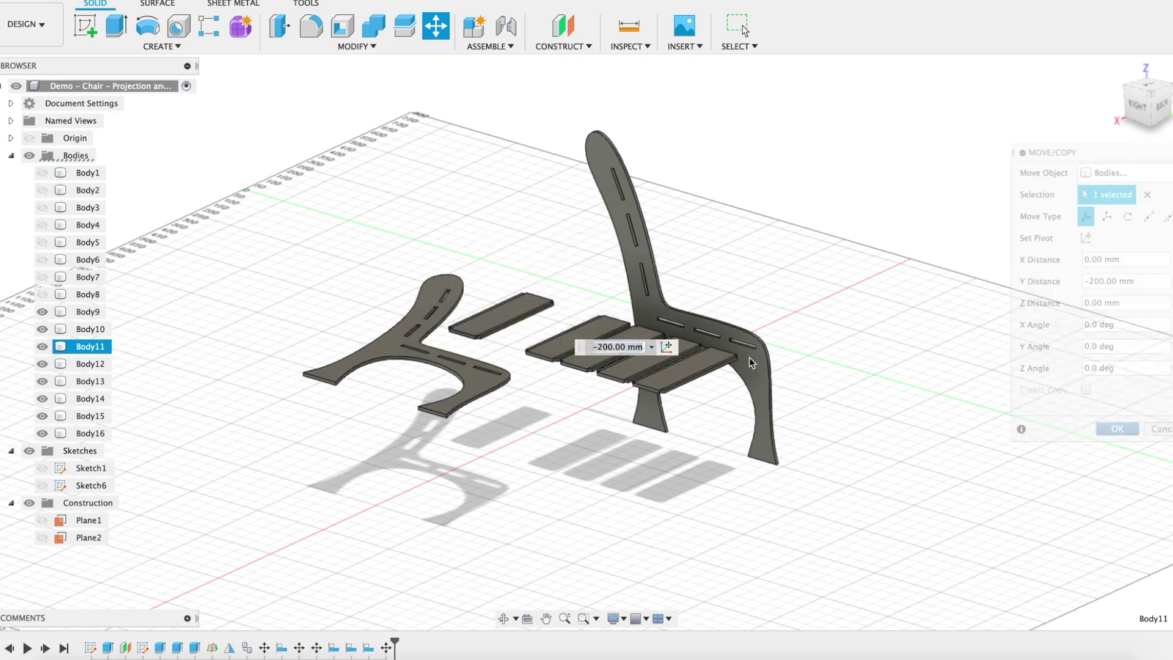
Move seat slat Body15 1000 mm out to the front right.
left_click(435, 32)
left_click(578, 336)
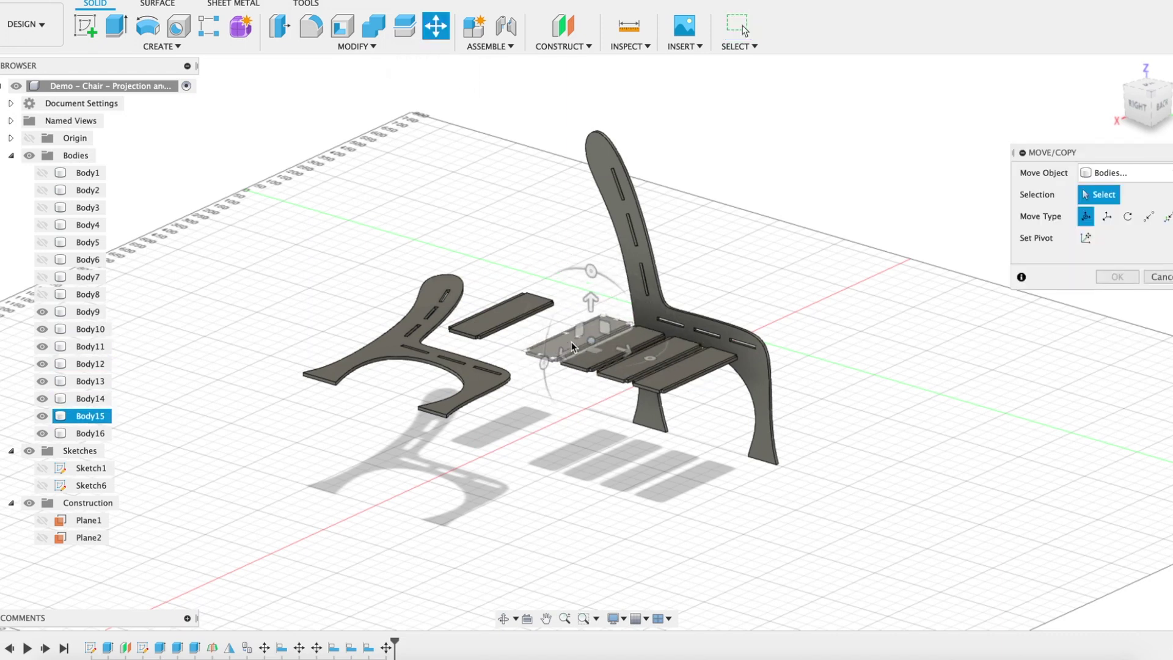
left_click(578, 342)
left_click_drag(578, 342, 890, 424)
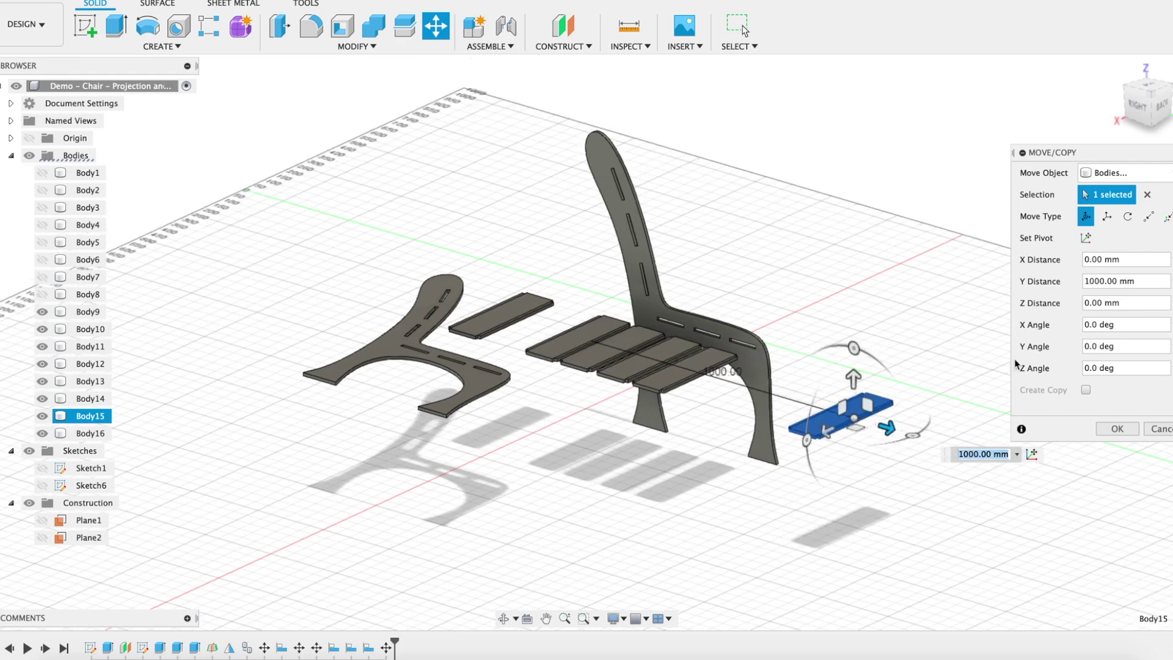
left_click(1126, 430)
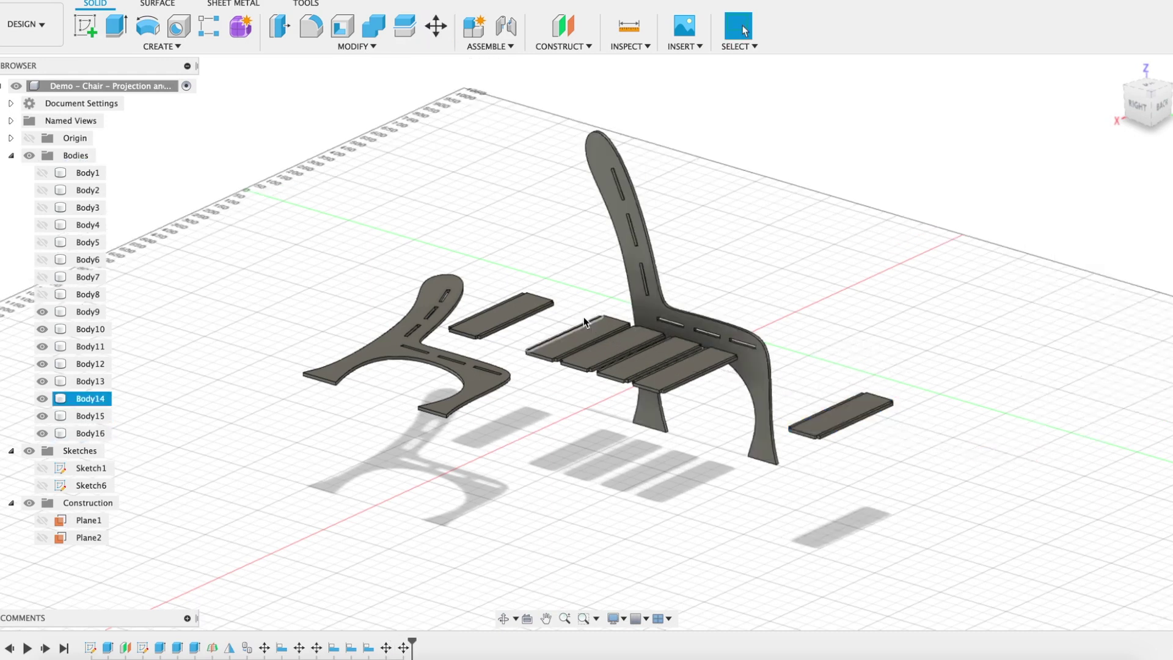
Shift seat slat Body14 -100 mm along Y in line with the other slats.
left_click(435, 26)
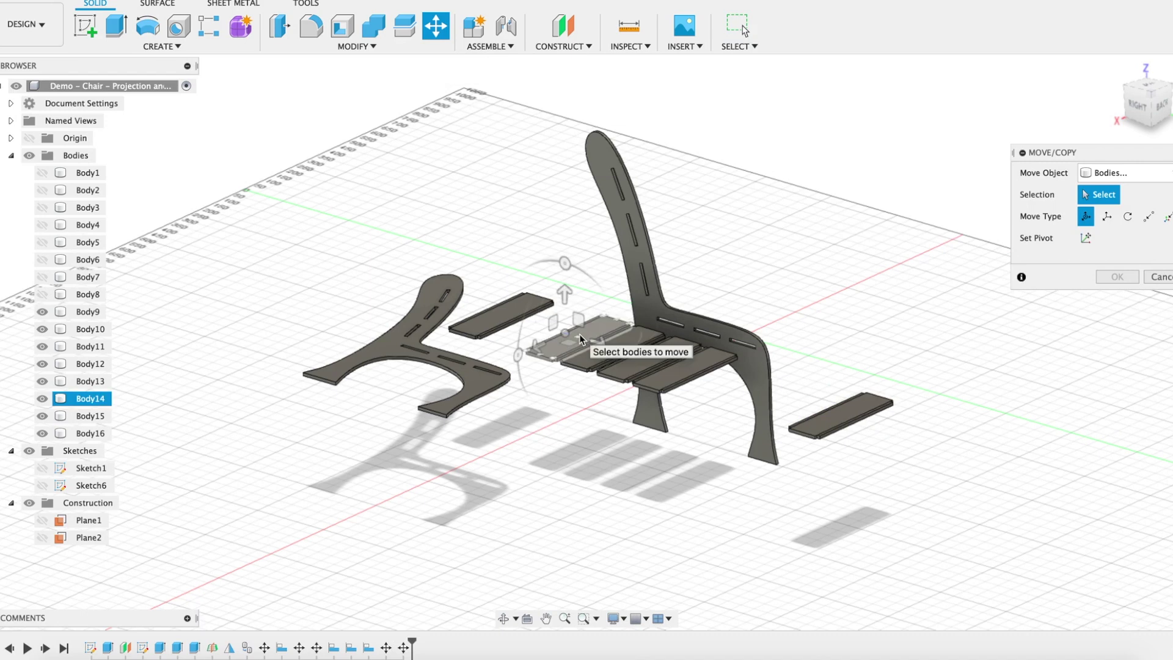
left_click(579, 333)
left_click_drag(598, 342, 571, 334)
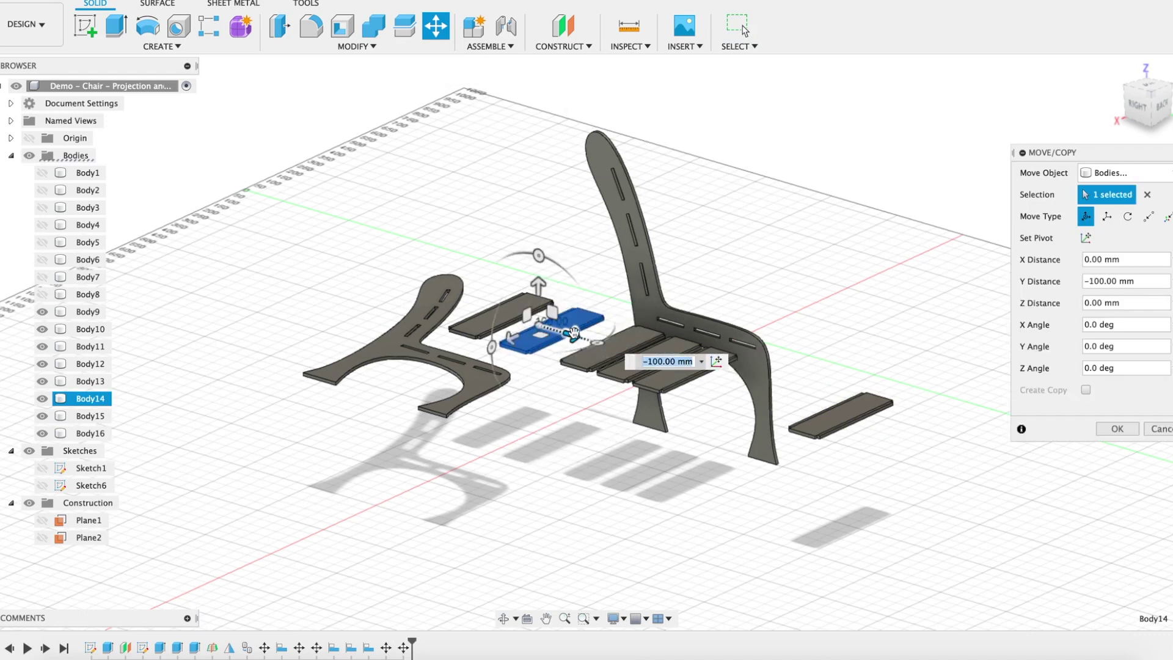
left_click(1120, 428)
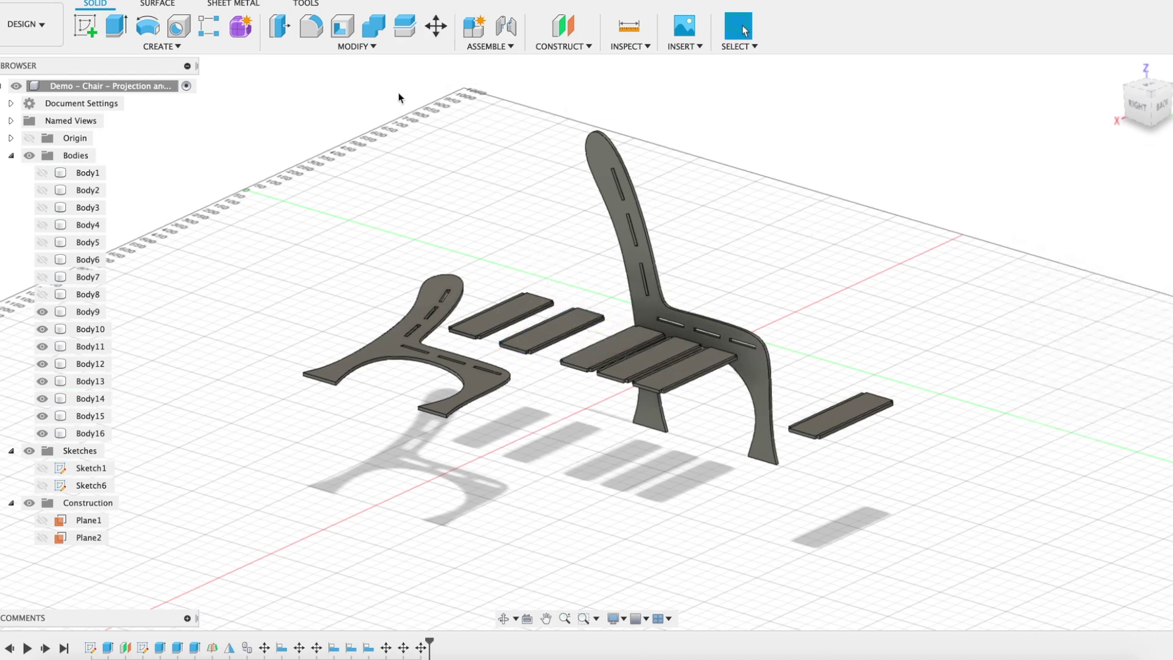
Align the chair back Body16 from its snap point onto the flat plank face.
left_click(371, 46)
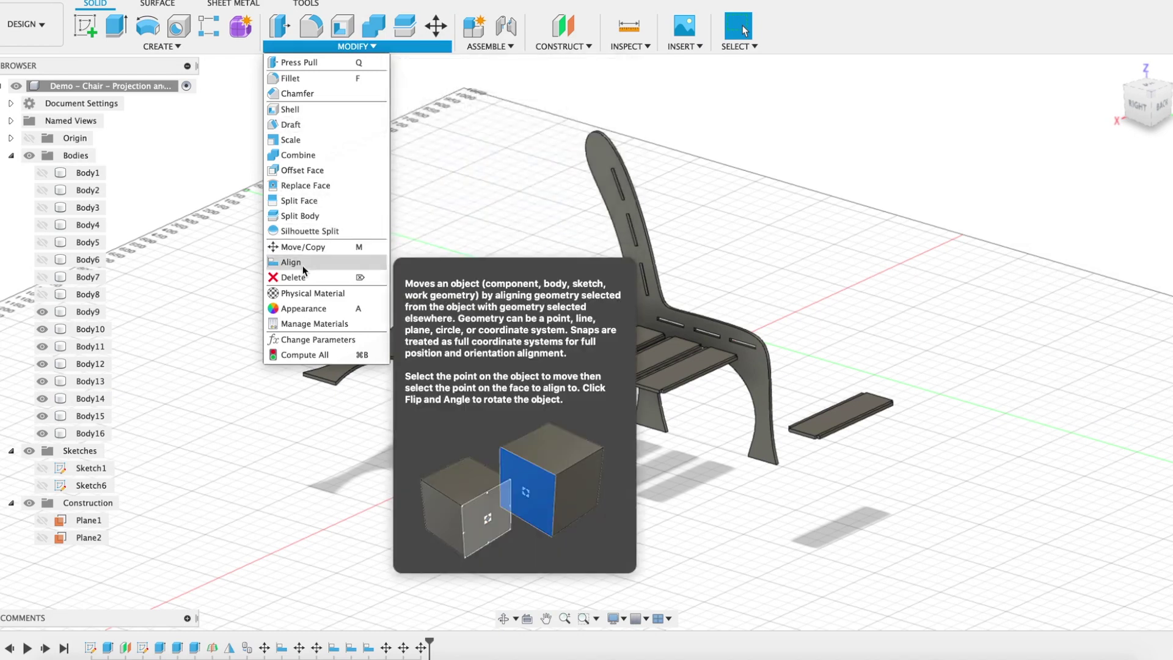
left_click(303, 263)
left_click(635, 269)
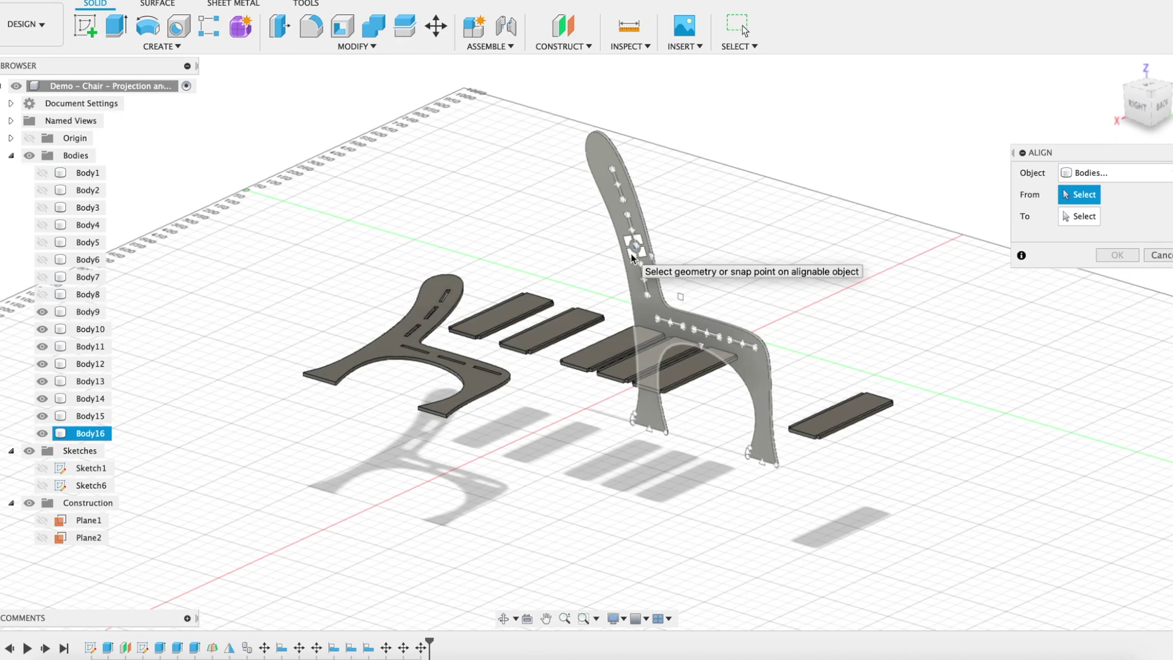
left_click(630, 253)
left_click(563, 325)
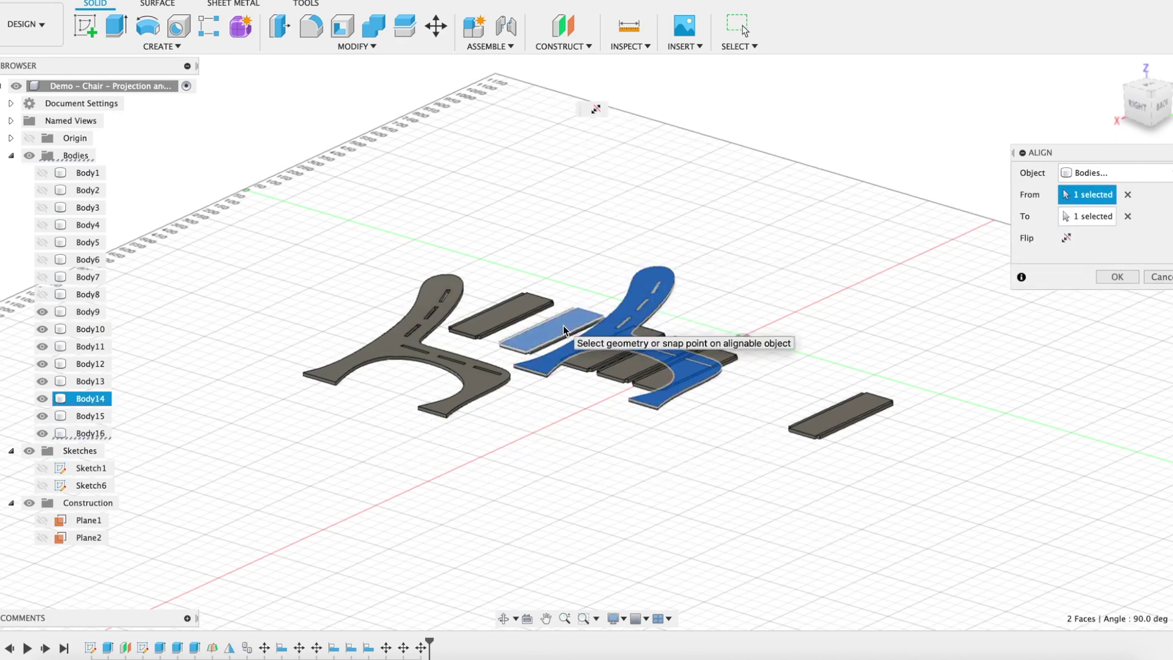
key("Return")
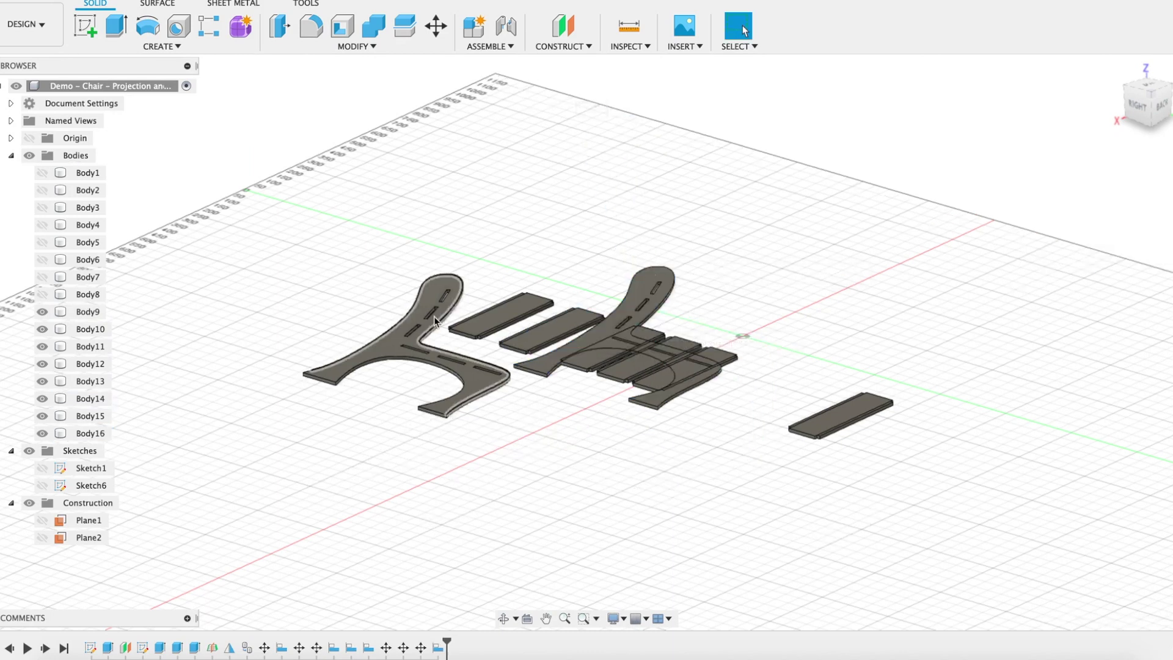
Move Body16 450 mm, rotate it about 180°, and place it right of the slats.
left_click(446, 33)
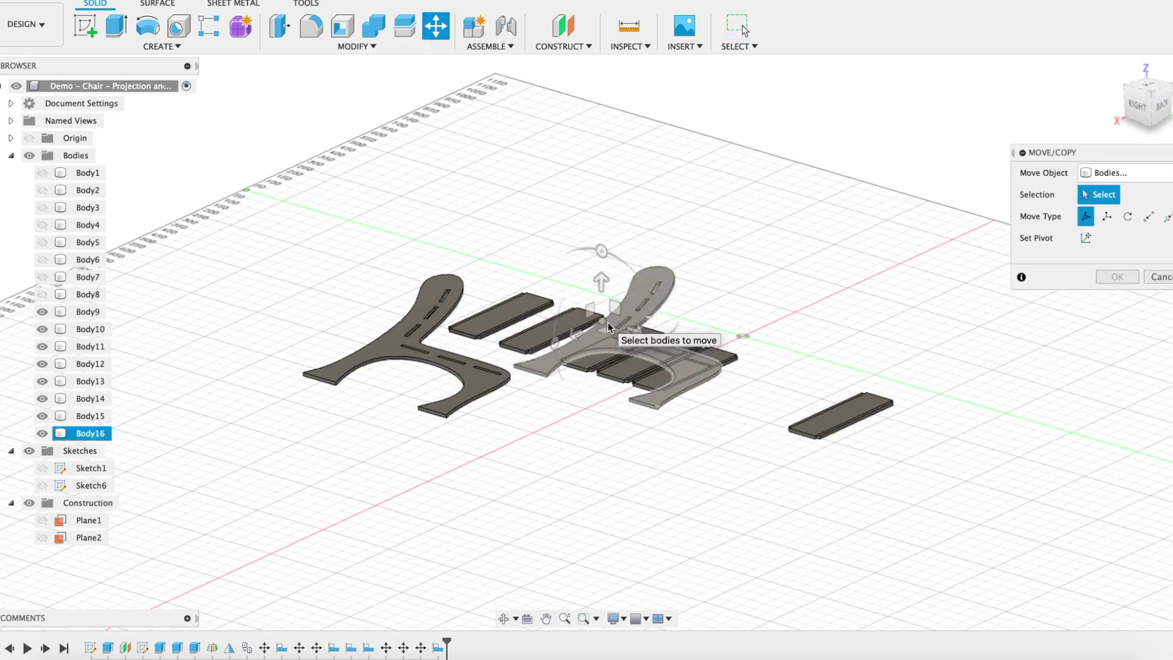
left_click(633, 315)
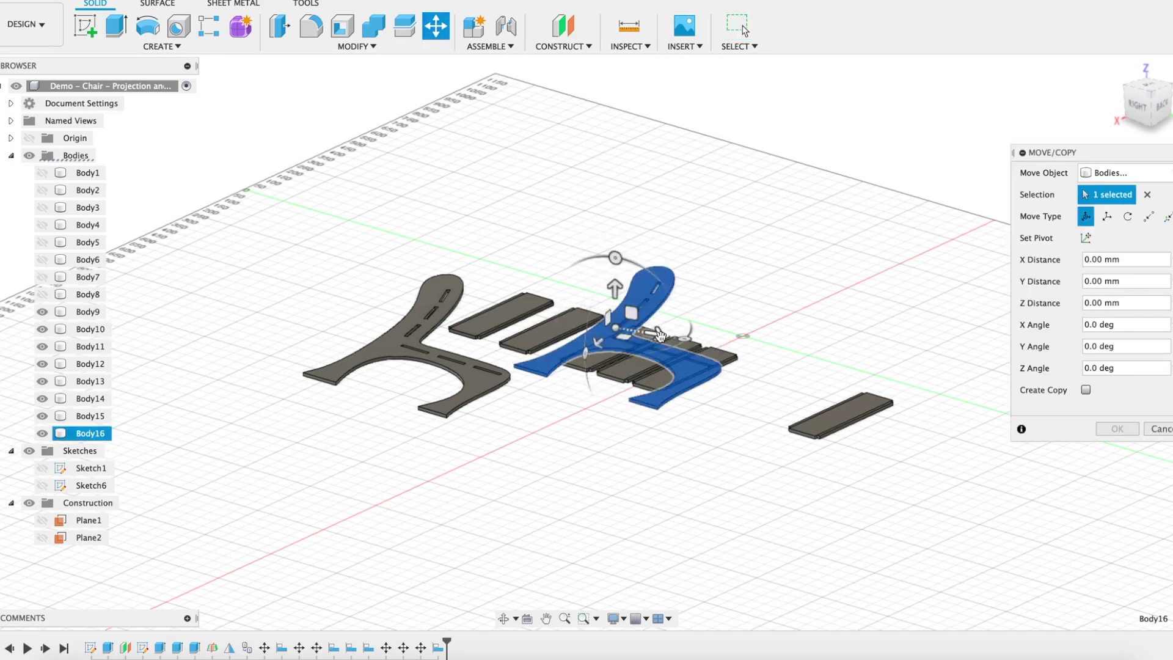
left_click_drag(656, 333, 786, 298)
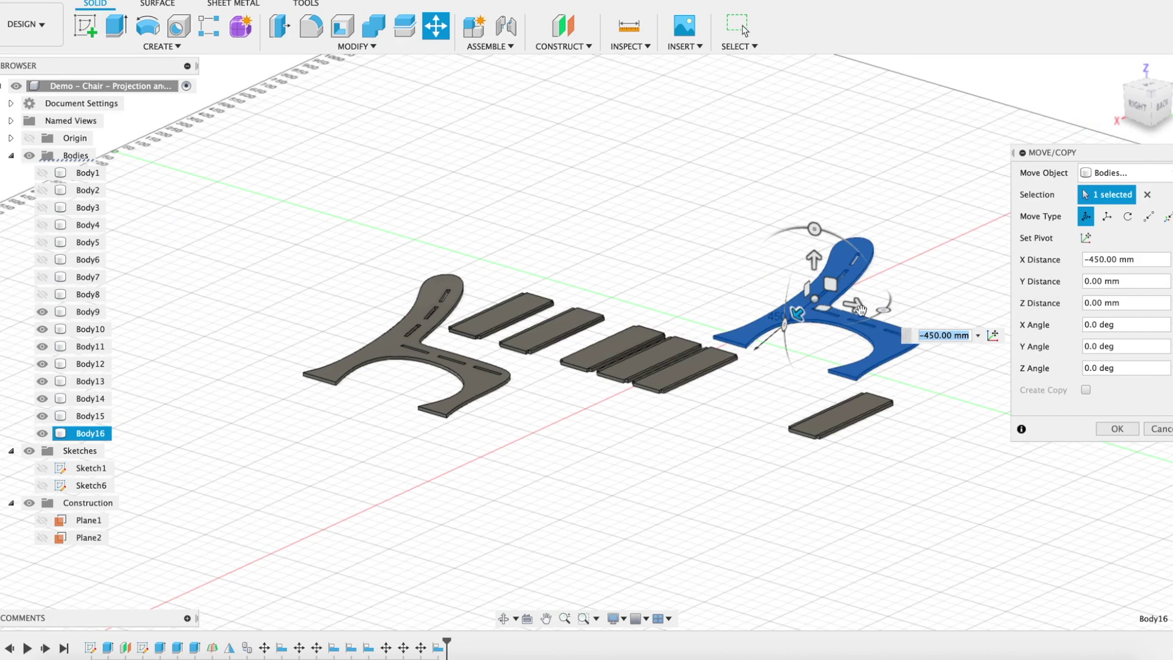
left_click_drag(884, 310, 613, 267)
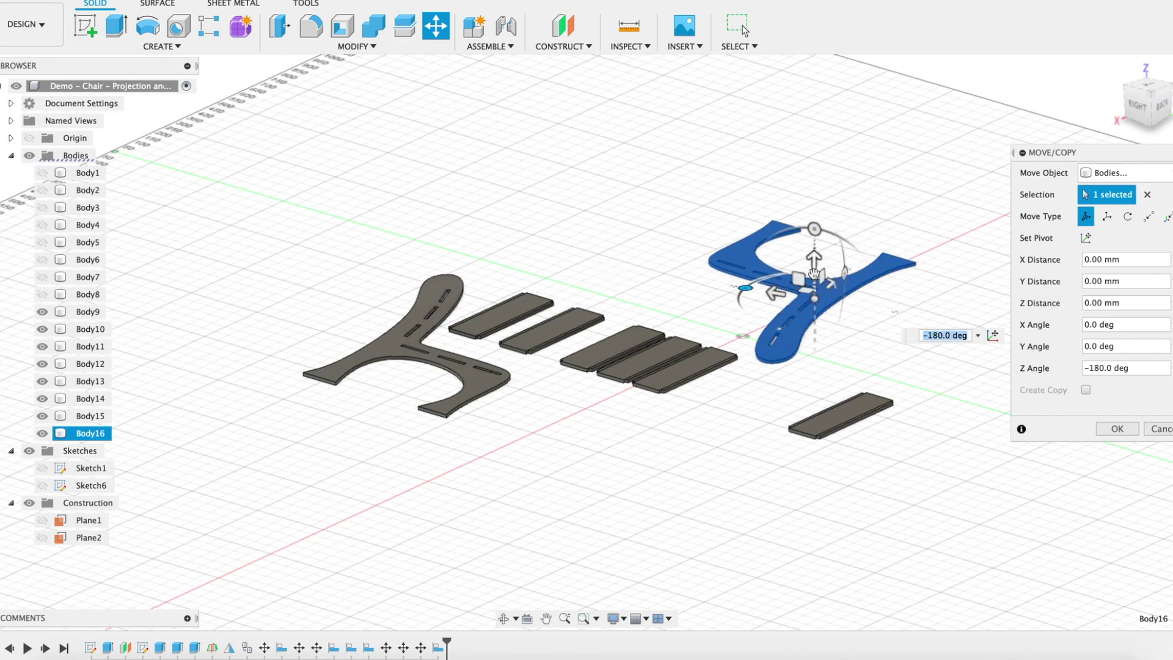
left_click_drag(812, 292, 709, 342)
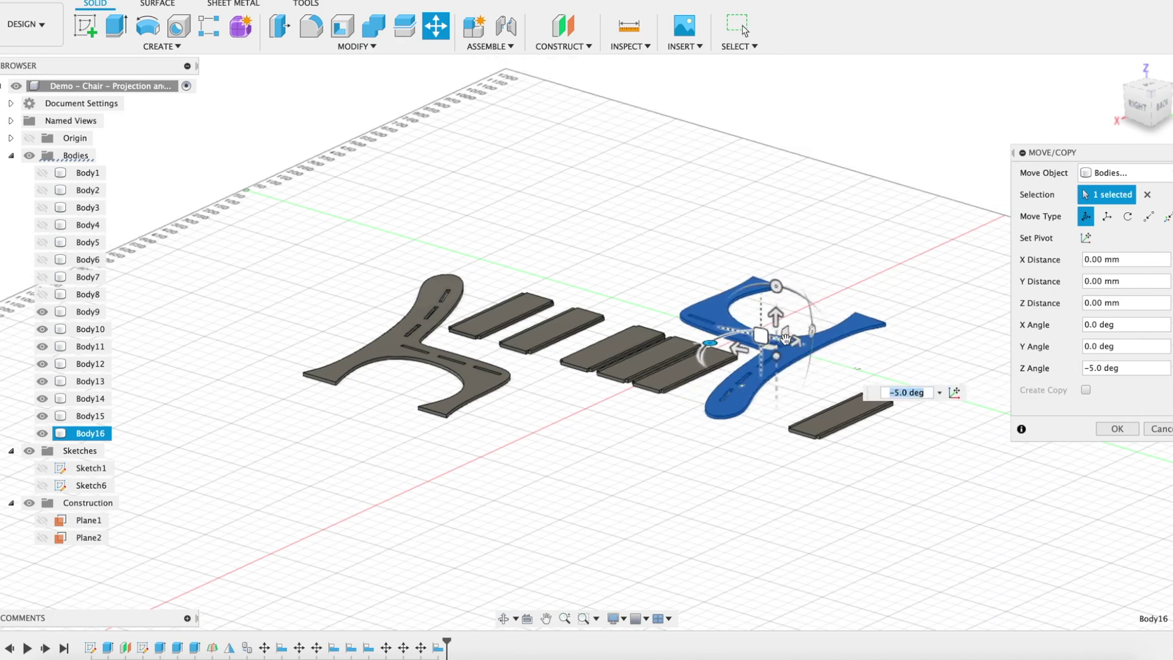
left_click_drag(776, 355, 767, 354)
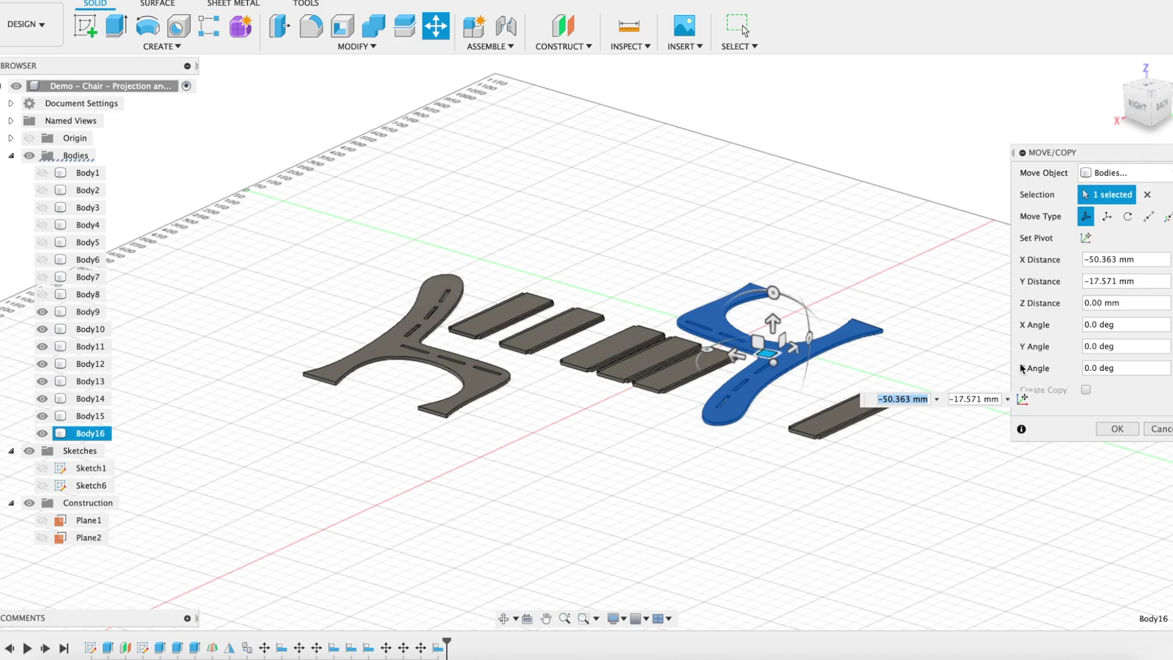
left_click(1112, 429)
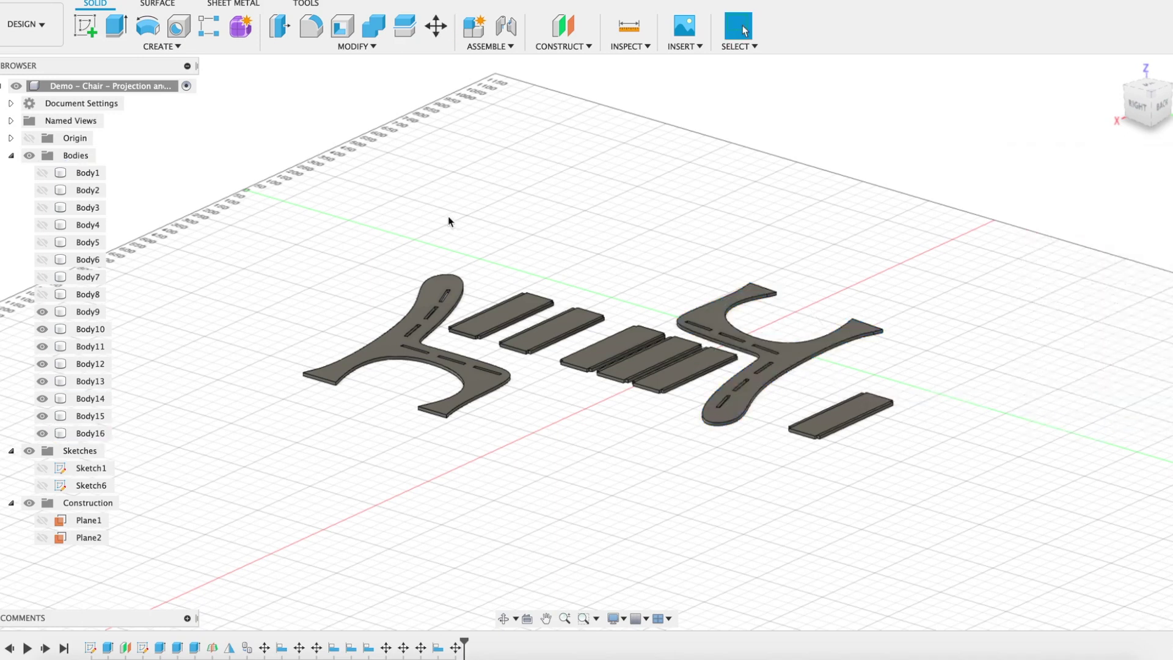
Move the left side piece over the chair back, then undo that move.
left_click(394, 340)
key("m")
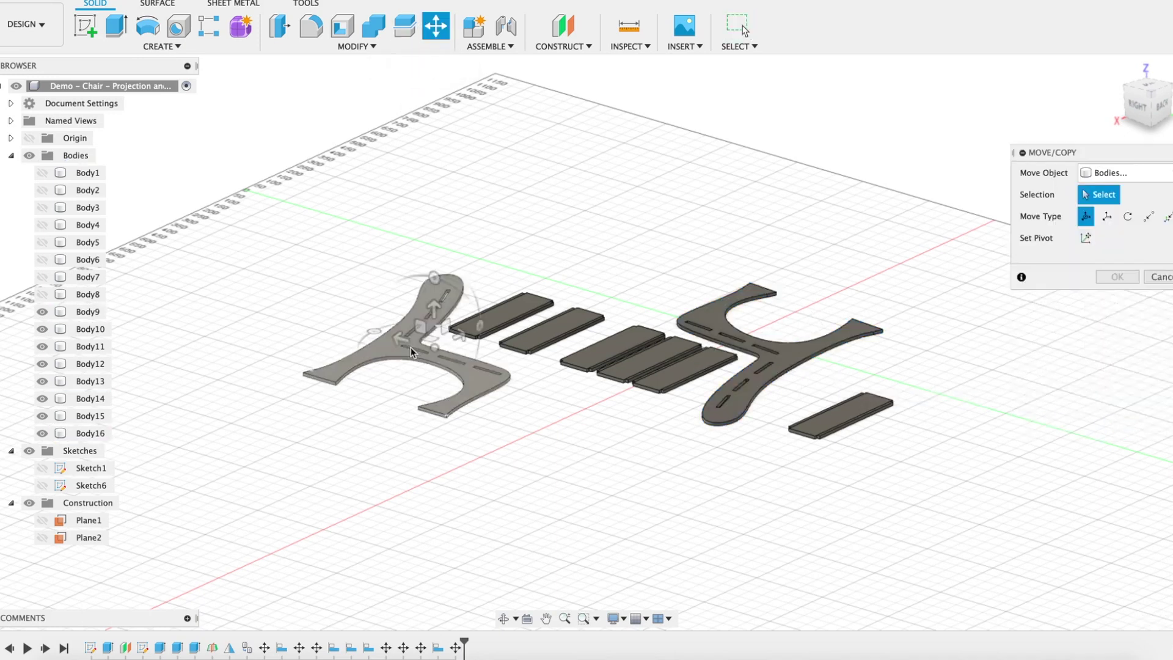
left_click_drag(394, 349, 747, 264)
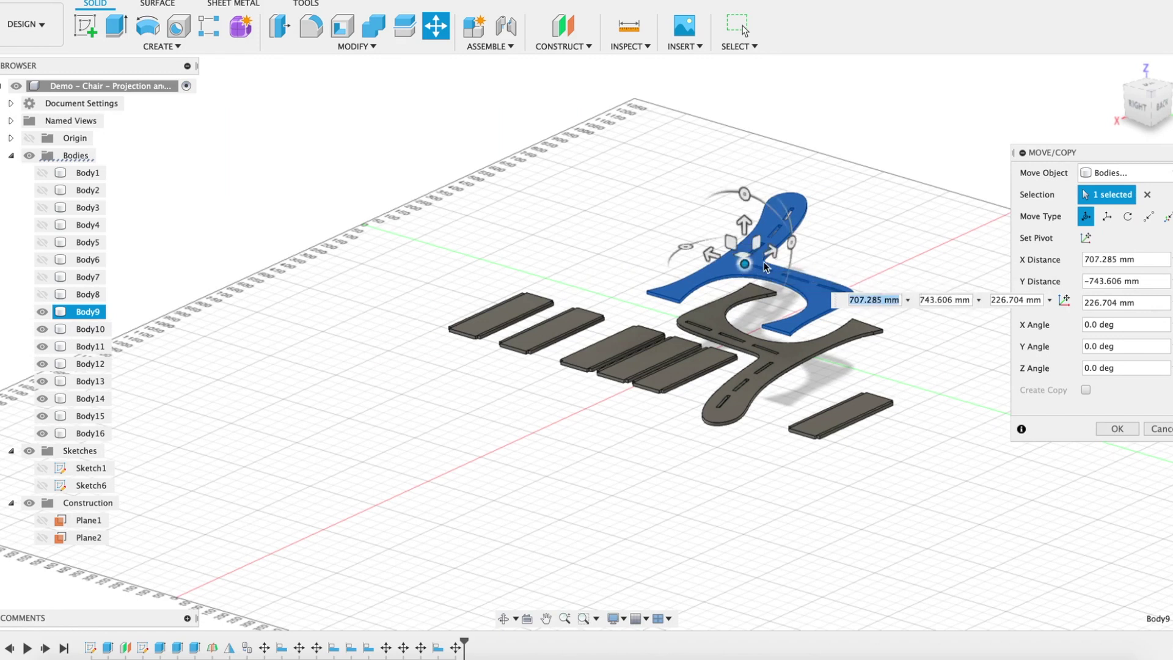
mouse_move(745, 264)
left_mouse_down()
mouse_move(749, 211)
mouse_move(748, 255)
left_mouse_up()
left_click(1117, 429)
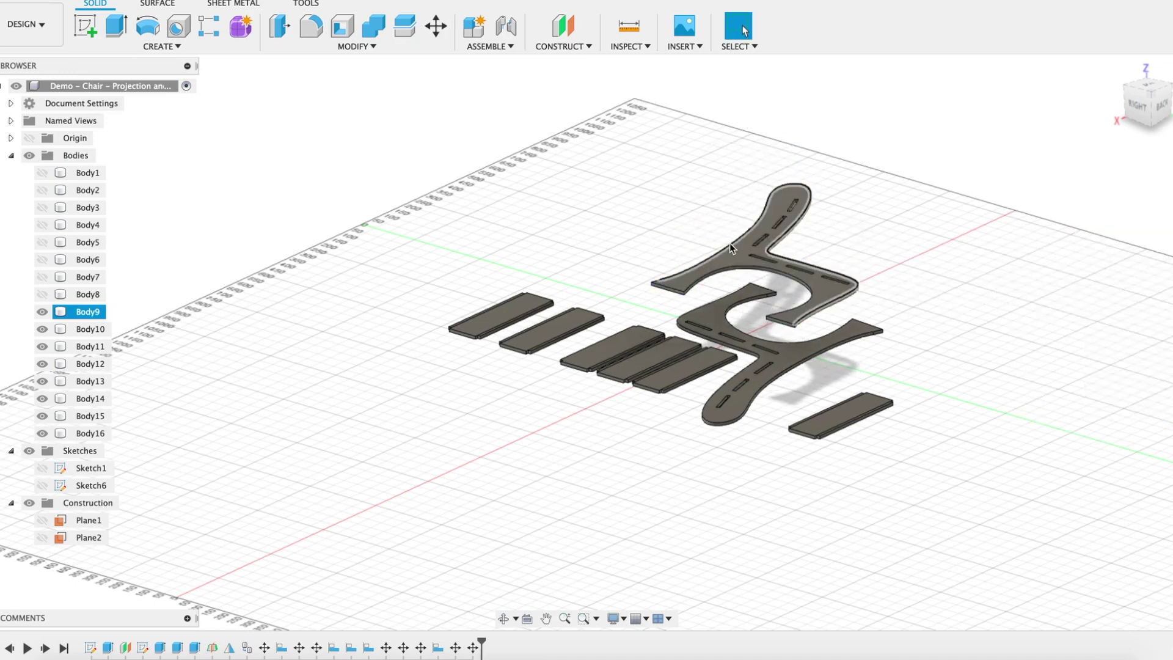
key("super+z")
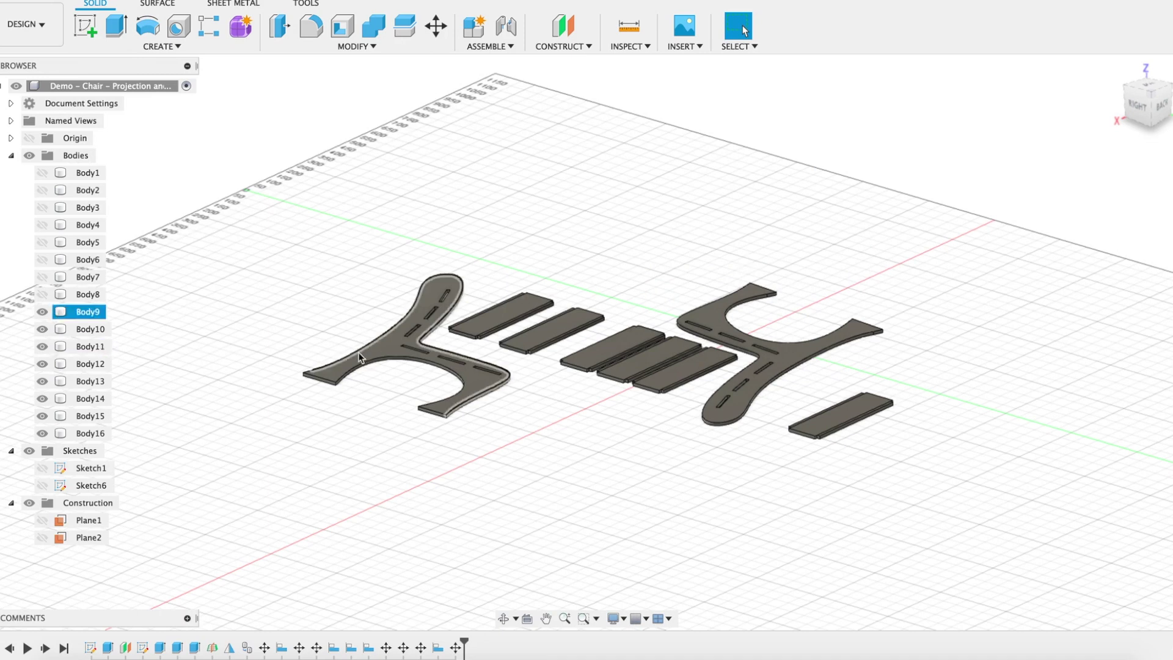
Move Body9 150 mm along X to nest into the chair back's curve.
left_click(436, 26)
left_click(398, 341)
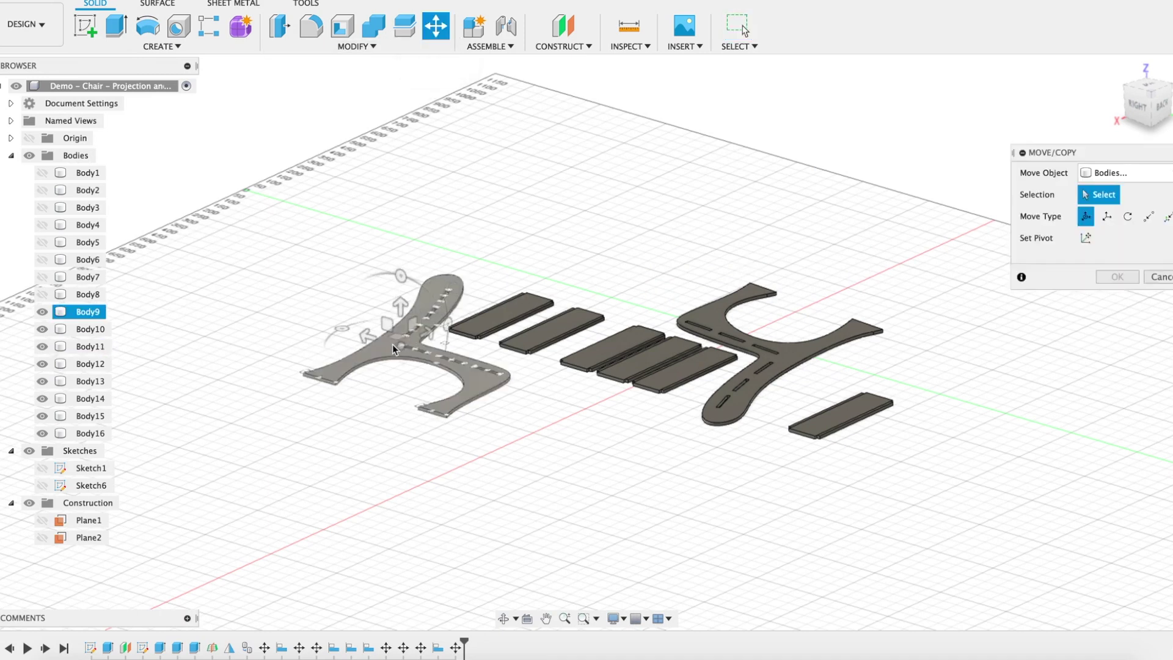
left_click(392, 343)
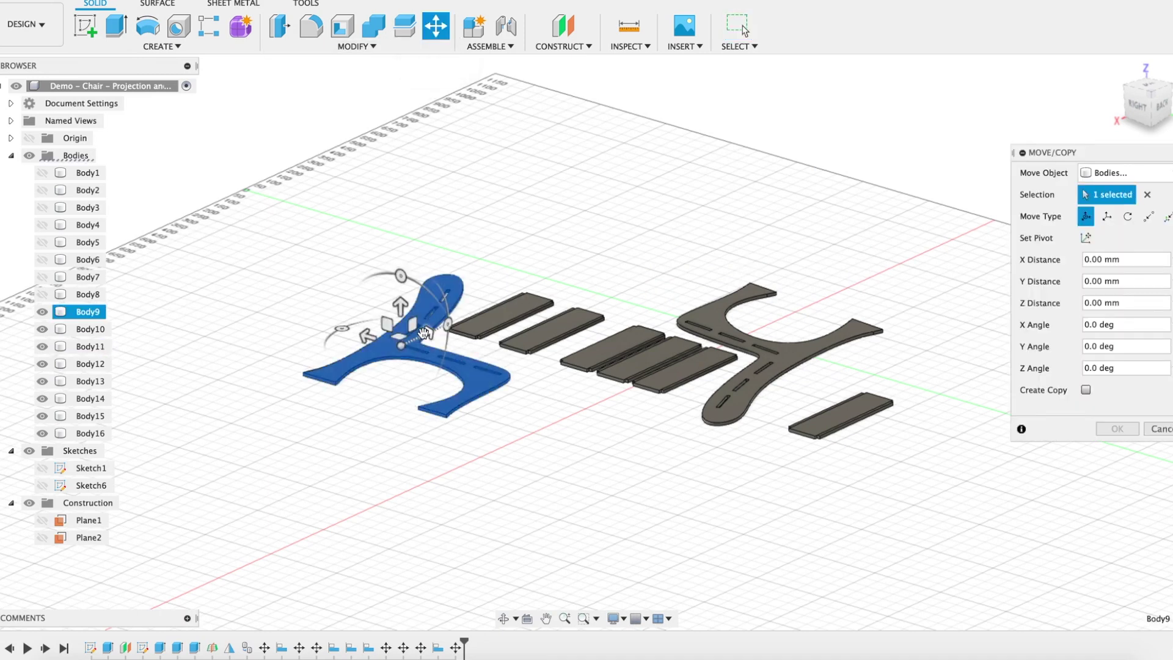
left_click_drag(424, 333, 663, 291)
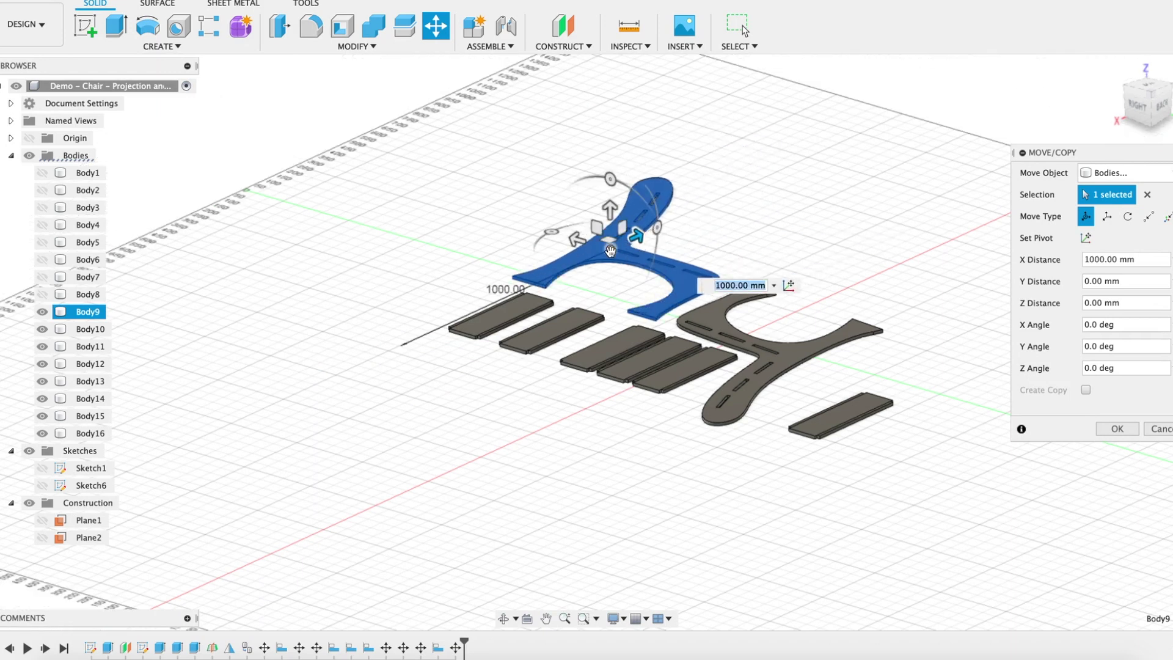
left_click_drag(570, 239, 760, 248)
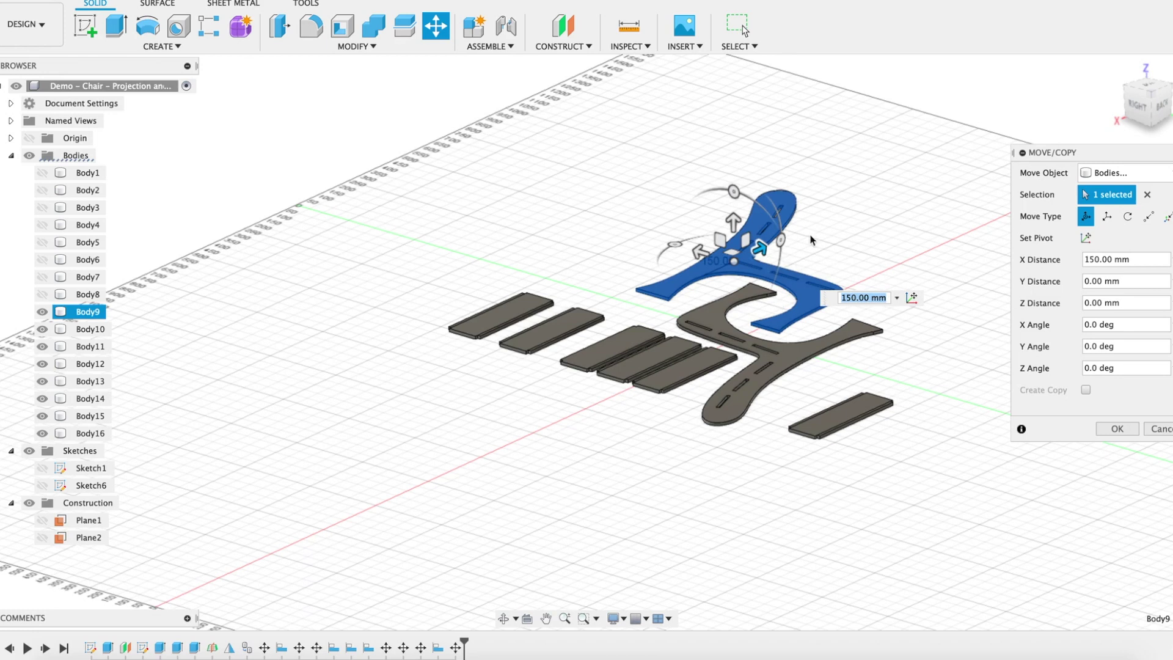
left_click(1113, 429)
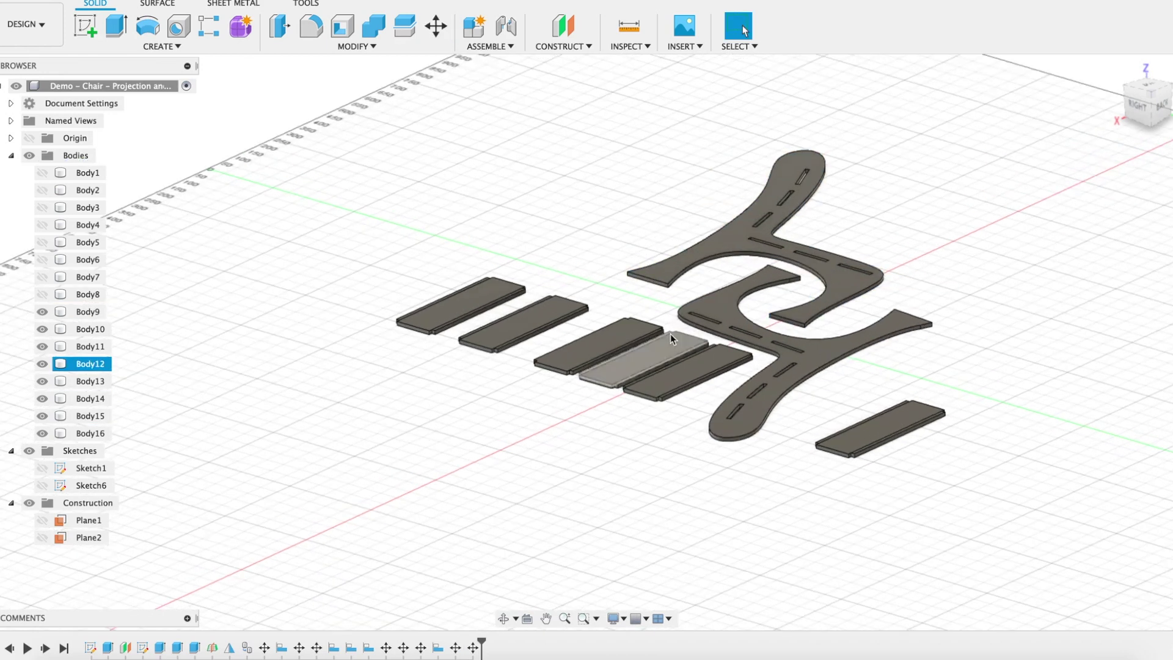
scroll(671, 329, "up", 3)
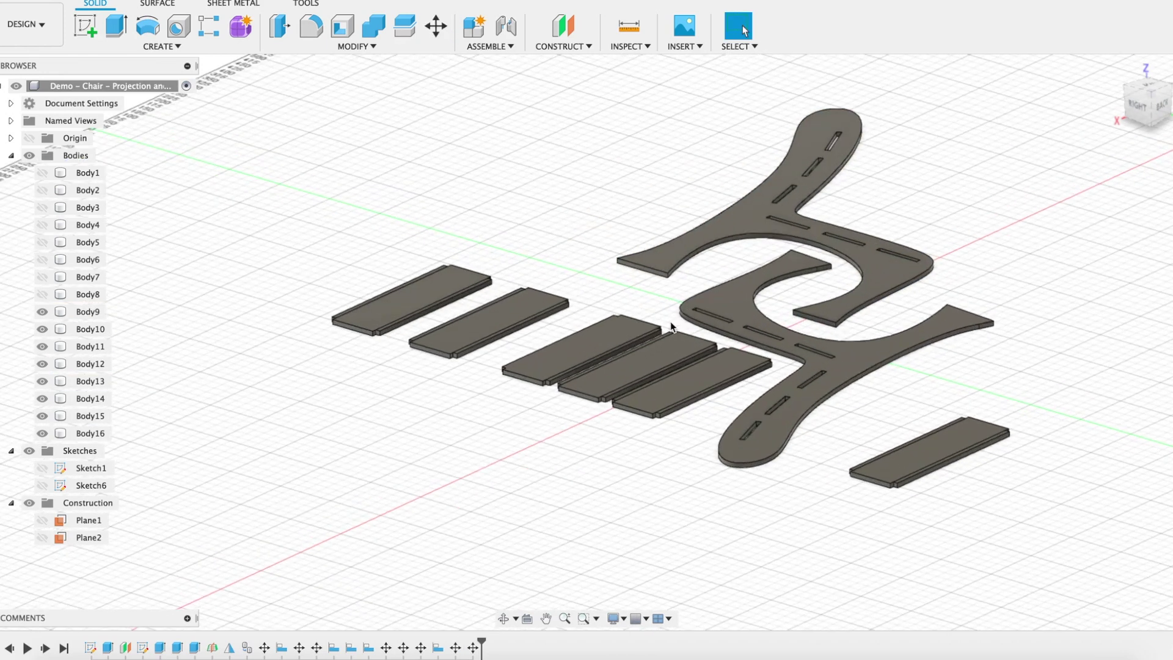
Slide and rotate Body11 into place beside the chair side's upper arm.
left_click(436, 26)
left_click(420, 288)
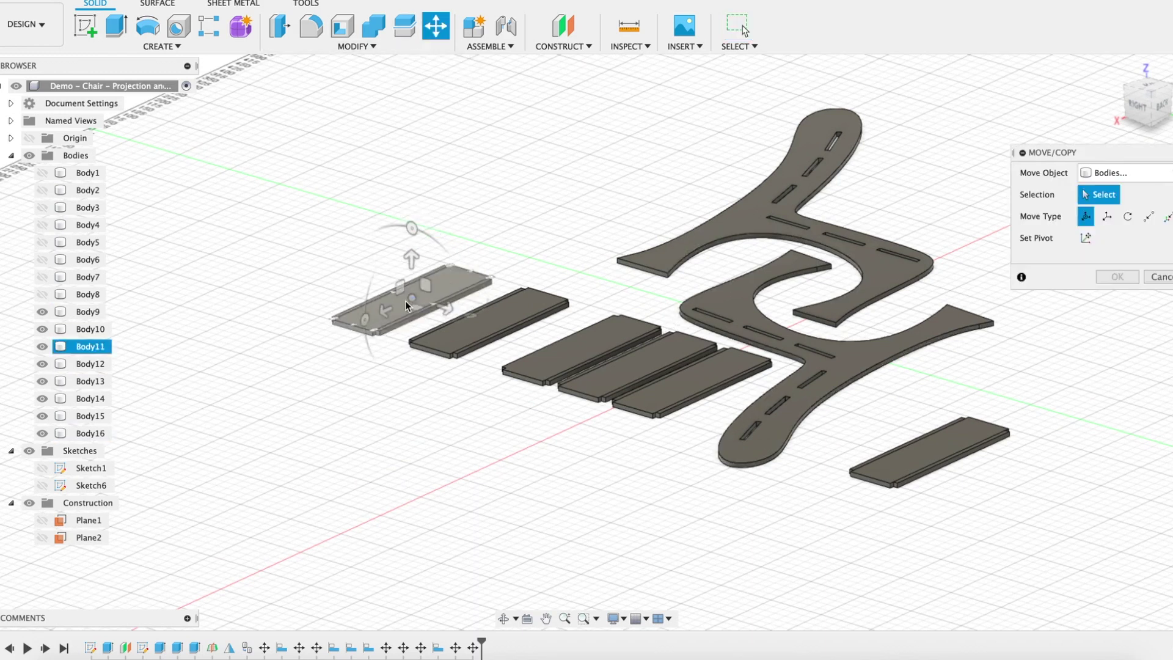
left_click(405, 301)
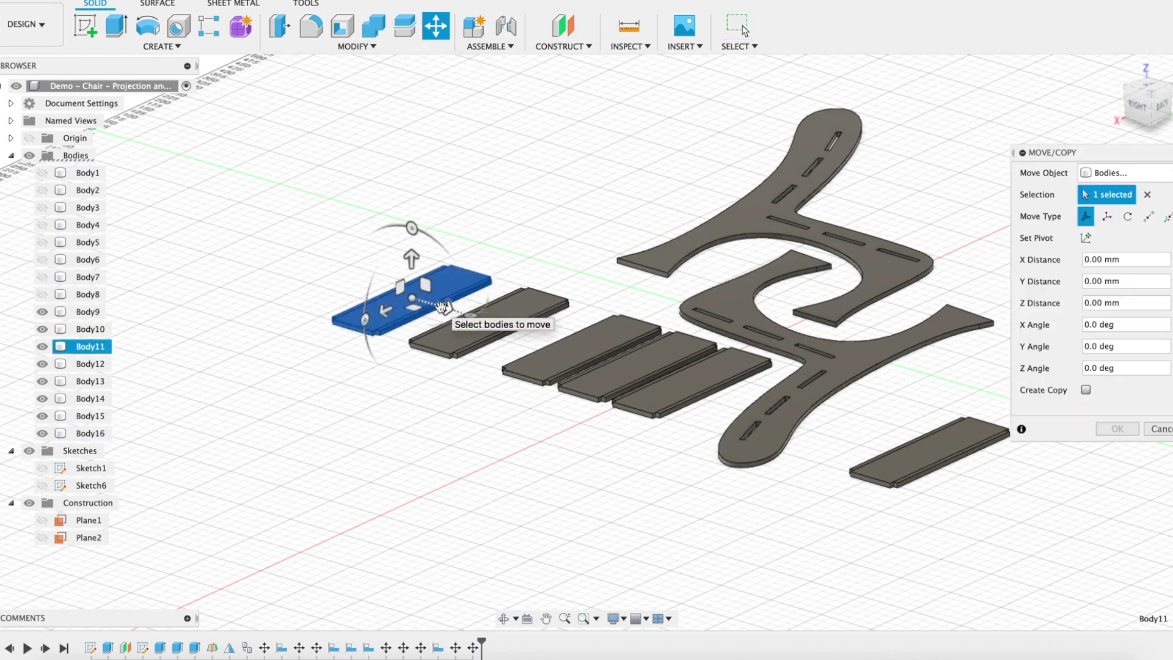
left_click_drag(441, 306, 902, 402)
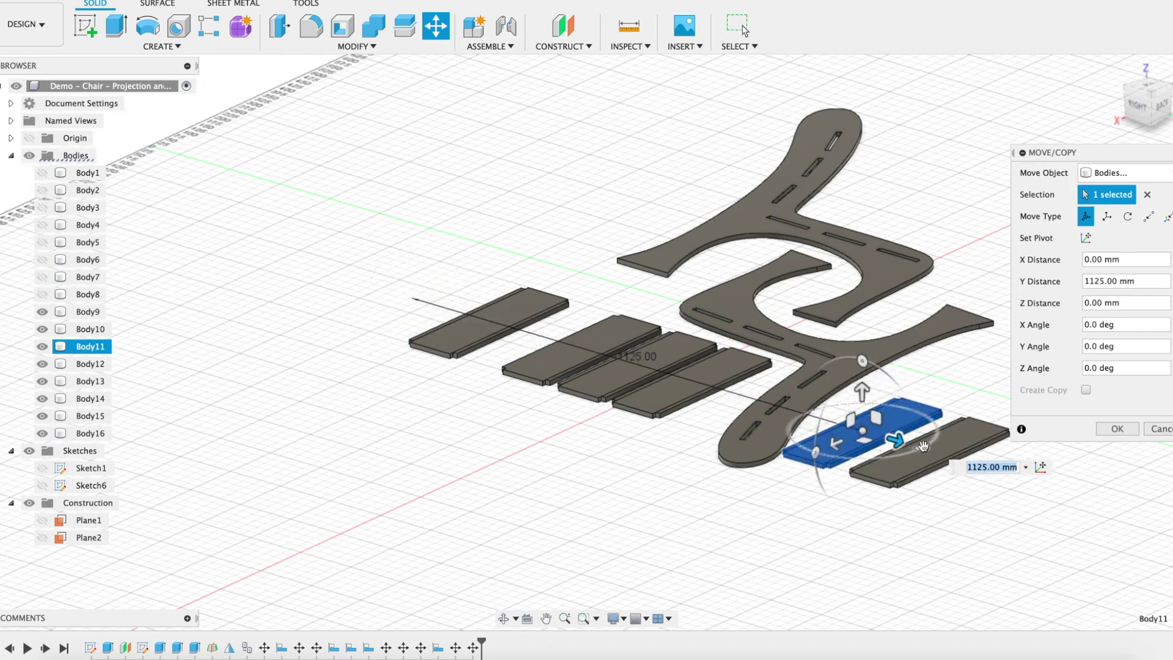
left_click_drag(921, 450, 702, 487)
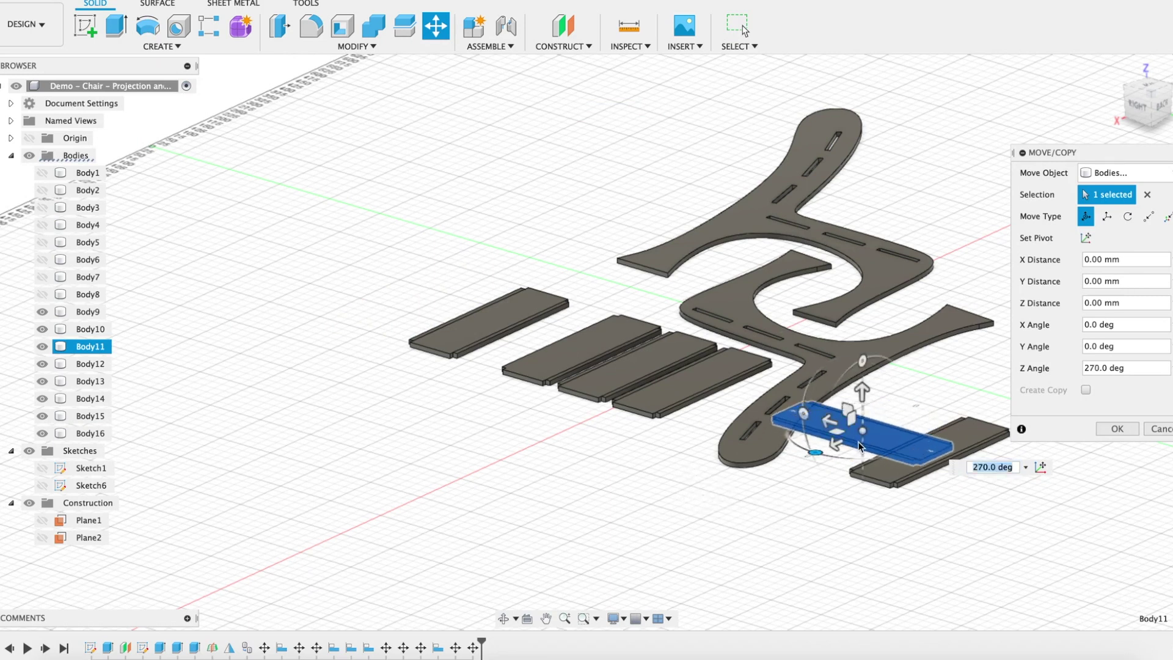
left_click_drag(839, 448, 1059, 257)
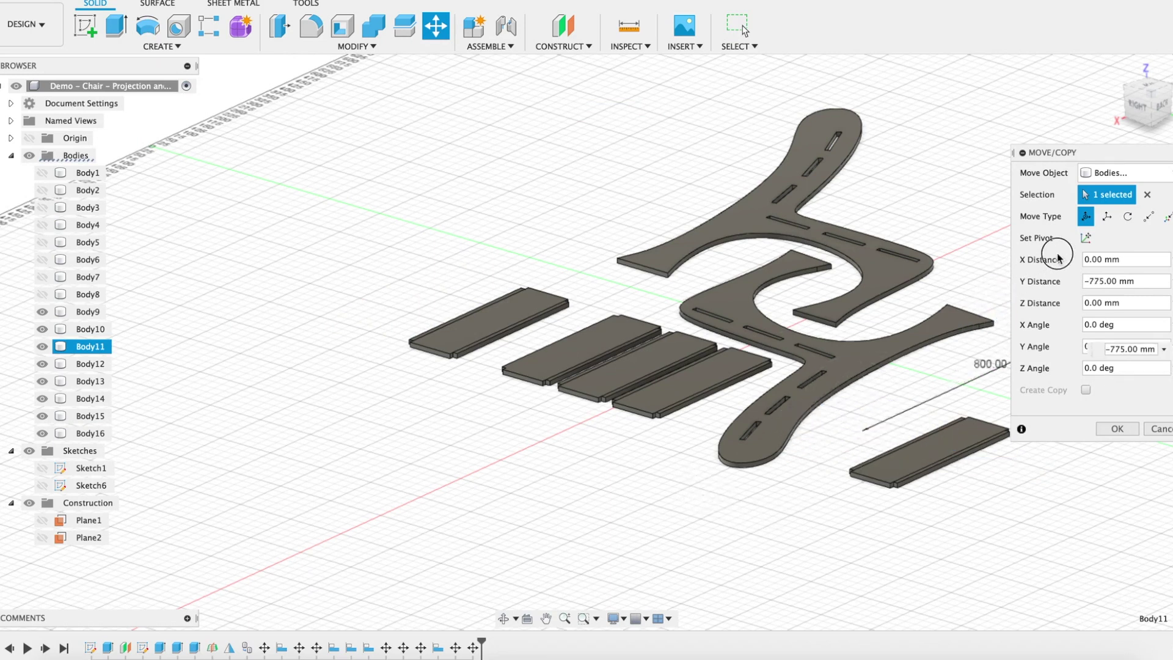
middle_click_drag(956, 259, 689, 460)
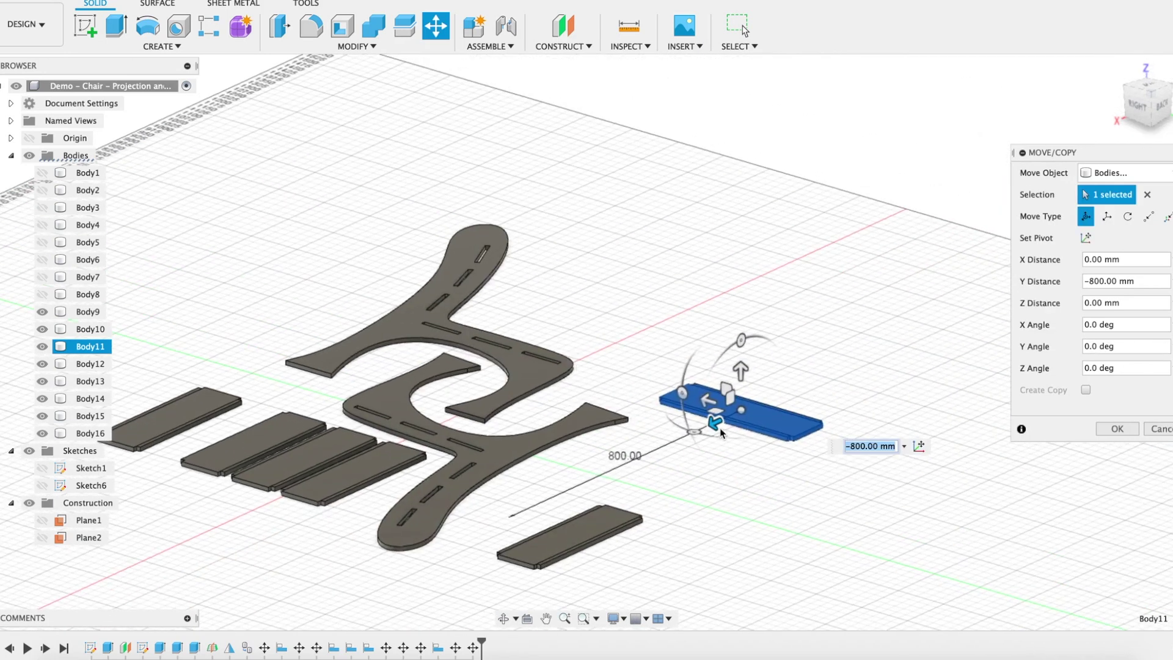
left_click_drag(720, 428, 507, 322)
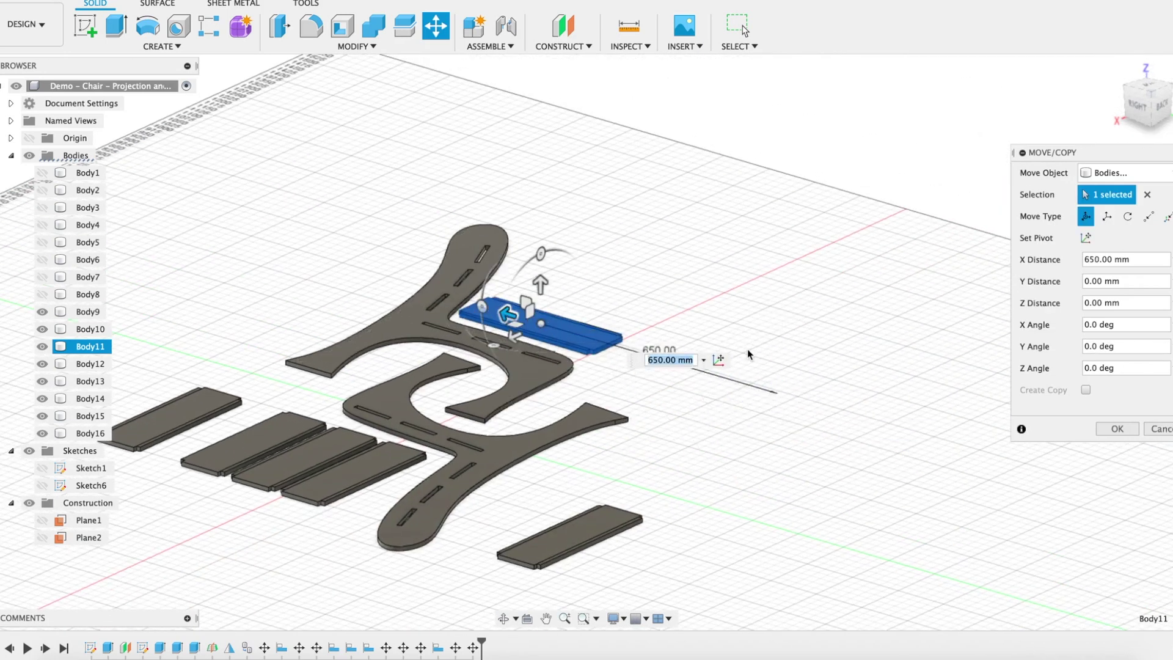
left_click(1118, 430)
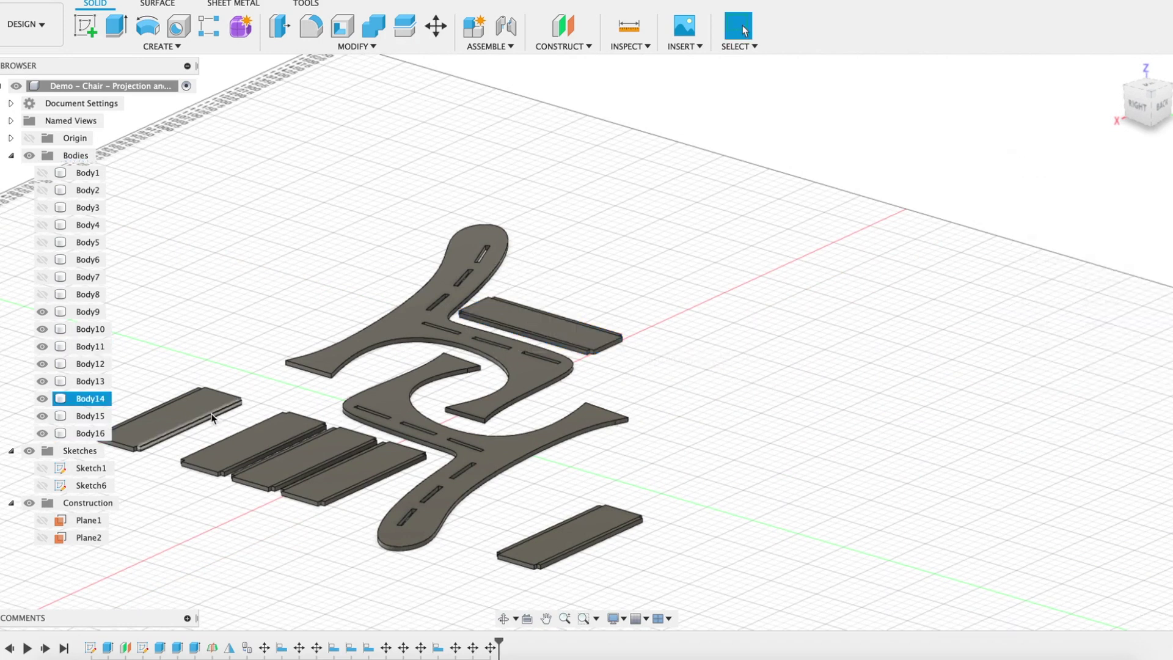
Try moving the lone board's face along X, then cancel the move.
left_click(570, 541)
left_click(436, 26)
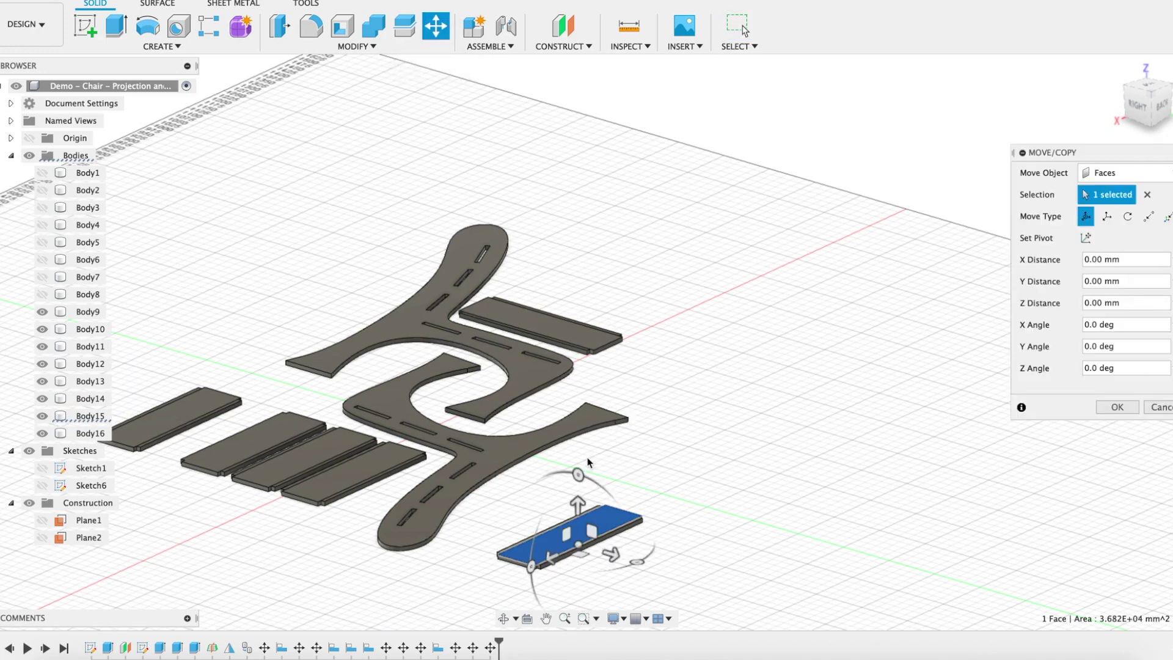
left_click(551, 542)
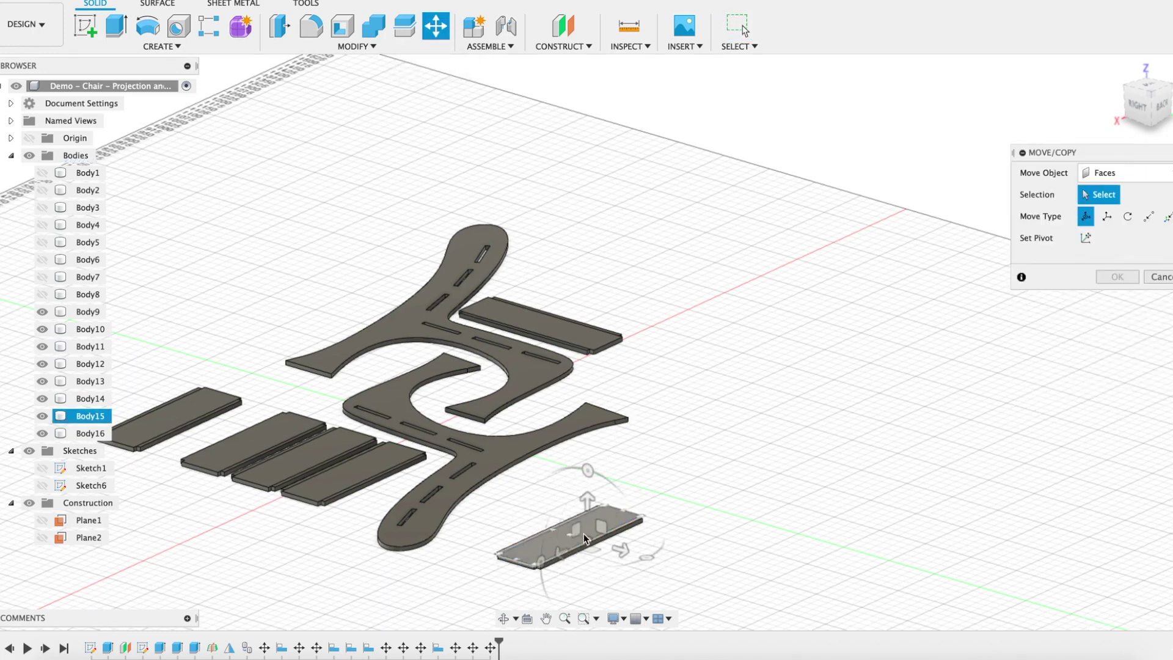
left_click(553, 541)
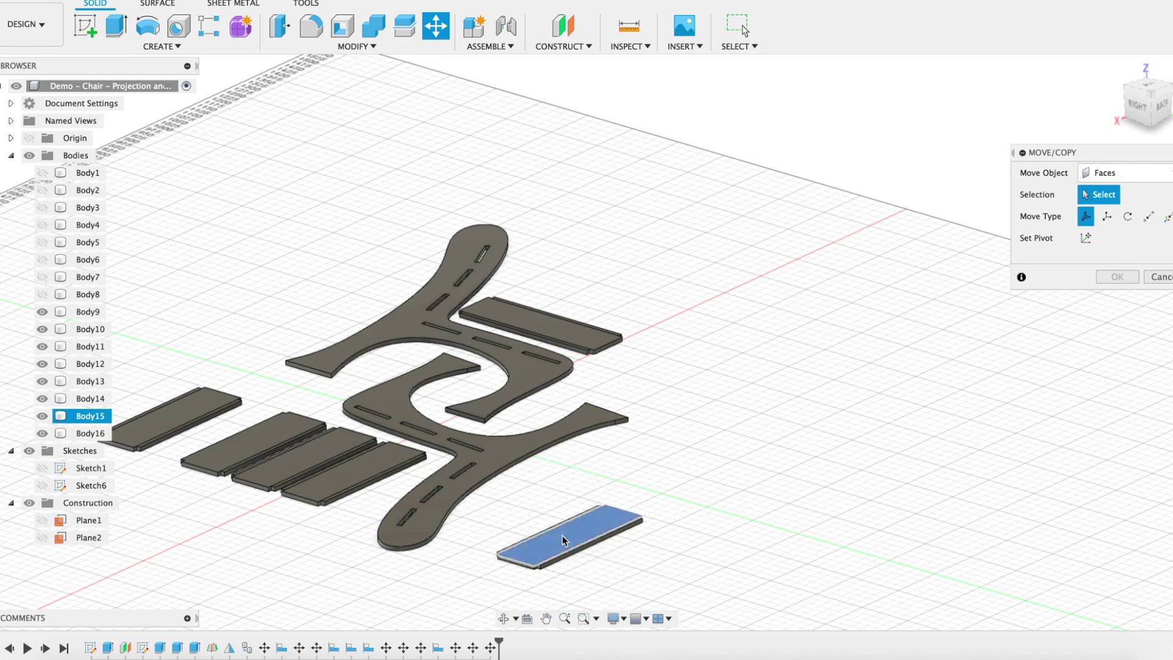
left_click_drag(531, 537, 760, 446)
key("Escape")
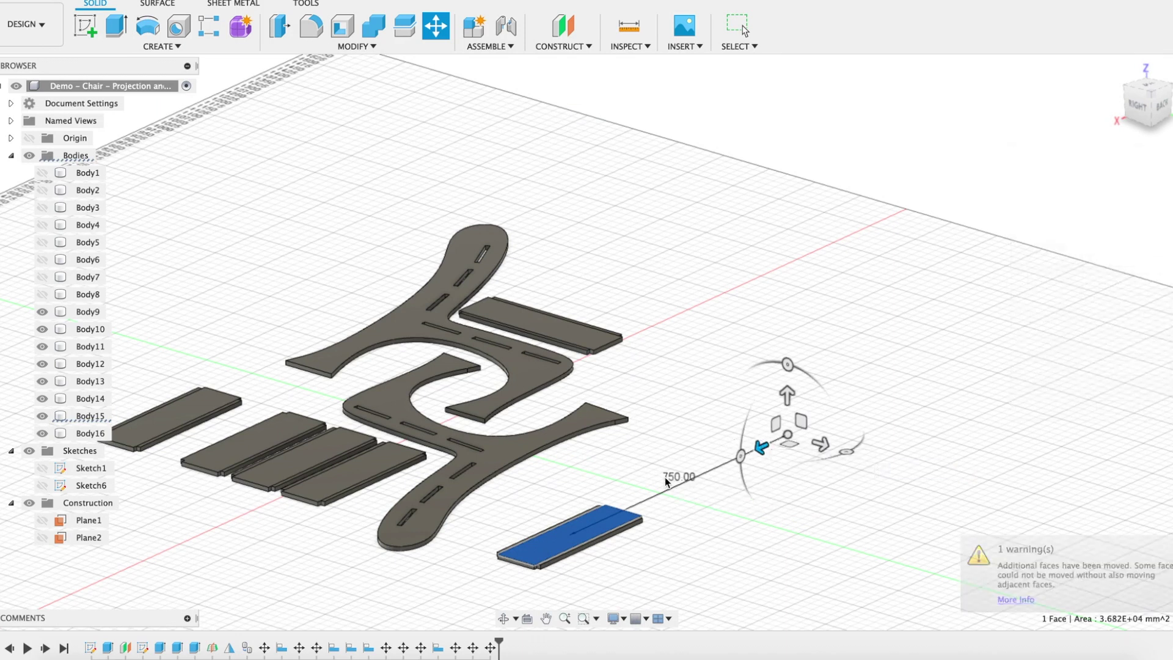
Move and rotate Body15 to lie parallel beside the upper board near the chair.
left_click(436, 26)
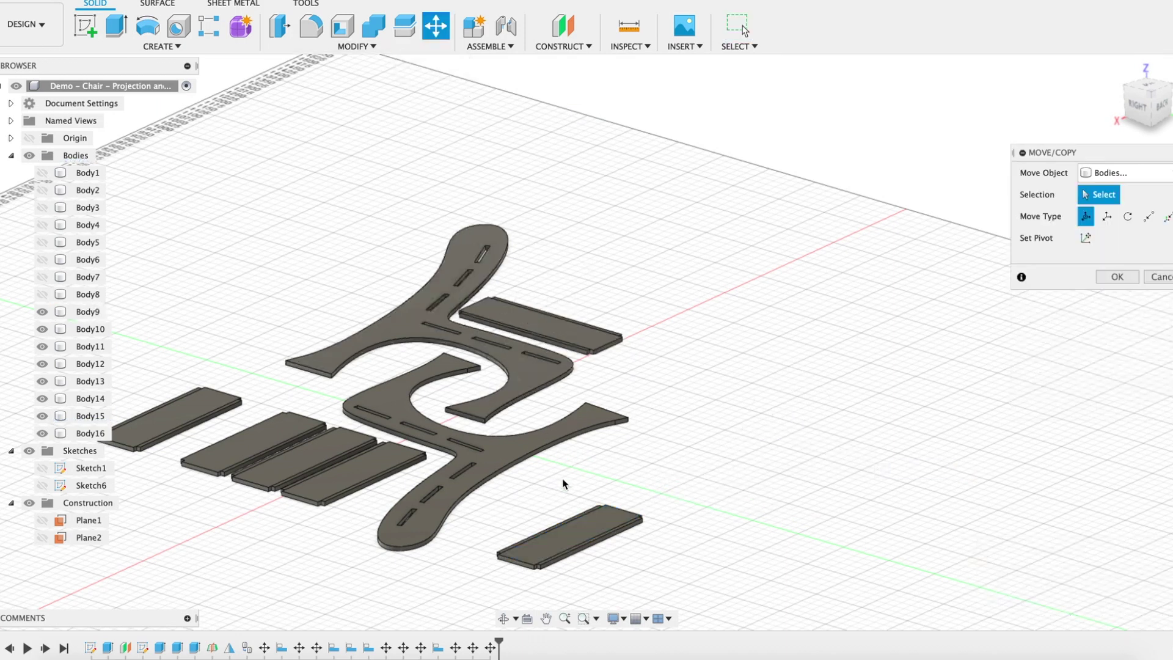
left_click(571, 539)
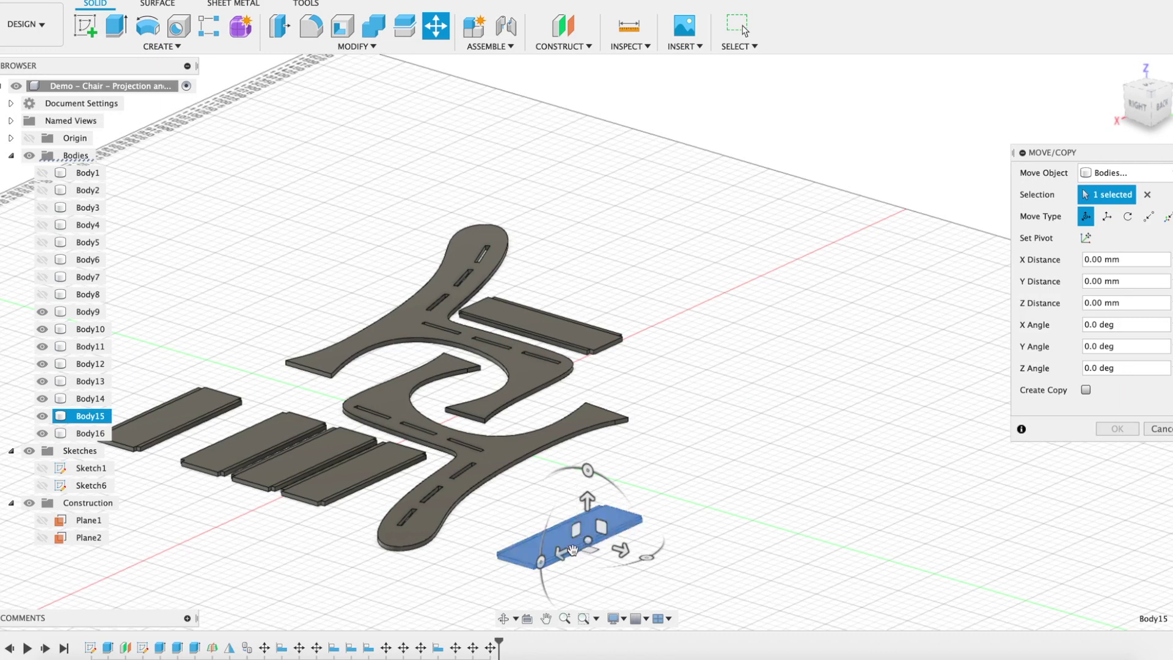
left_click_drag(569, 541, 790, 434)
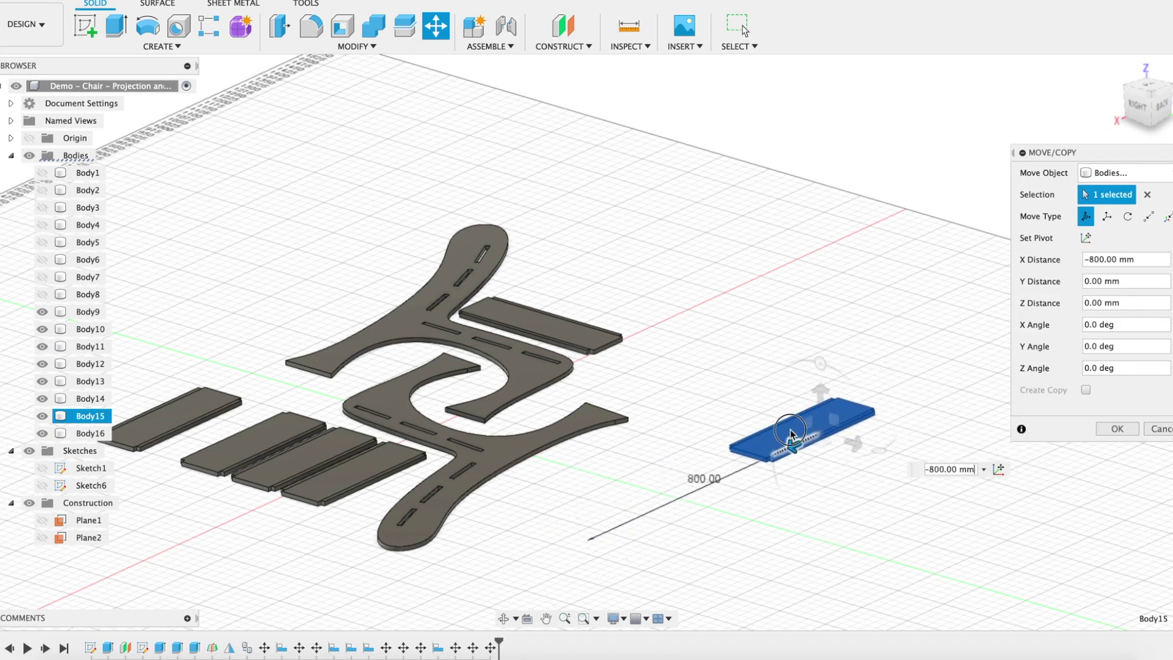
left_click_drag(871, 450, 552, 263)
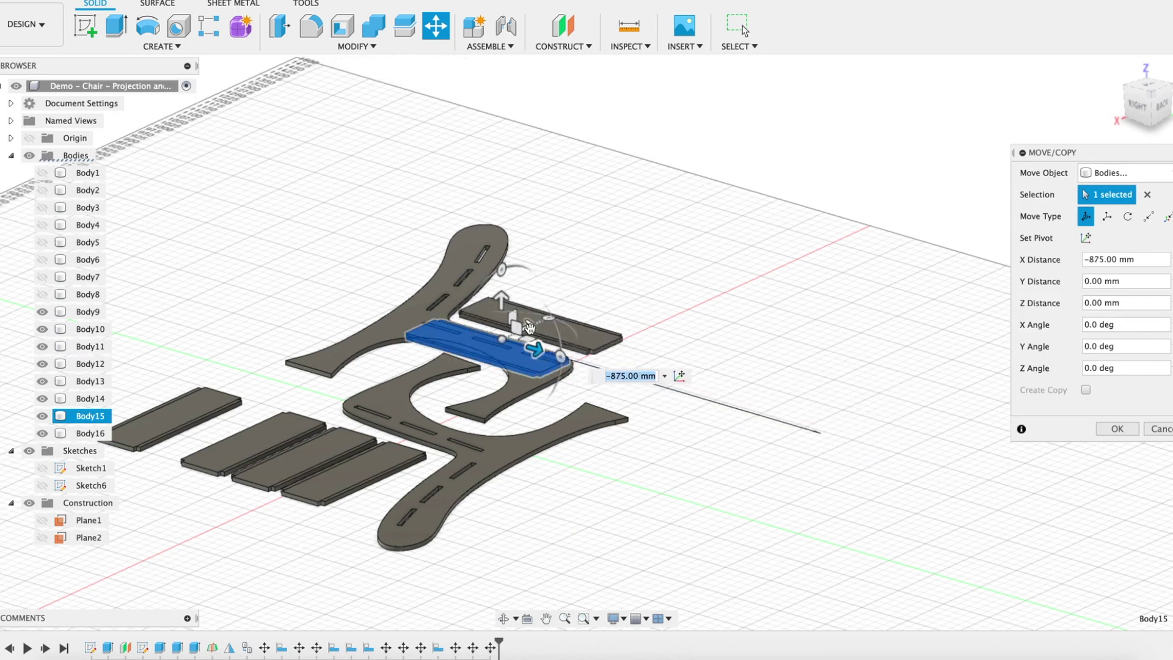
left_click_drag(530, 328, 626, 269)
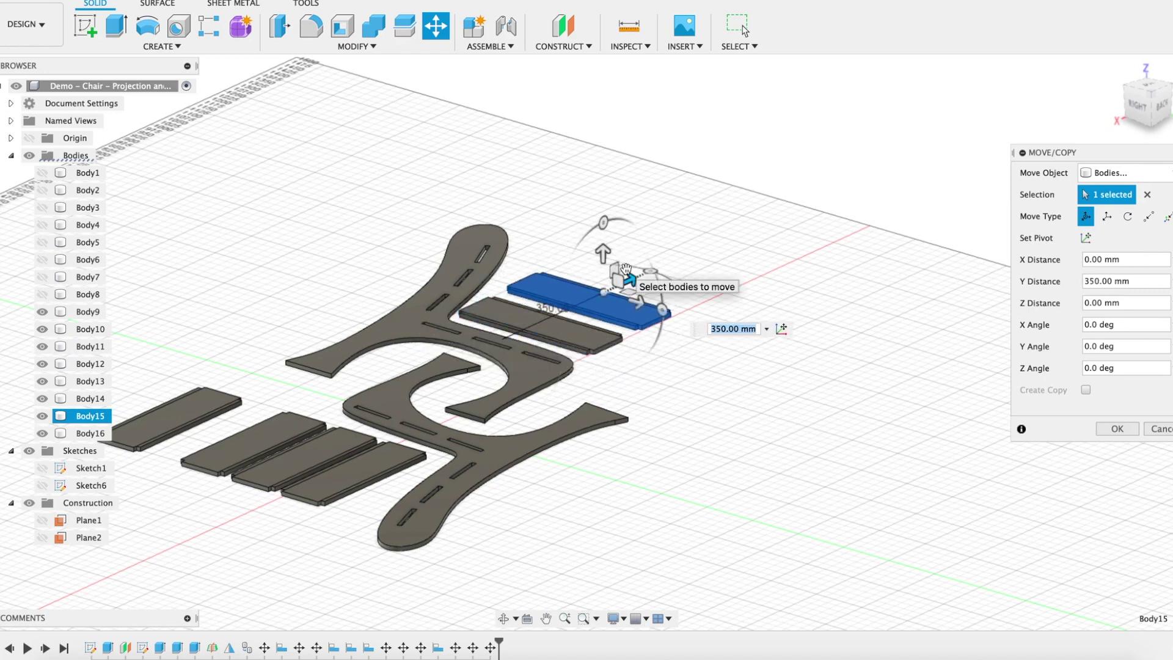
left_click(1119, 428)
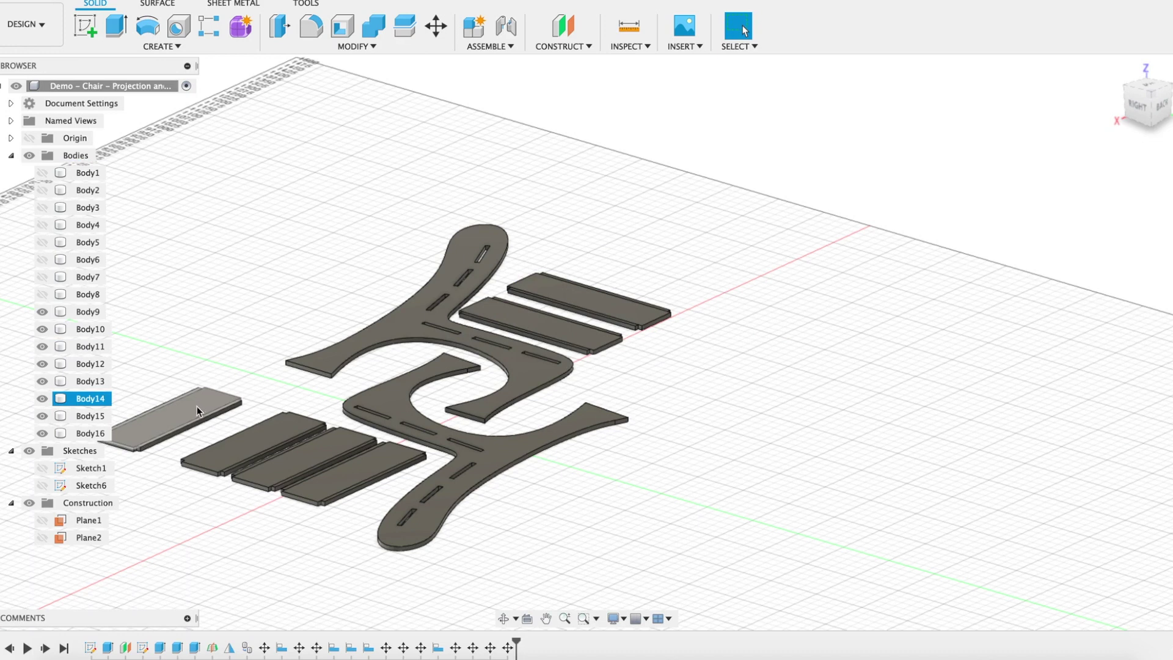
Nudge plank Body14 75 mm along Y into the row at left.
left_click(441, 24)
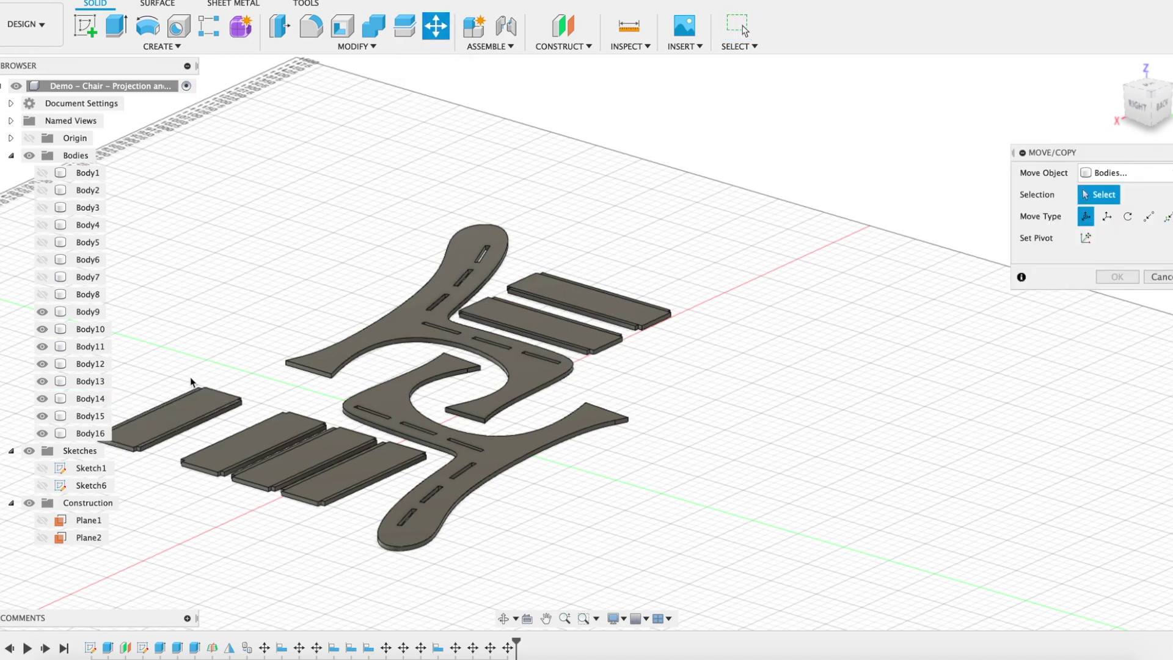
left_click(176, 409)
left_click_drag(186, 428, 210, 435)
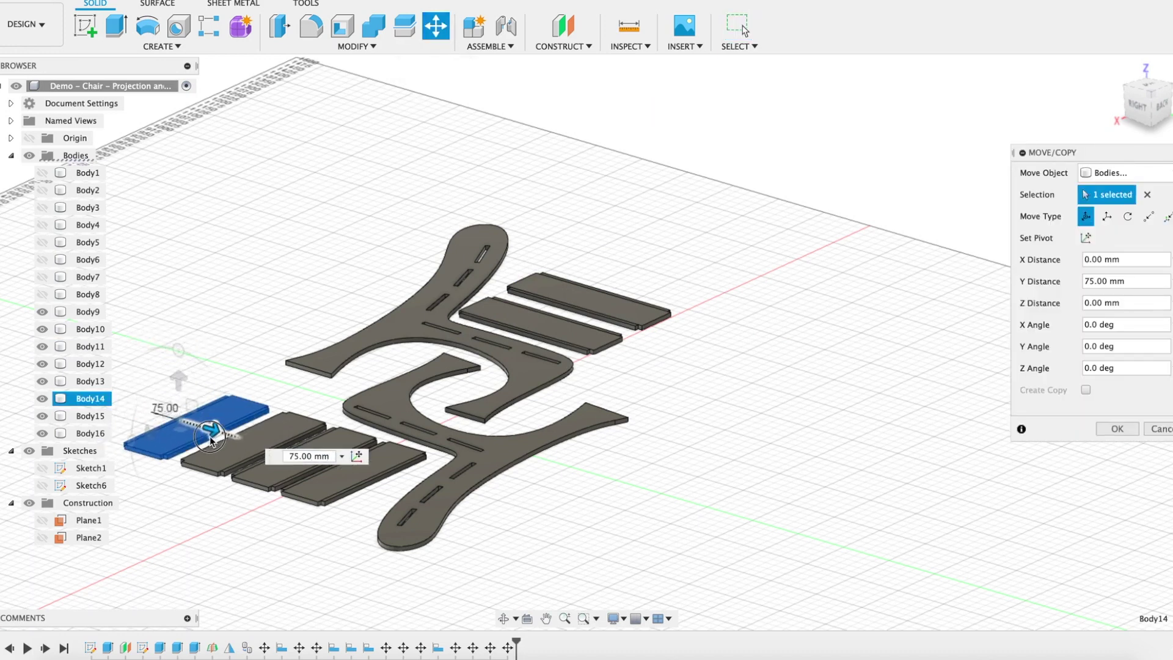
left_click(1117, 428)
middle_click_drag(843, 361, 940, 360)
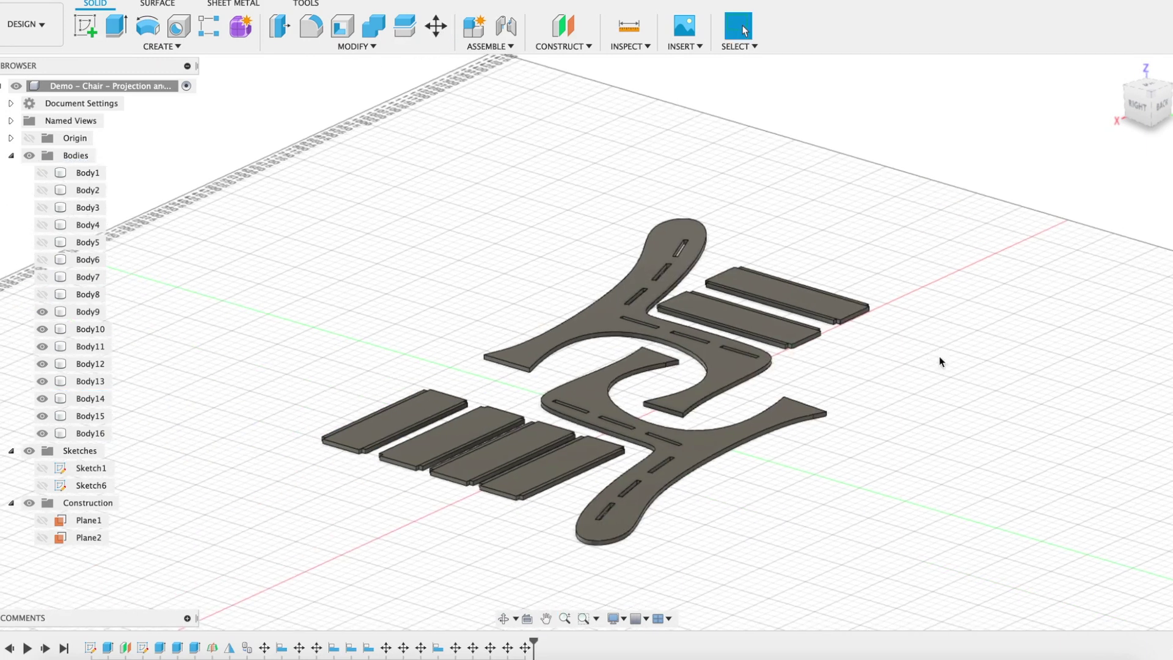
Start Sketch7 on the chair side's flat face and frame all nested parts in view.
scroll(716, 209, "down", 2)
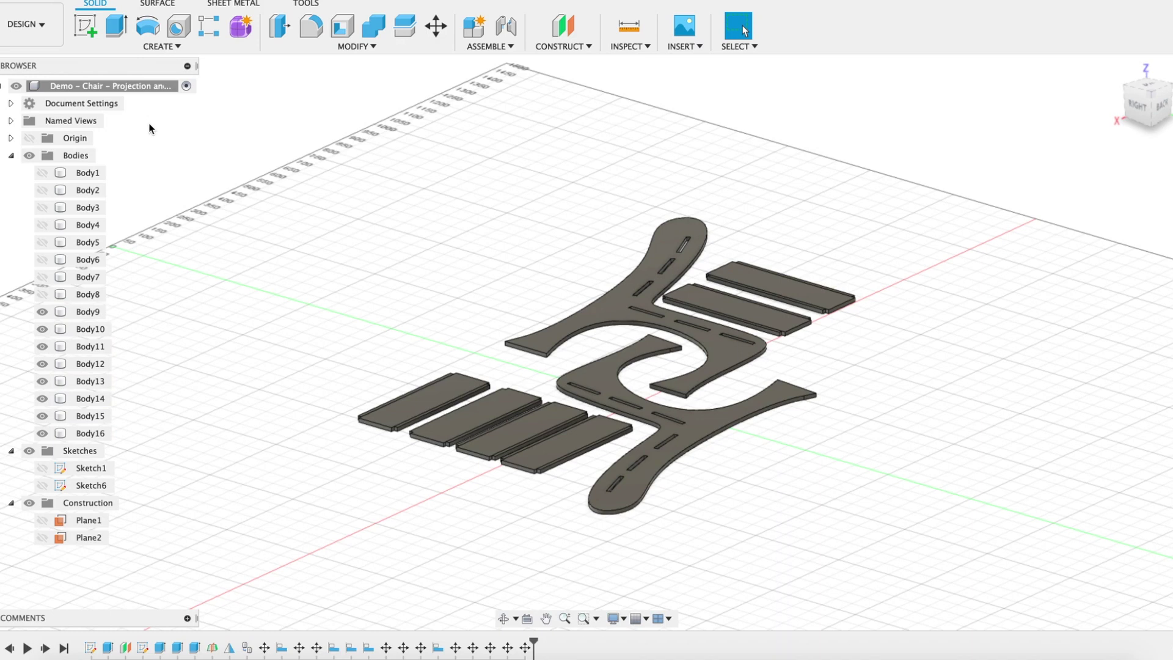
left_click(604, 311)
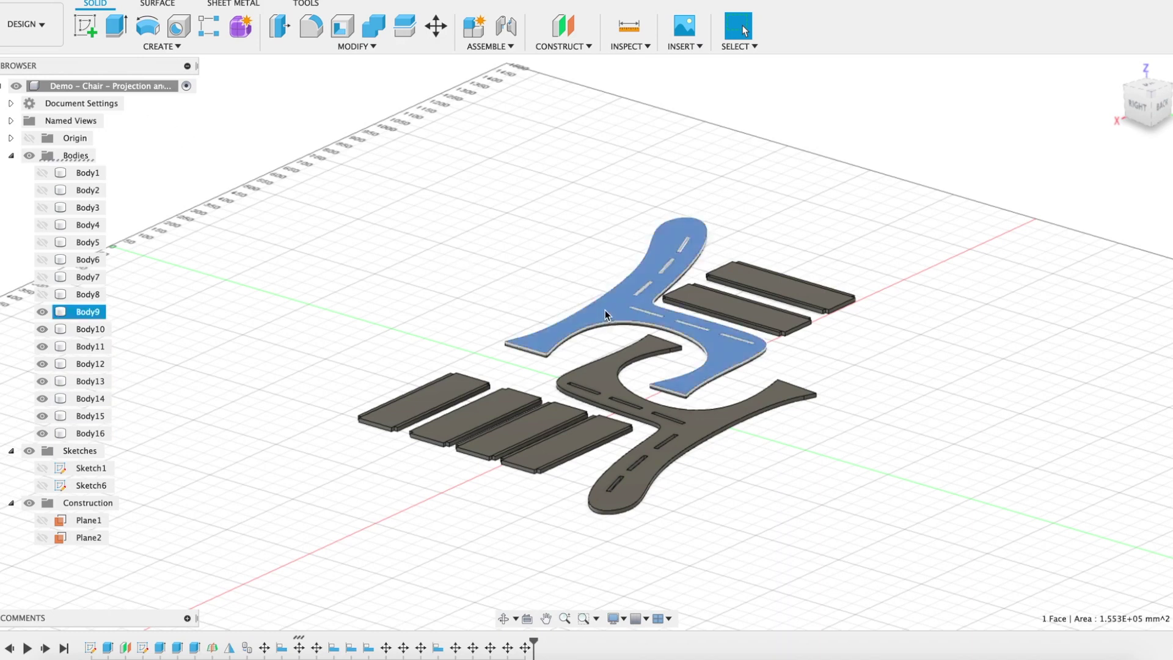
left_click(86, 27)
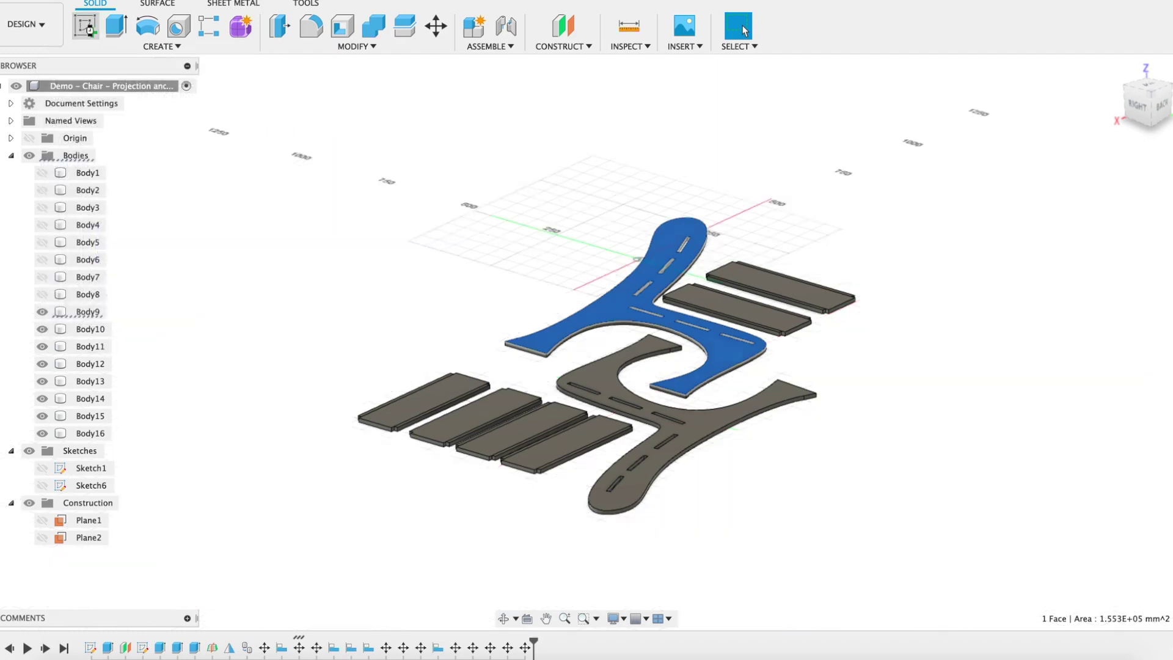
scroll(409, 252, "down", 3)
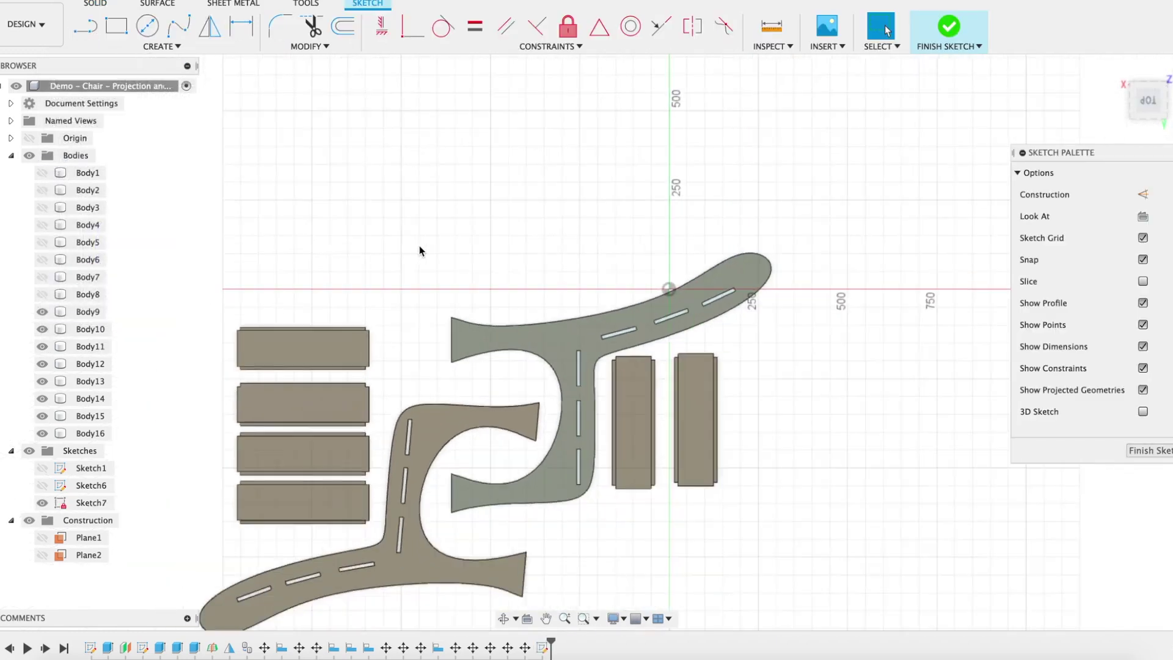
middle_click_drag(451, 244, 570, 147)
scroll(570, 148, "down", 1)
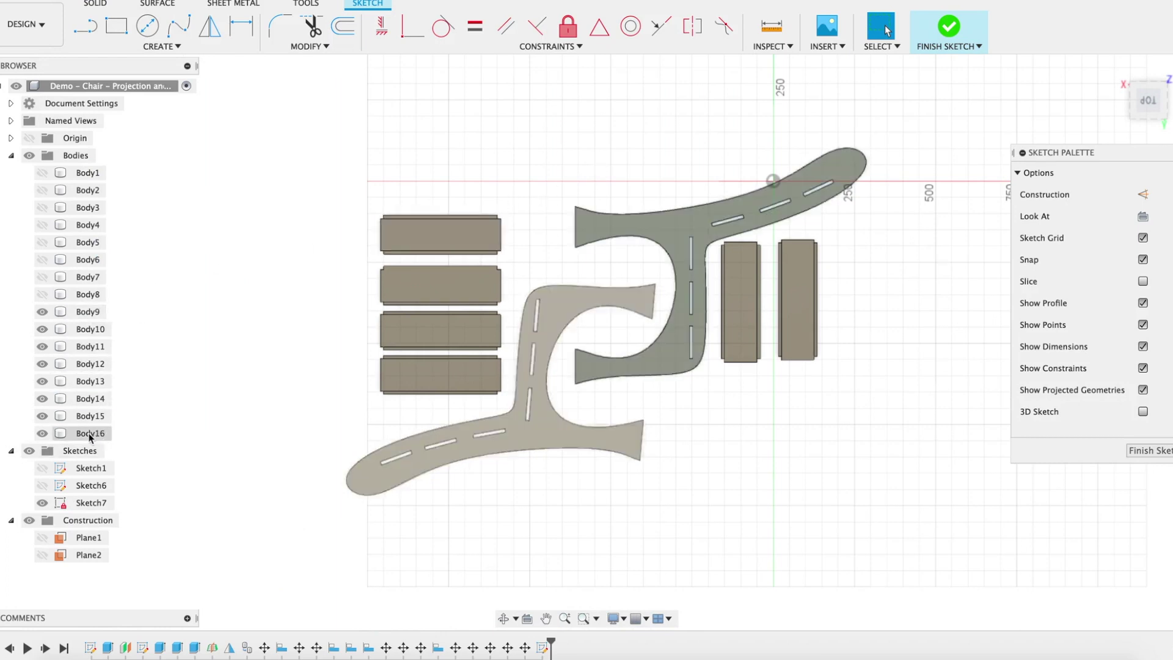
Start the Project tool with the selection filter limited to whole bodies.
left_click(165, 49)
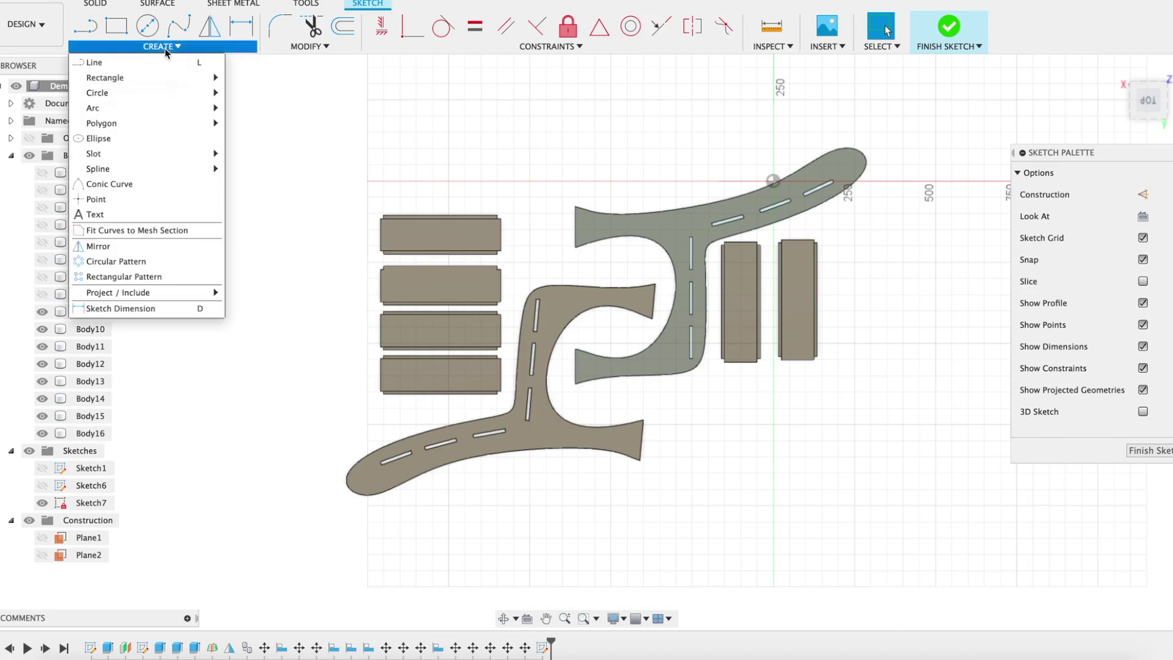
mouse_move(113, 292)
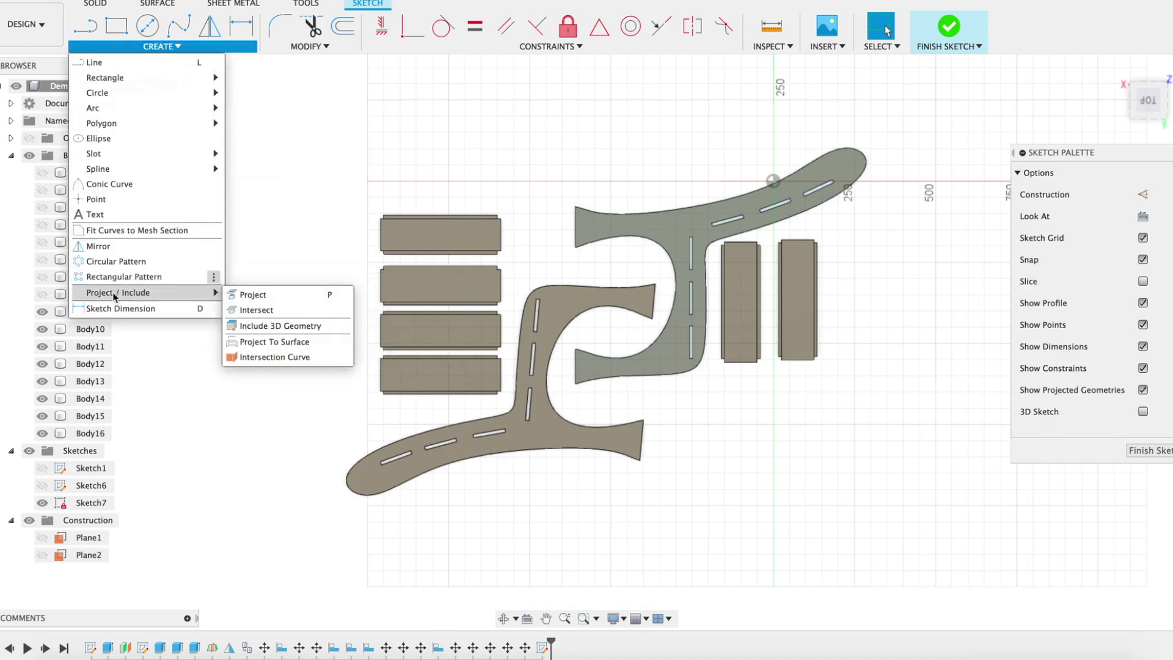
left_click(249, 293)
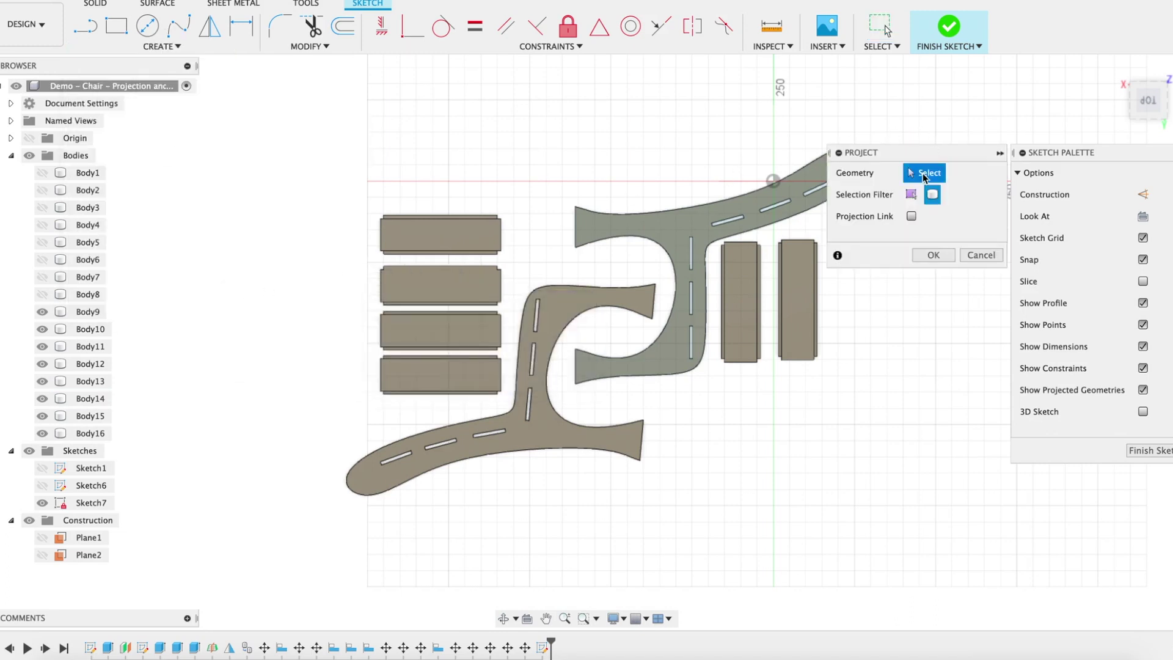
left_click(932, 196)
left_click(933, 196)
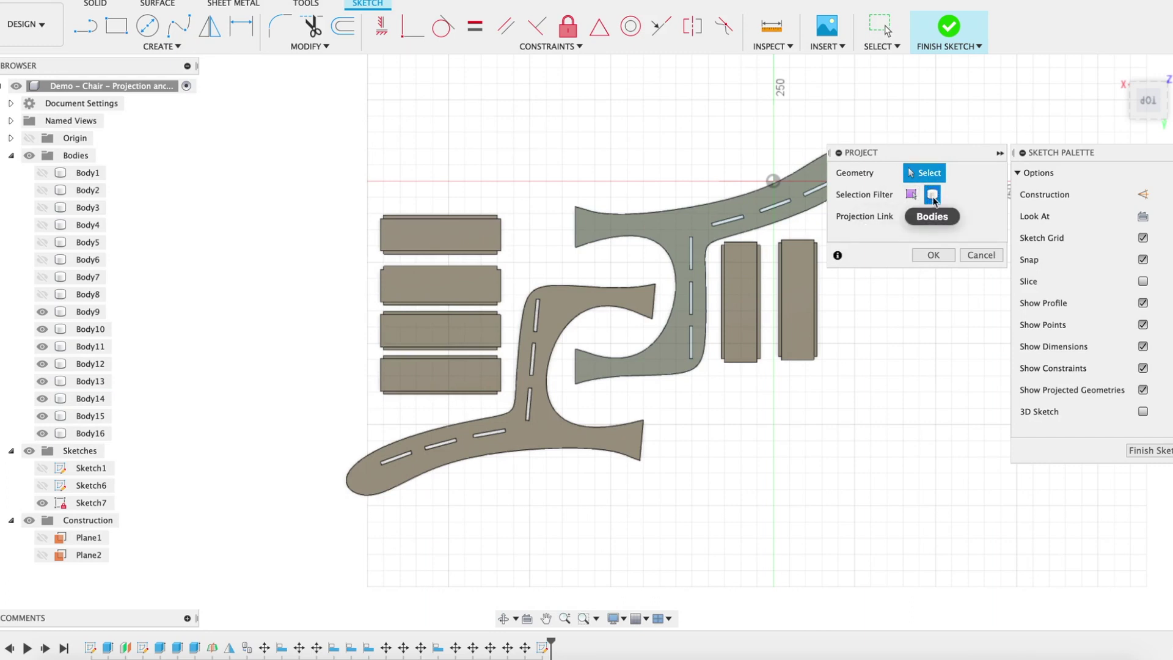
Pick the four planks, the lower curved piece and both narrow slats for projection.
left_click(413, 230)
left_click(409, 287)
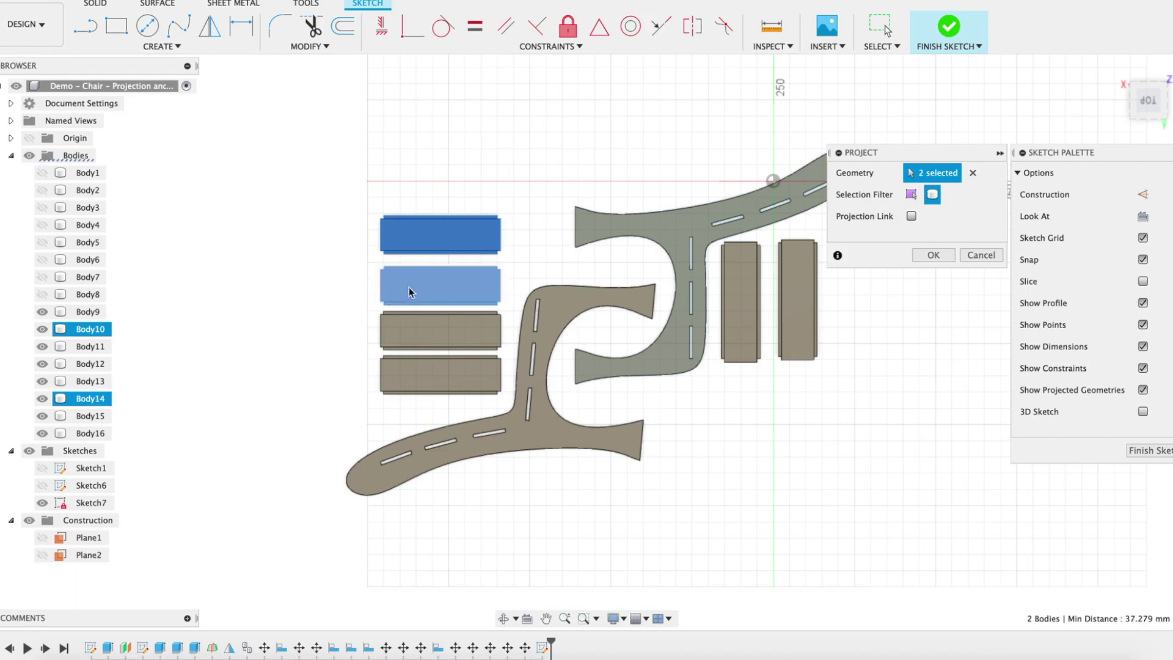
left_click(422, 331)
left_click(457, 379)
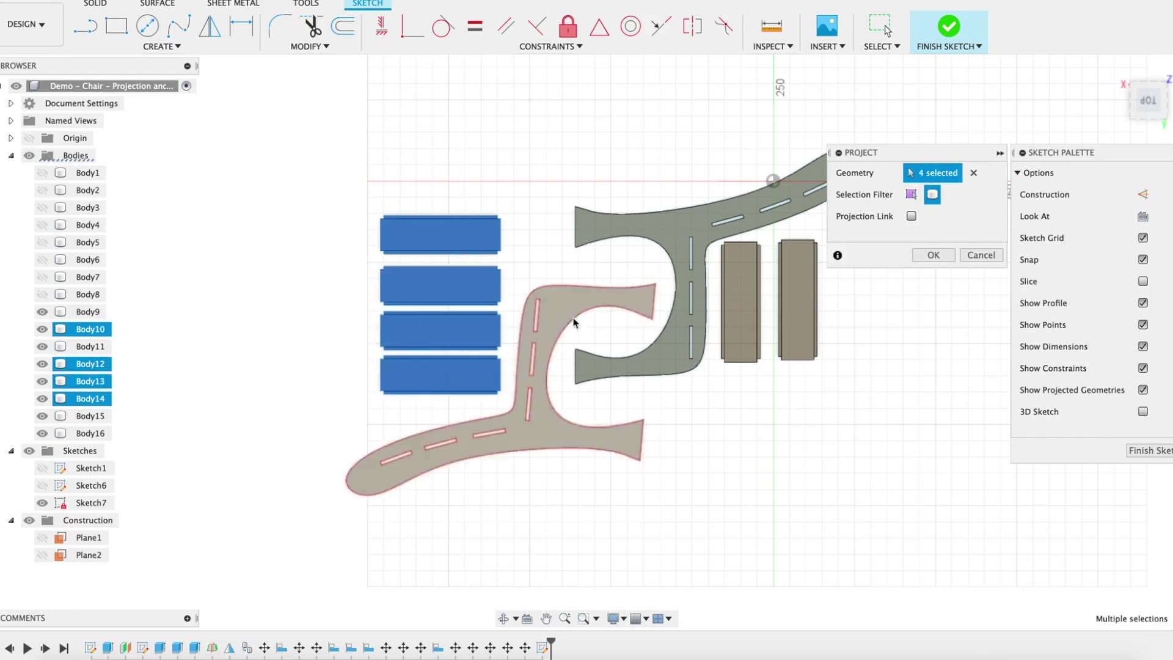
left_click(574, 322)
left_click(737, 303)
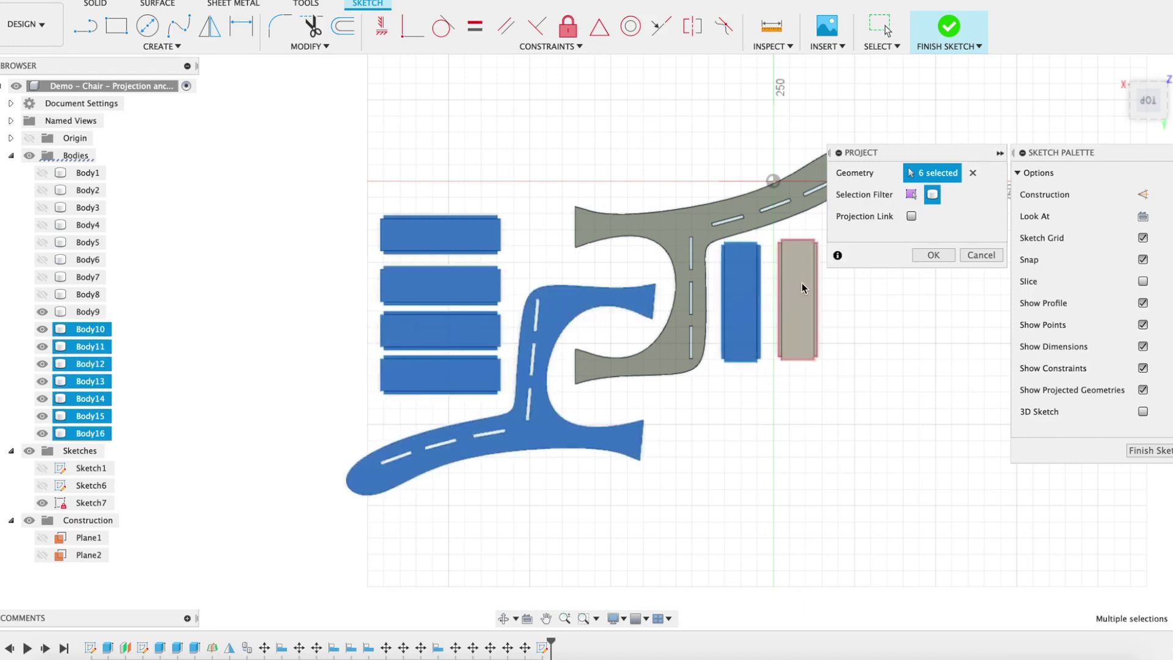
left_click(802, 282)
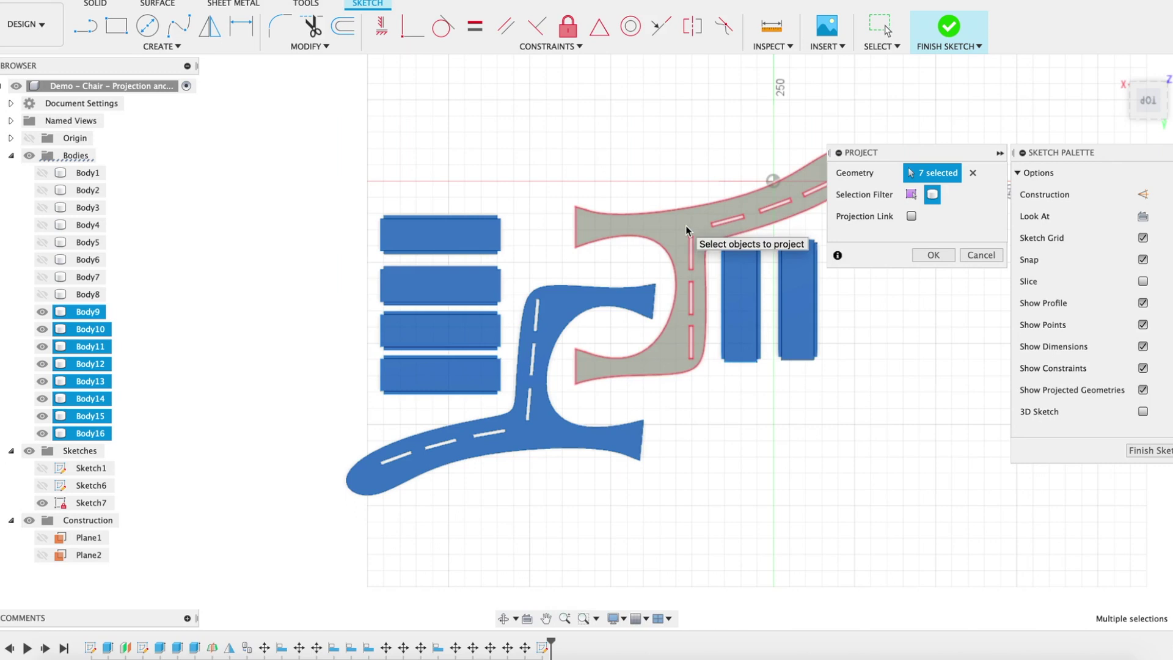
Project the seven bodies into the sketch and hide Body10 through Body16.
left_click(931, 255)
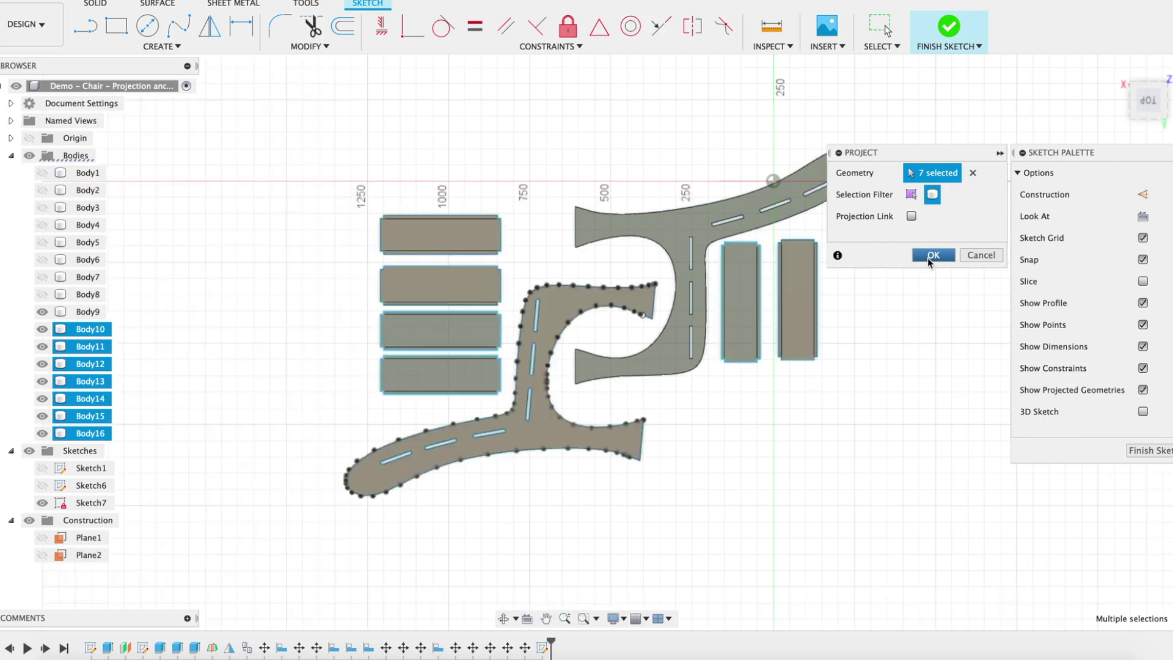
left_click(42, 433)
left_click(42, 416)
left_click(42, 399)
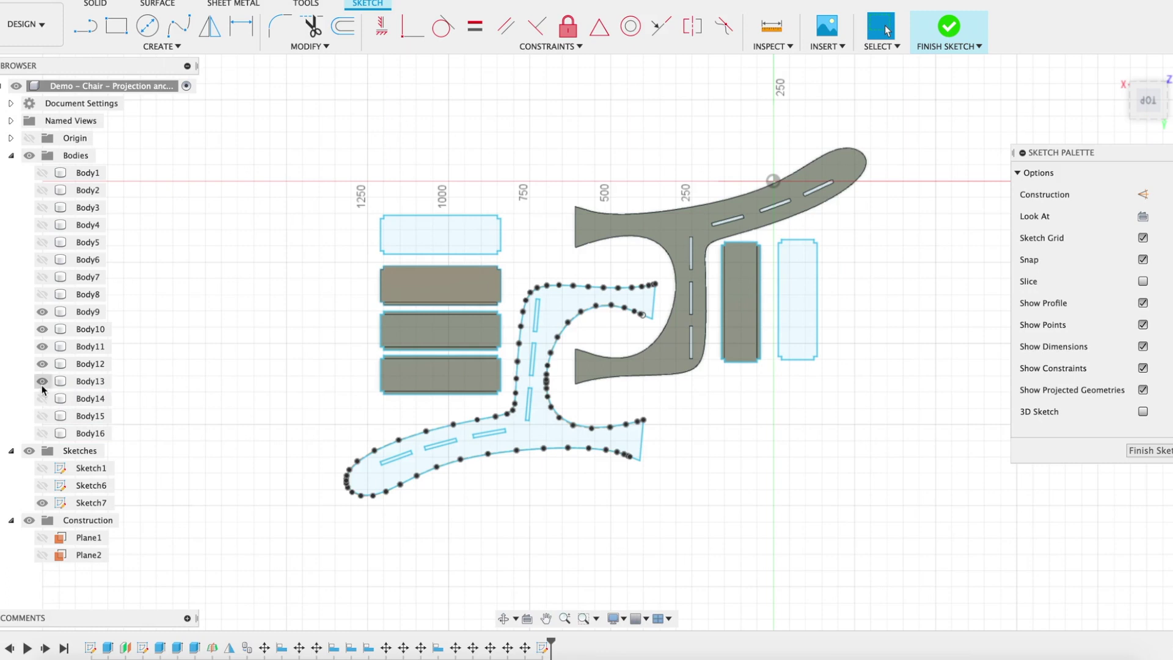
left_click(42, 381)
left_click(41, 363)
left_click(42, 347)
left_click(42, 329)
left_click(41, 311)
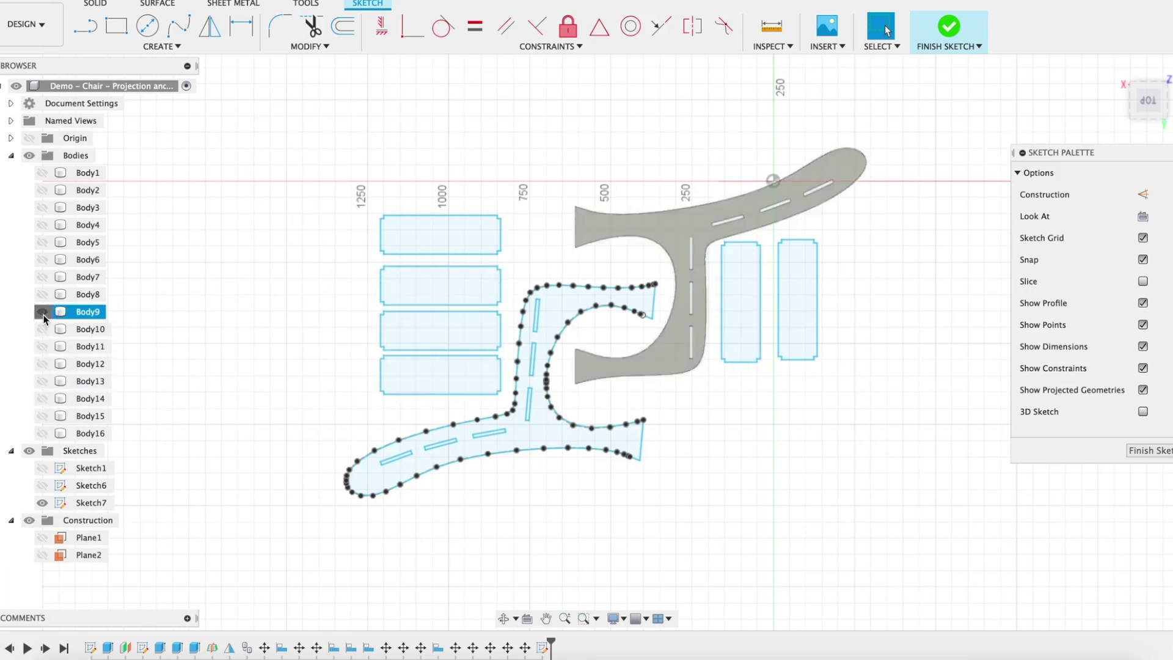
left_click(42, 312)
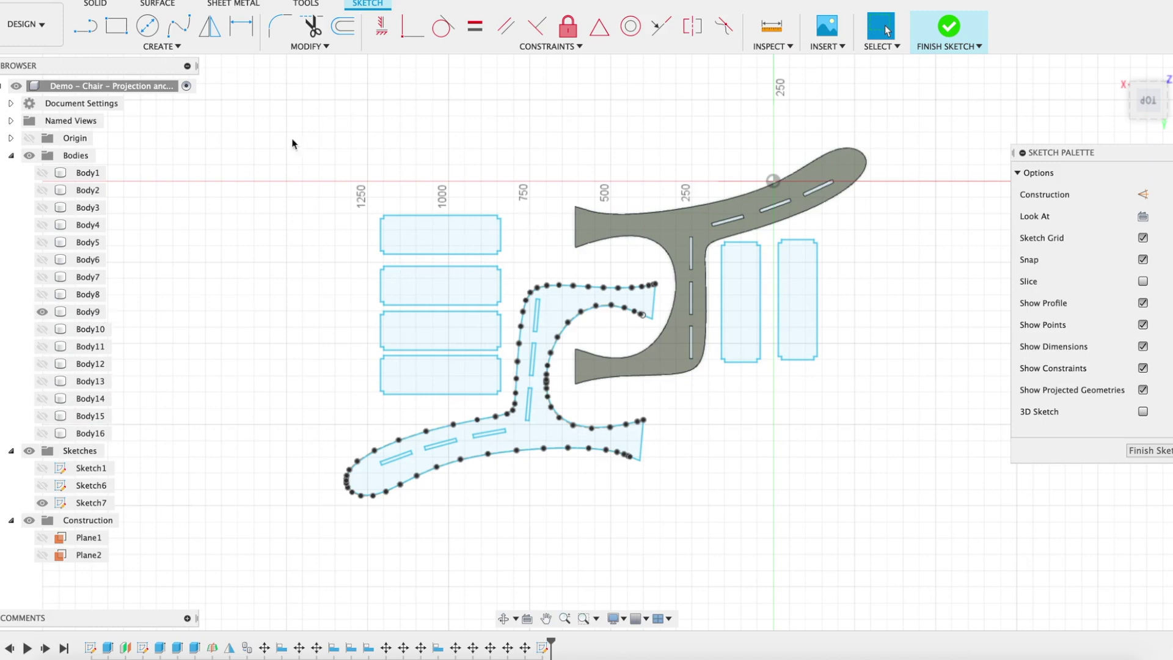
Project the upper curved piece, Body9, into the sketch, then hide Body9.
left_click(178, 48)
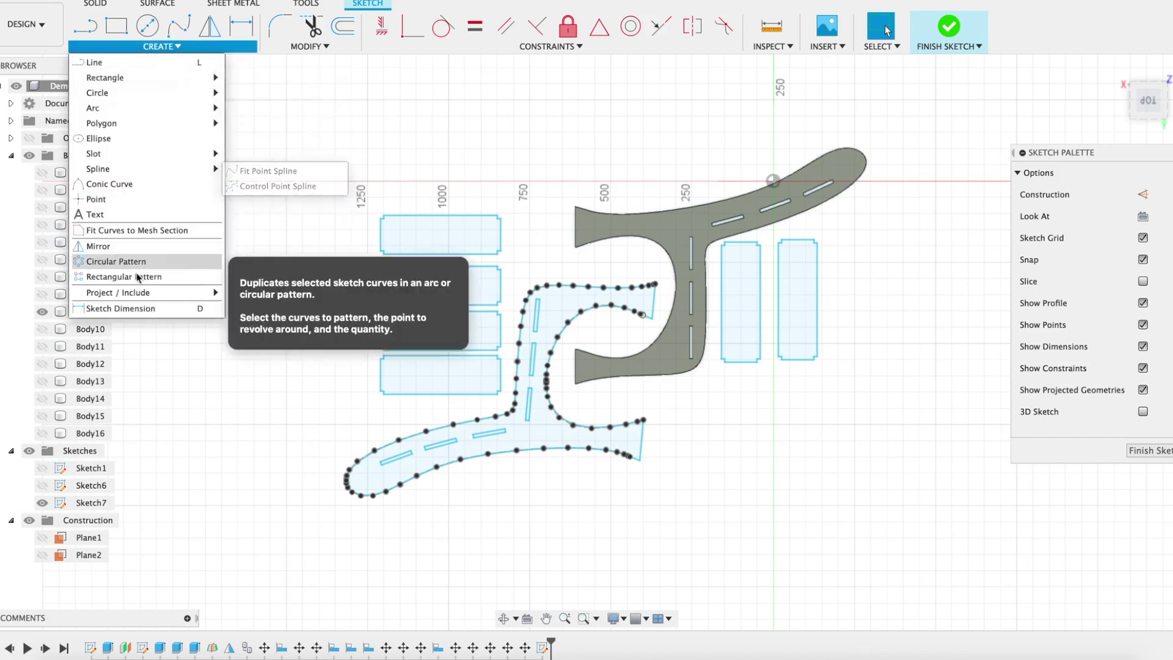
mouse_move(137, 294)
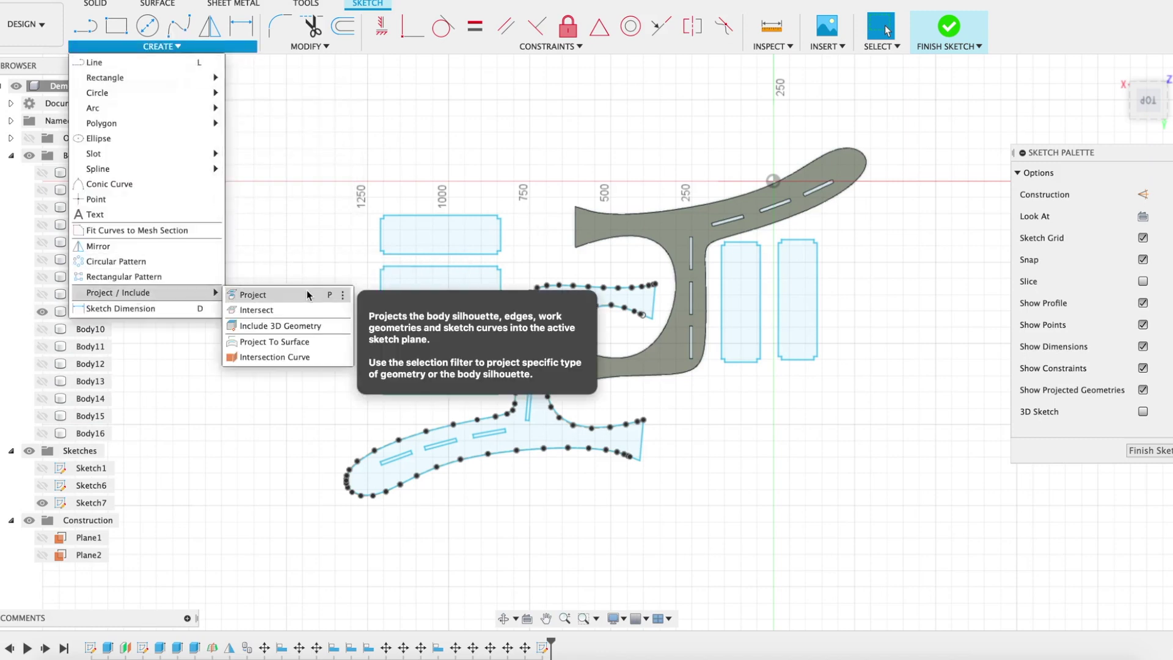
left_click(252, 294)
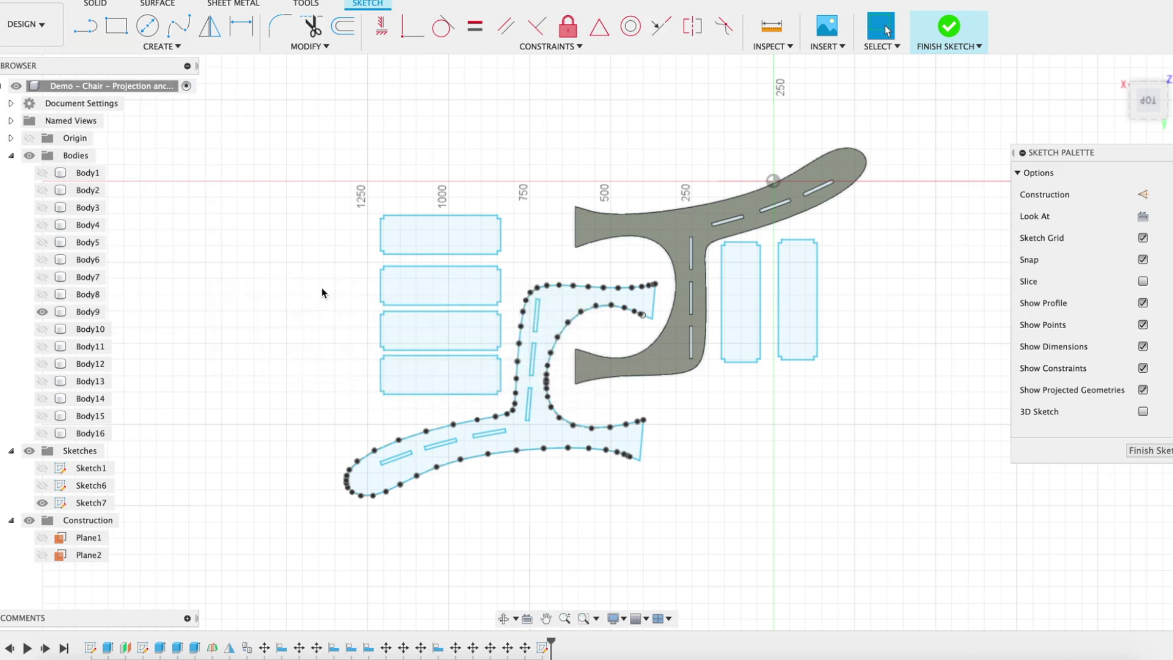
left_click(650, 228)
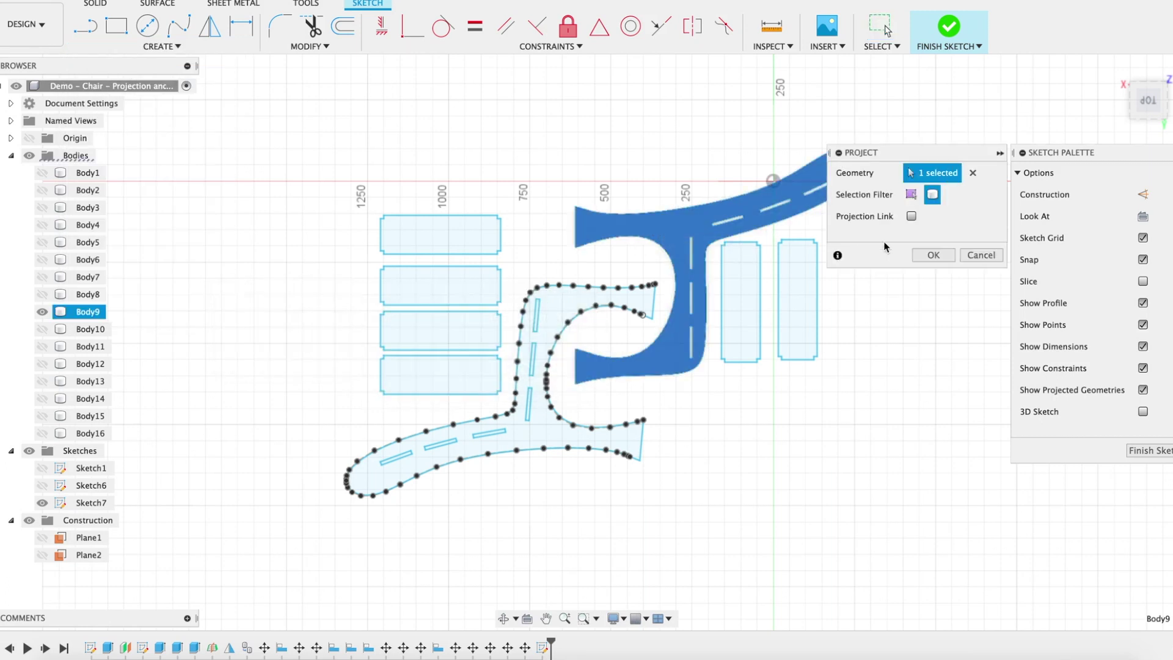
left_click(922, 254)
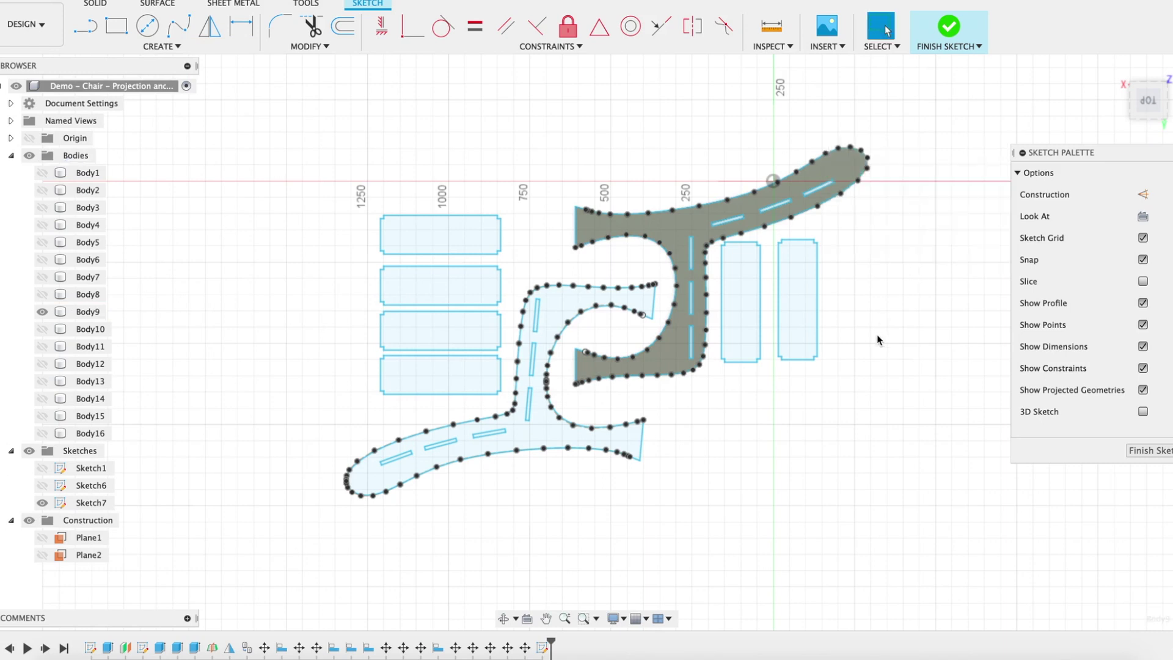
left_click(42, 312)
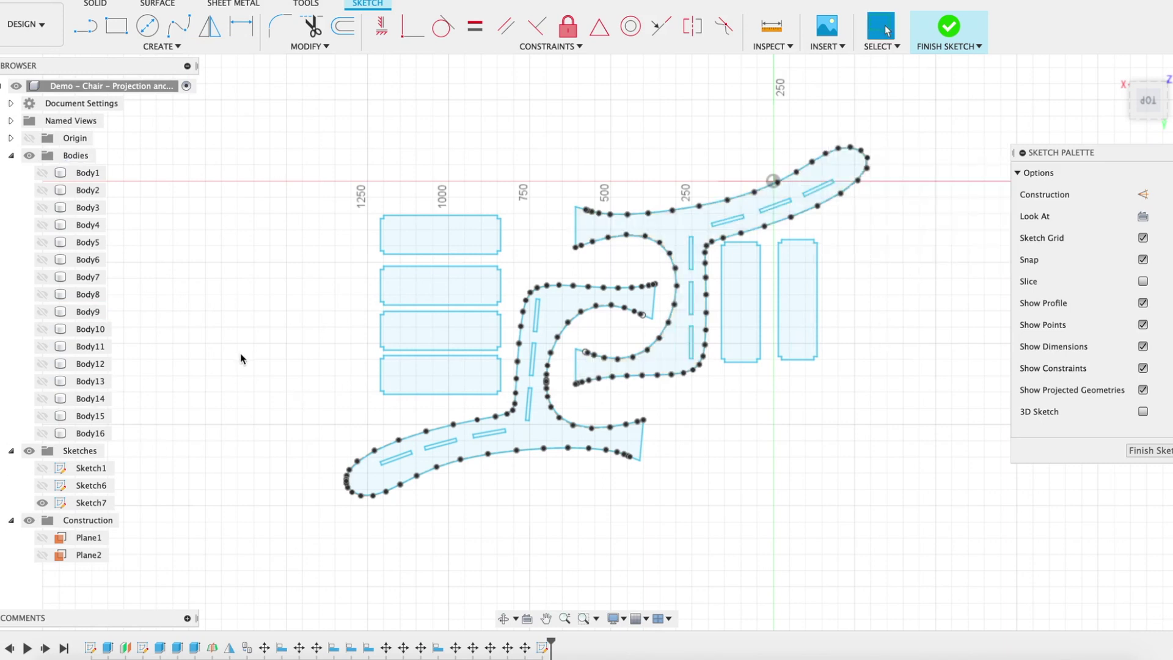
left_click(43, 502)
left_click(43, 502)
Finish Sketch7, return to the Home view, and keep Sketch1 hidden.
left_click(948, 34)
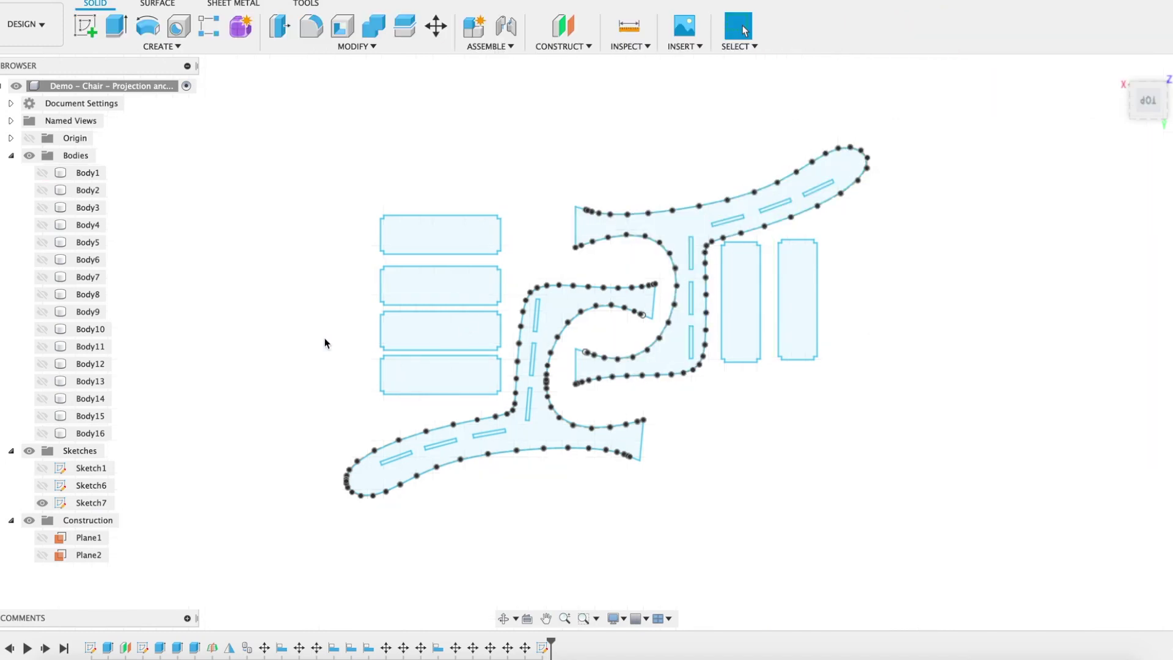
left_click(41, 467)
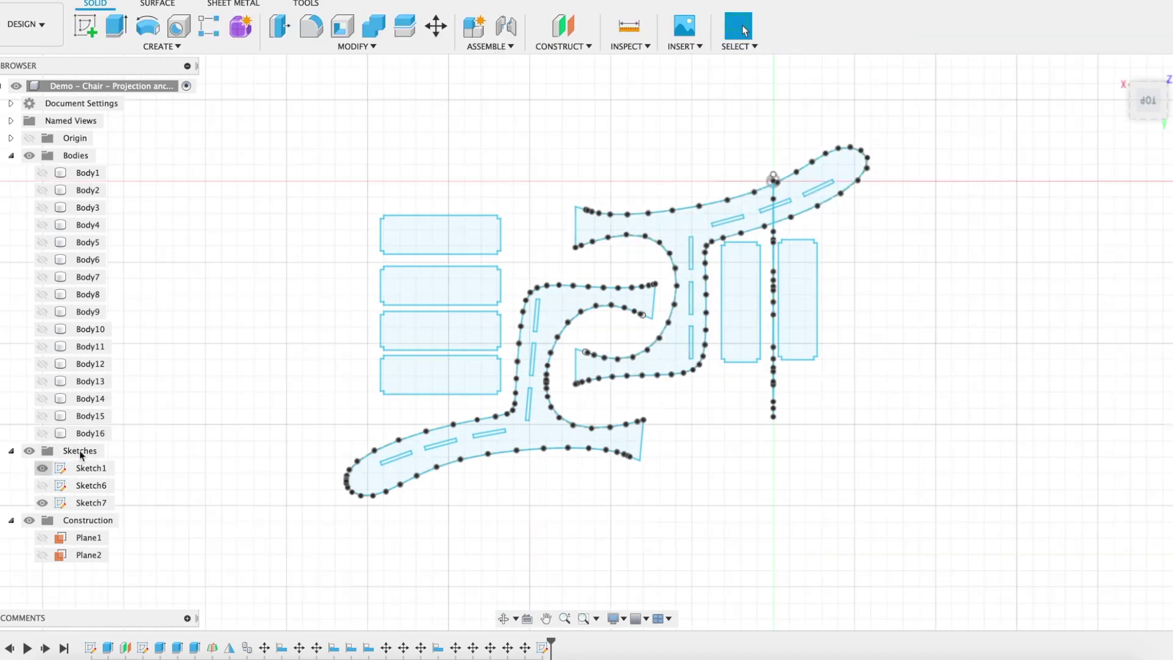
scroll(384, 328, "down", 2)
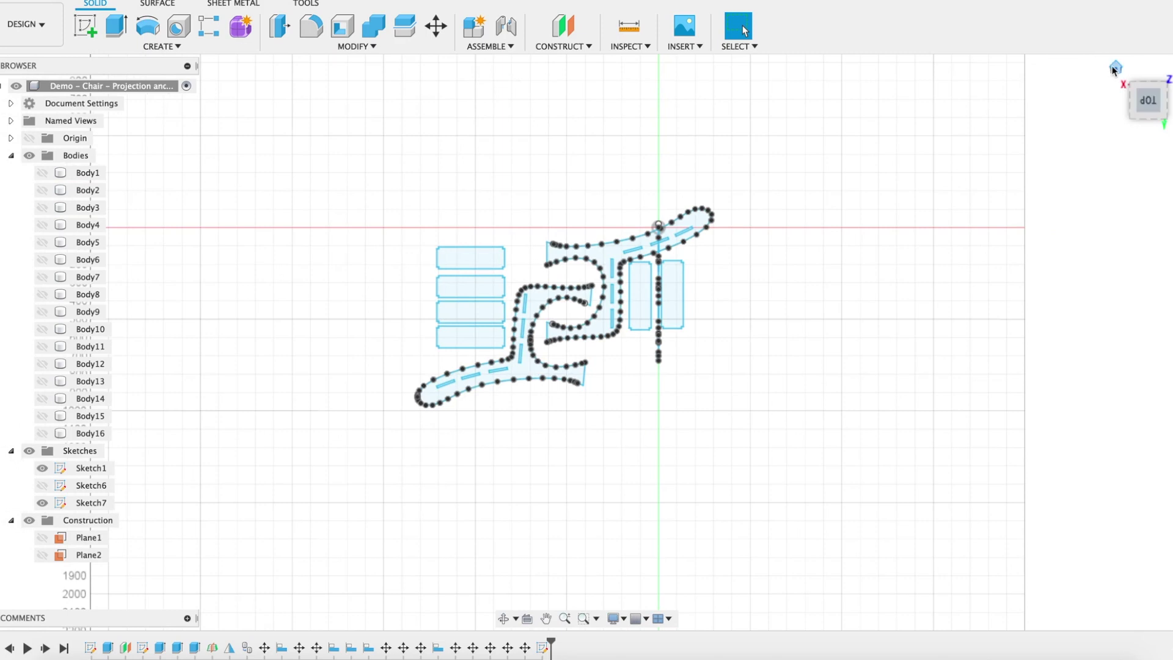
left_click(1116, 69)
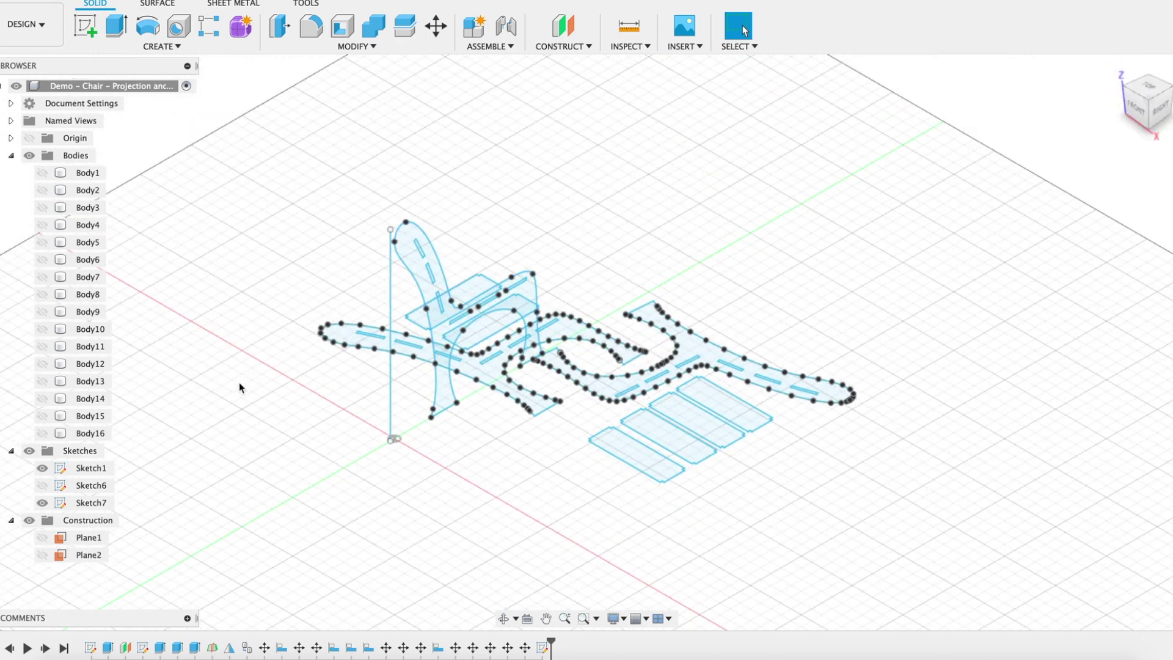
left_click(42, 467)
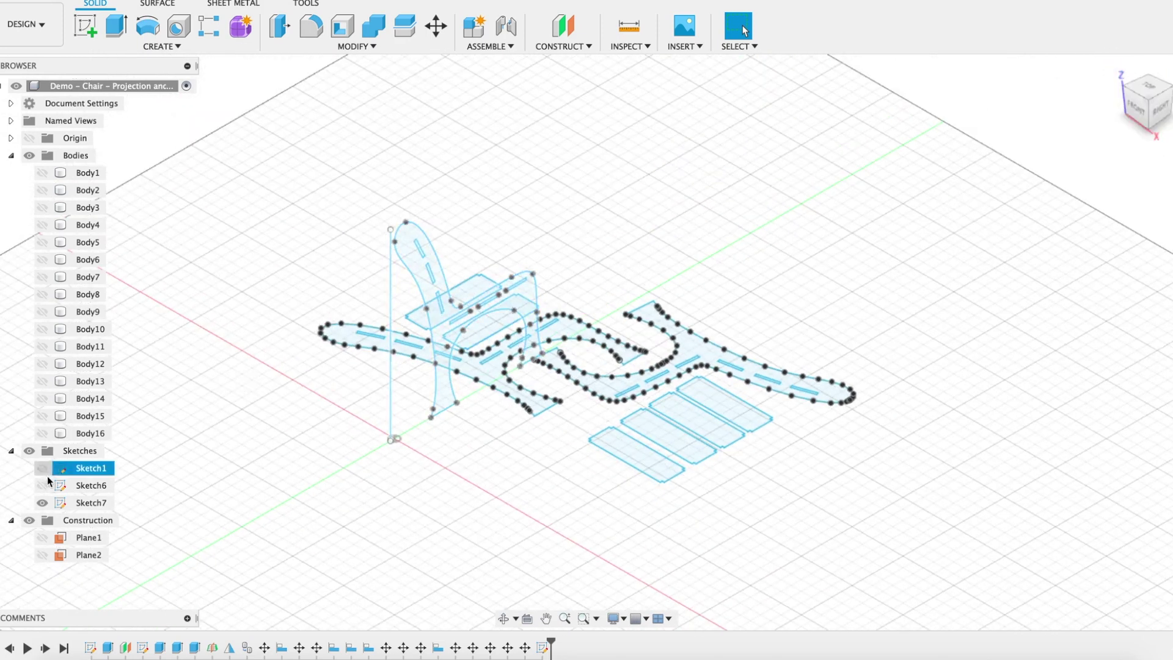
Export Sketch7 as a DXF named 'Chair - your name - Ready For the Lasercutter'.
right_click(83, 500)
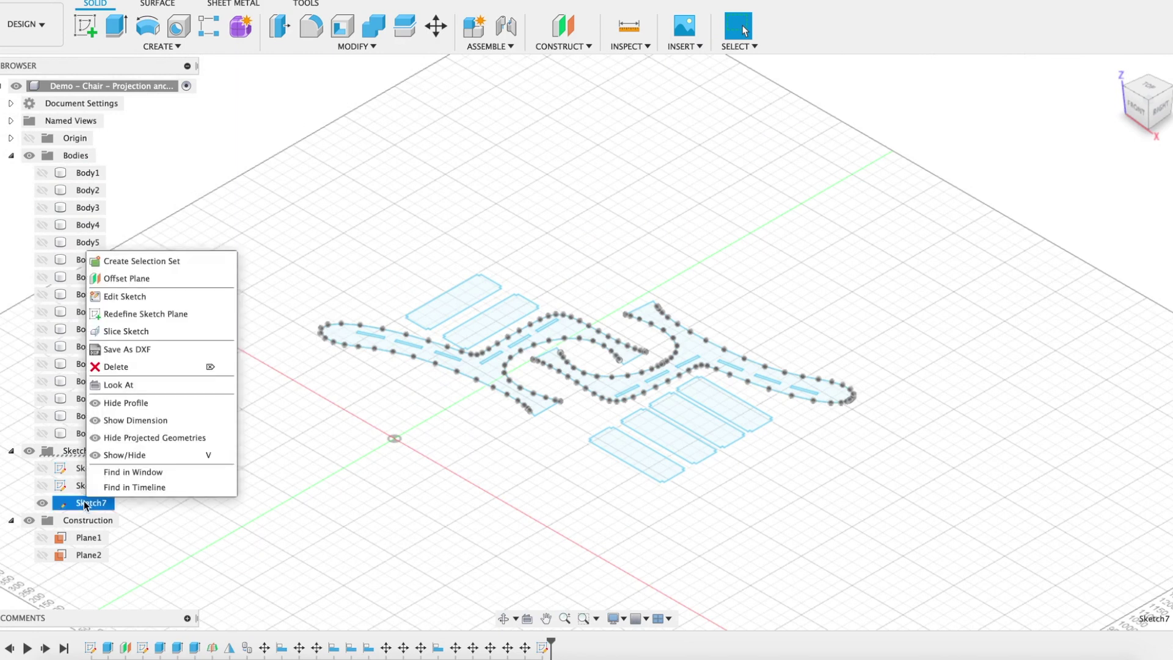
left_click(121, 351)
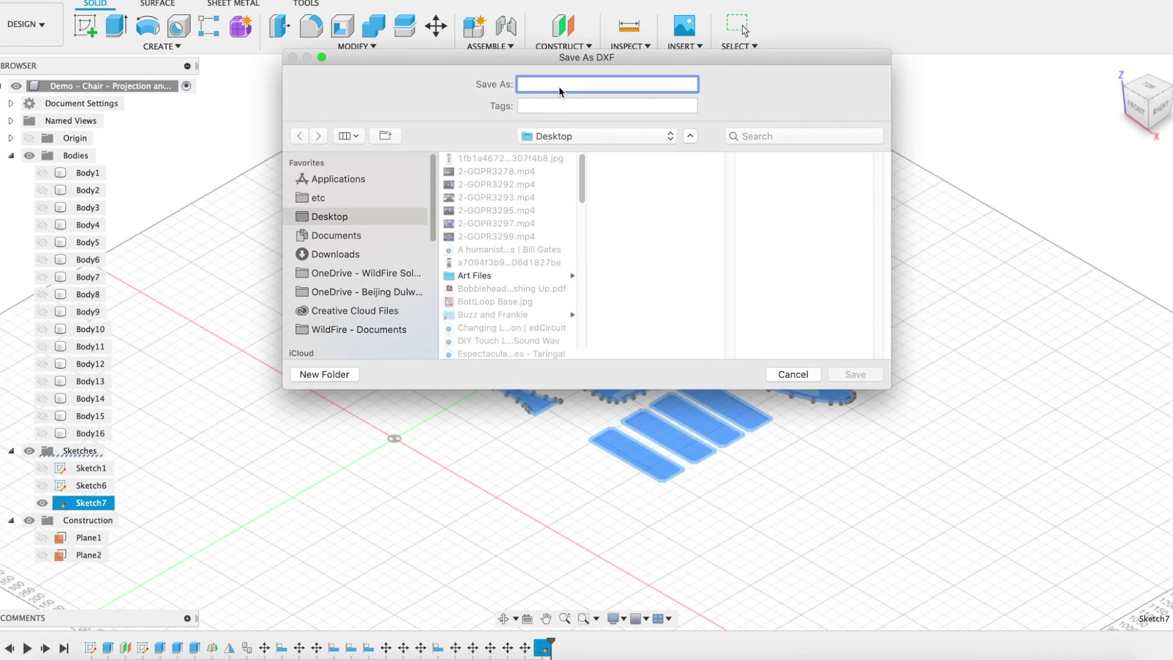
type("Ready ")
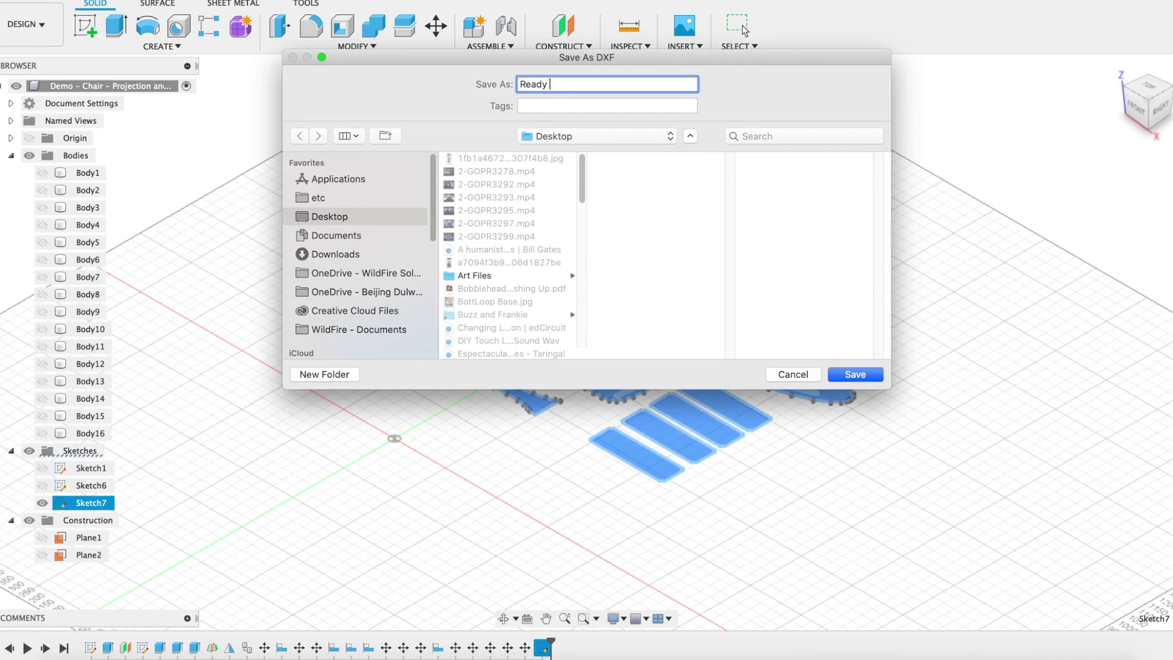
type("Fo")
type("r th")
type("e Lasercutter")
type("Chair ")
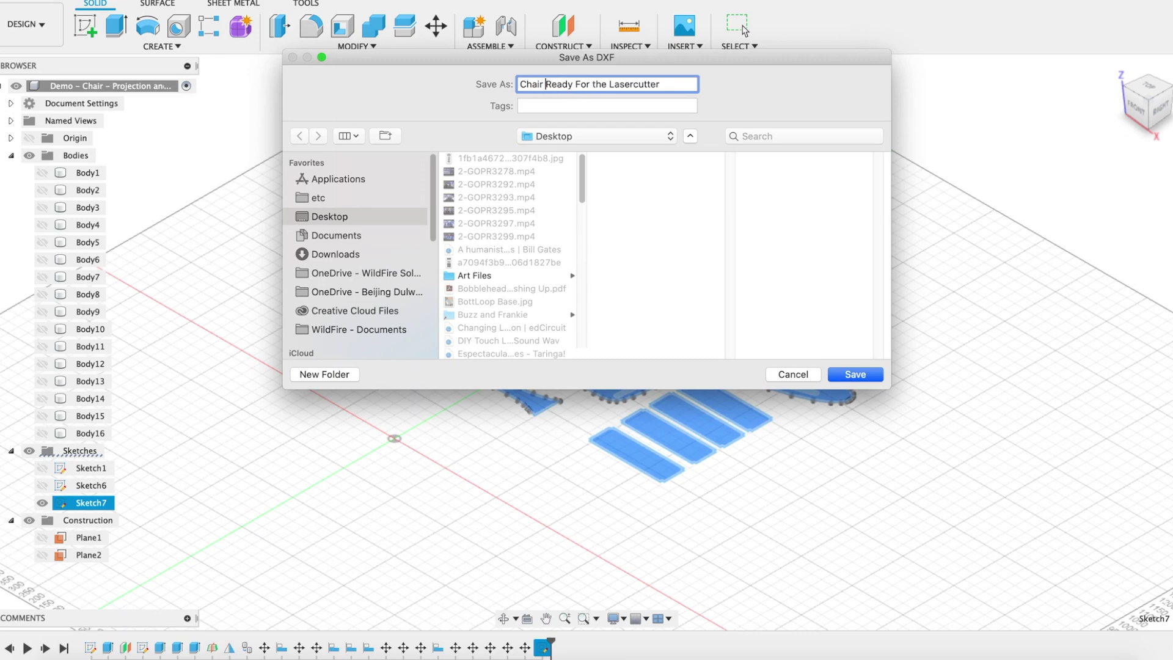
type("- your anme -")
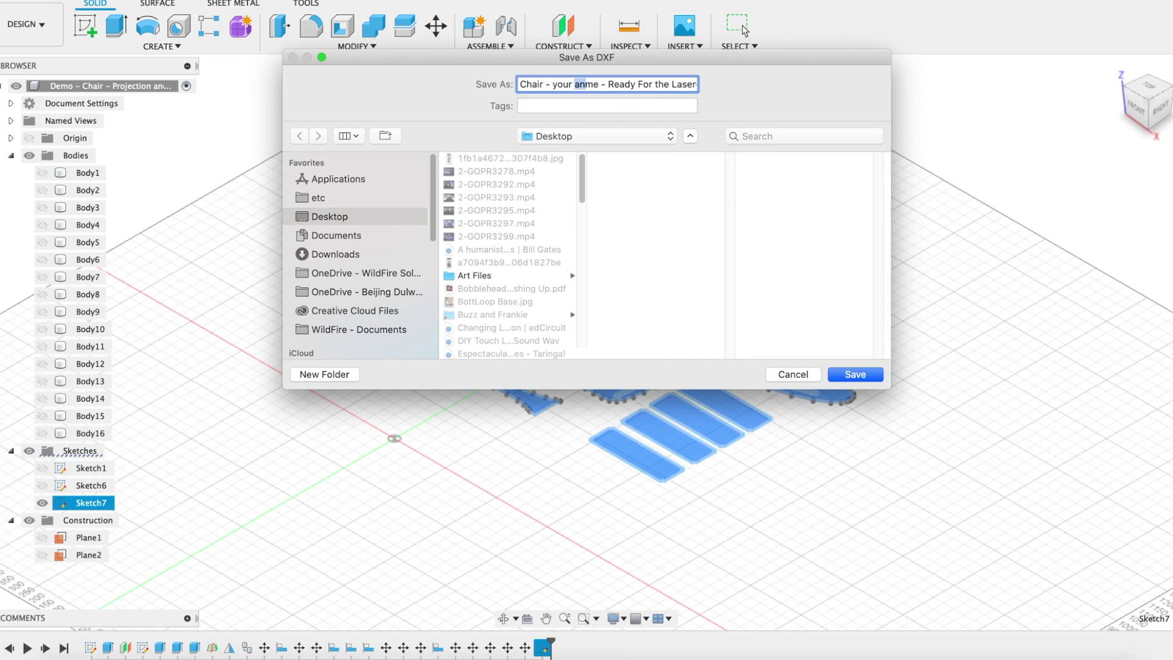
key("BackSpace")
key("BackSpace")
type("na")
left_click(855, 375)
Deselect everything by clicking empty canvas.
left_click(741, 300)
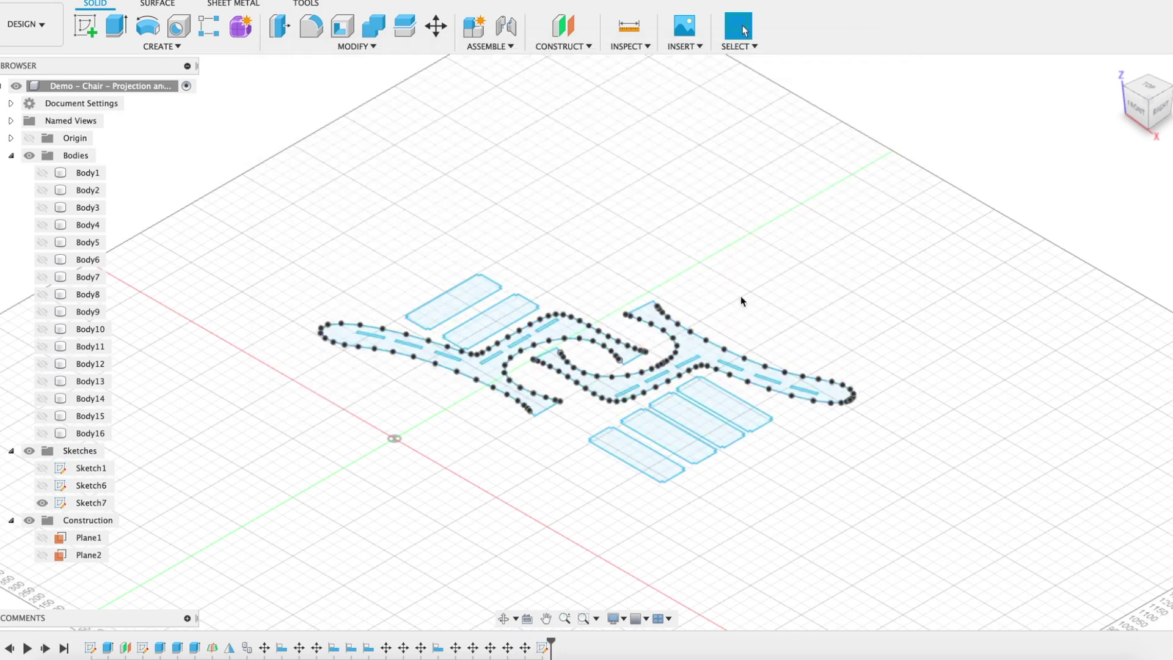